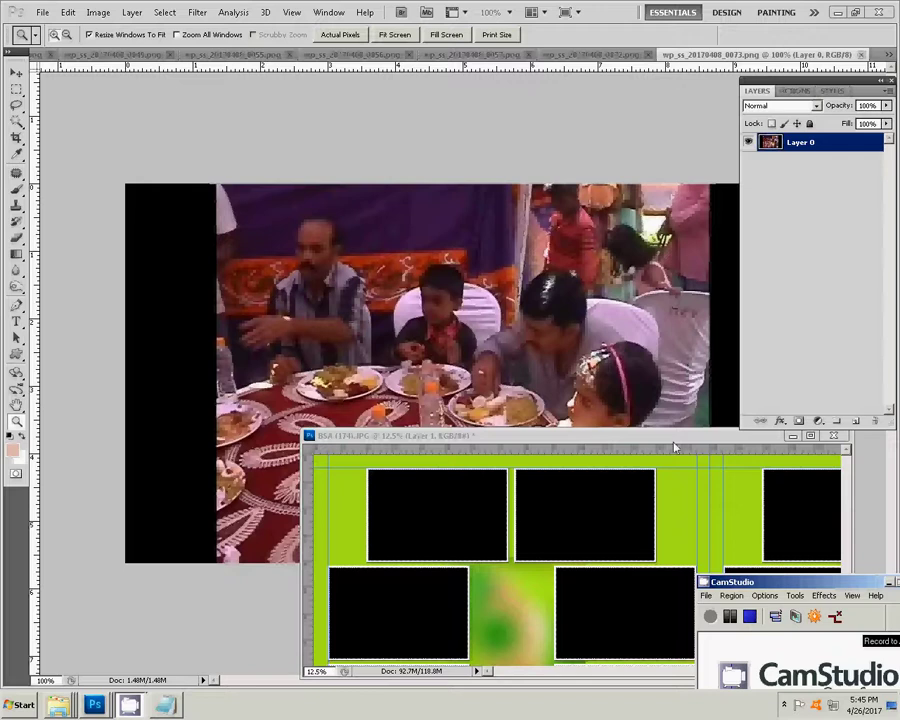
Cut the whole first meal photo to the clipboard and close it without saving.
left_click(675, 446)
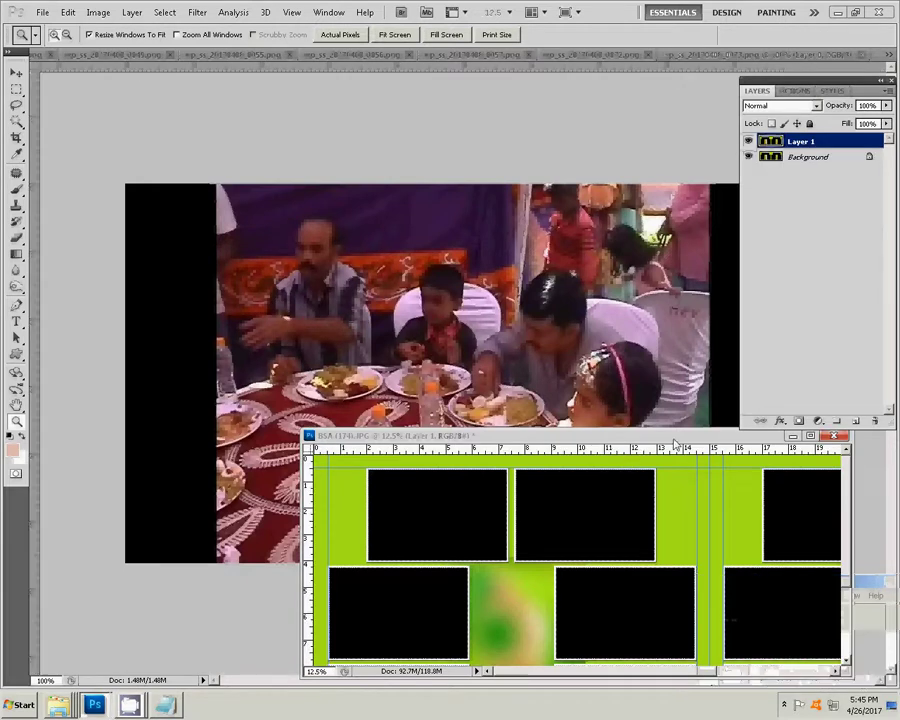
mouse_move(675, 446)
left_mouse_down()
mouse_move(537, 368)
mouse_move(480, 56)
left_mouse_up()
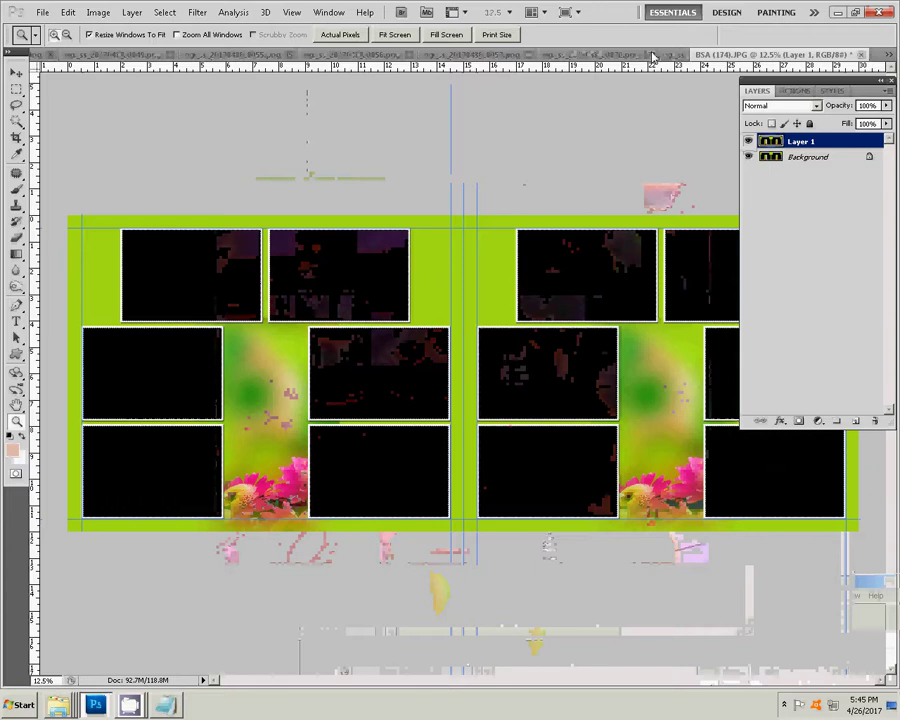
key("ctrl+Tab")
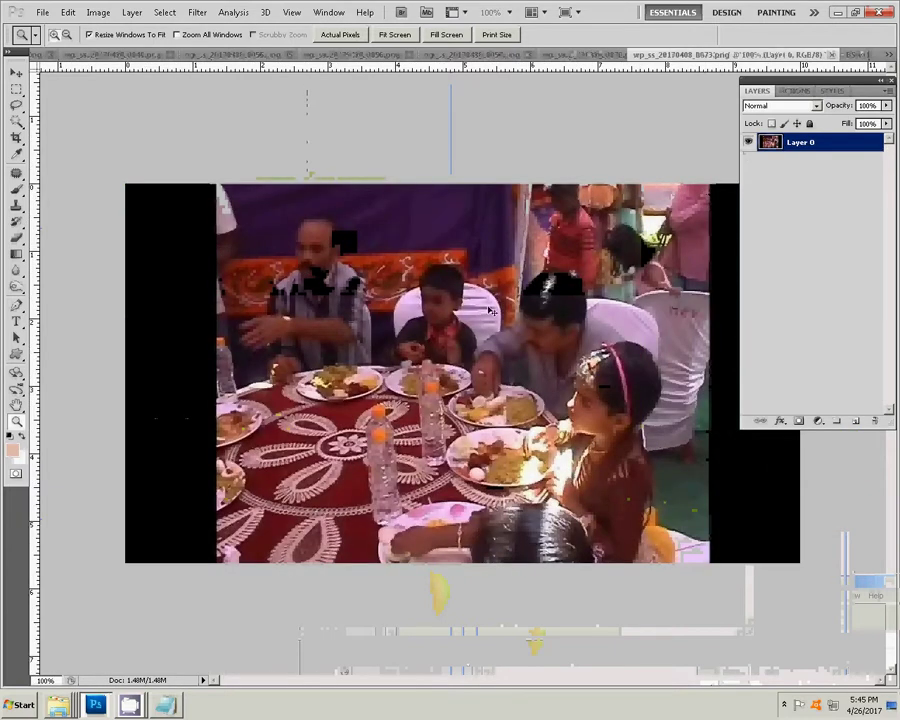
key("ctrl+a")
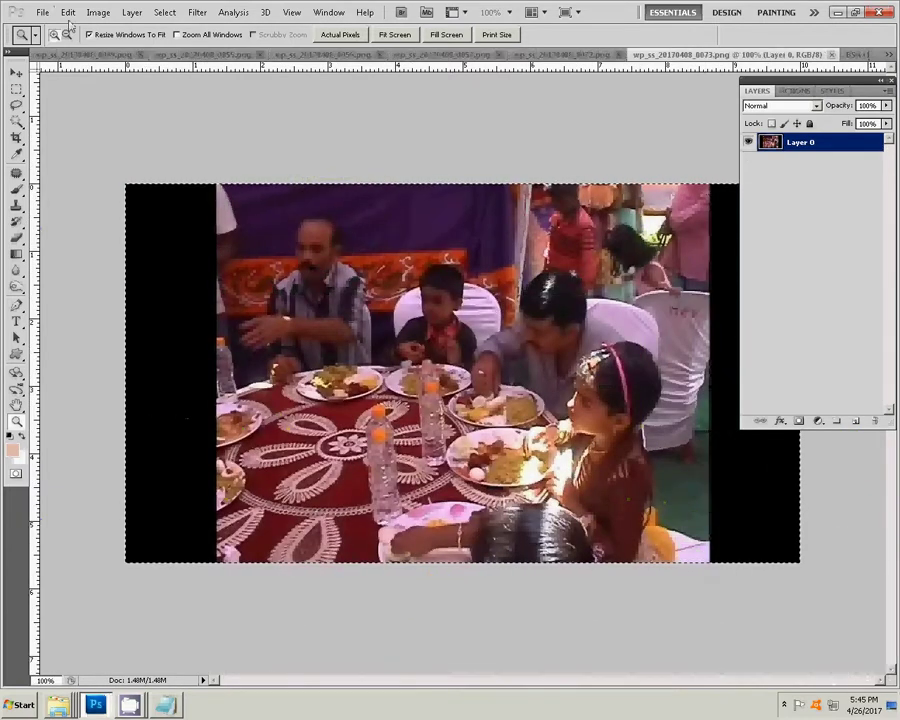
left_click(68, 12)
left_click(80, 86)
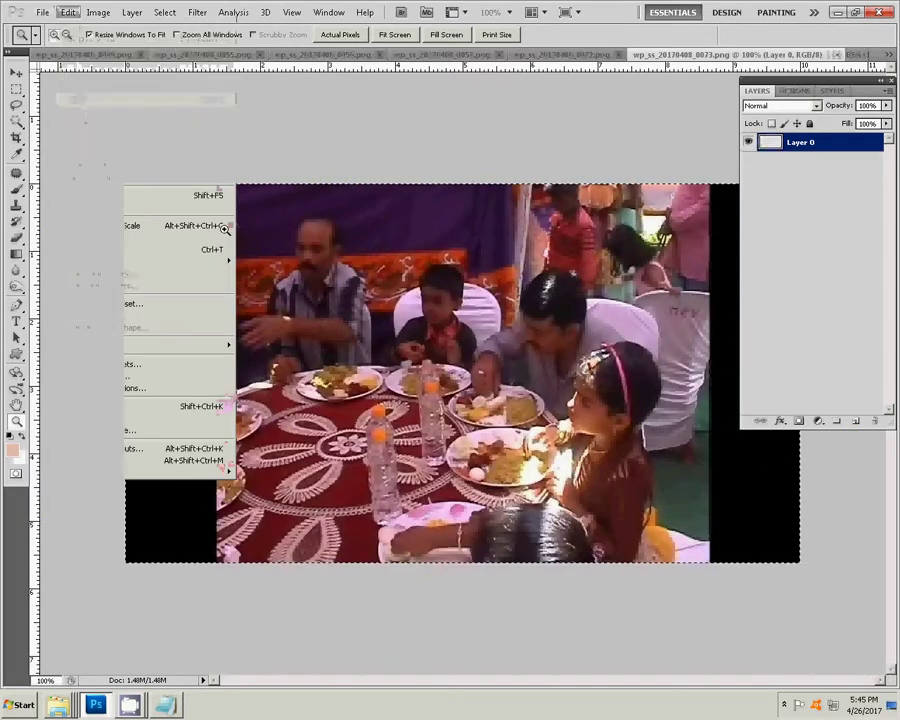
key("ctrl+w")
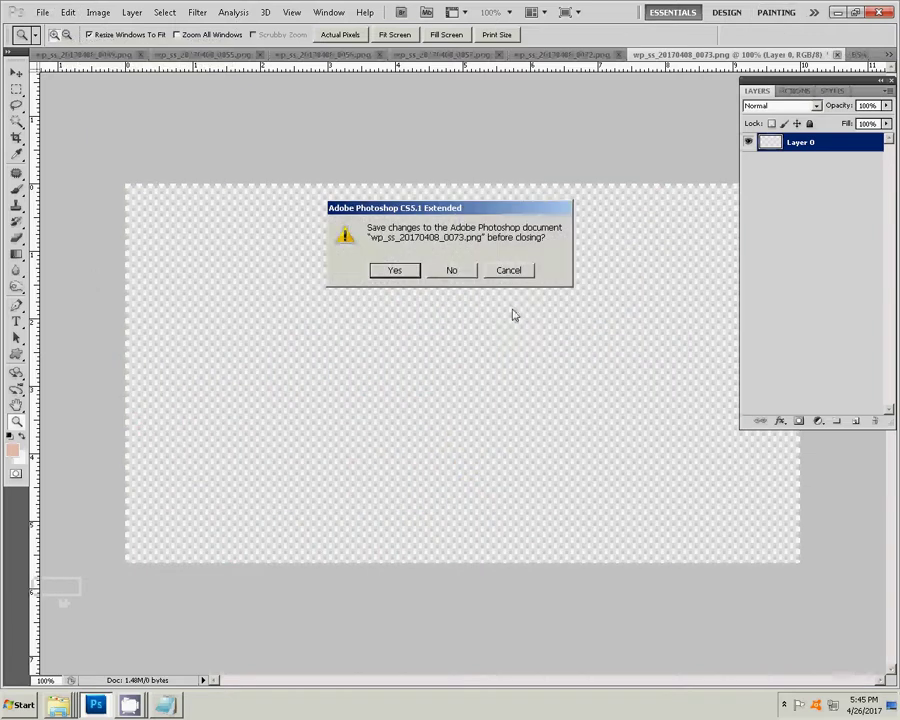
left_click(470, 276)
left_click(478, 277)
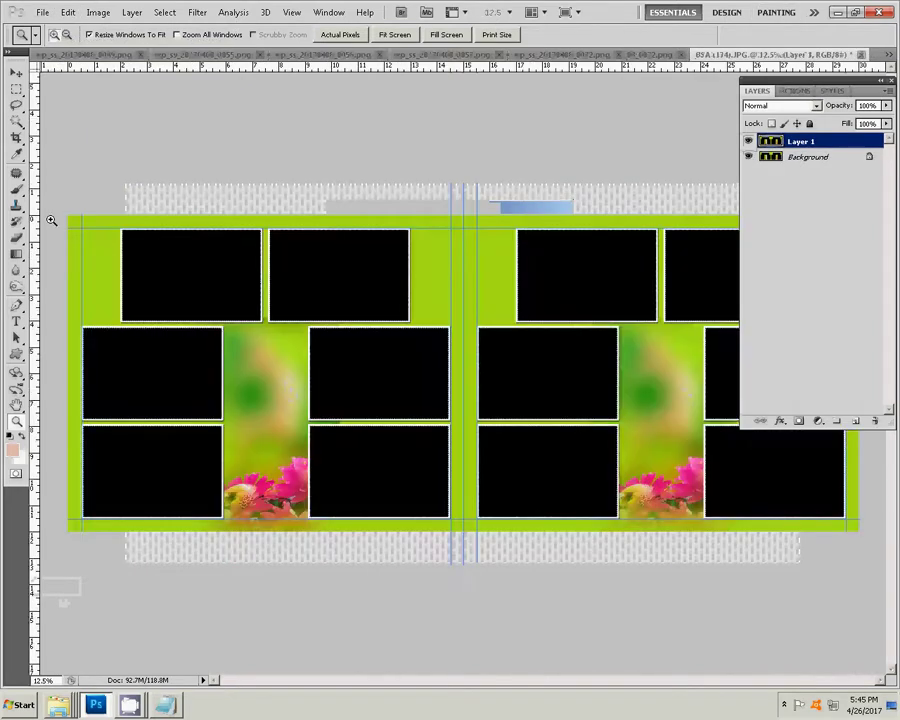
Magic Wand the top-left black frame and Paste Into it with the meal photo.
left_click(16, 120)
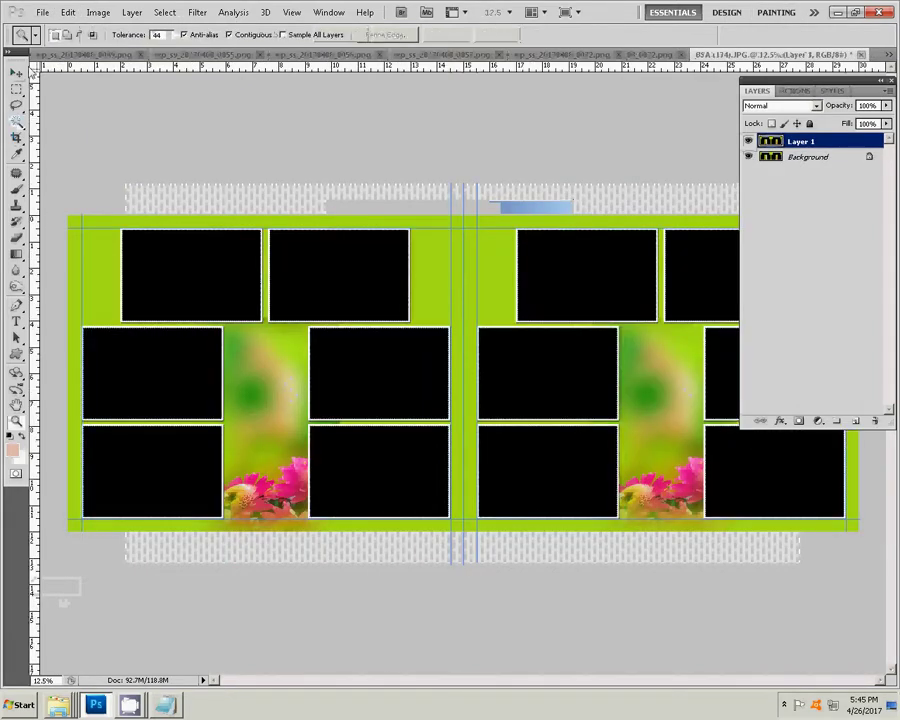
left_click(16, 73)
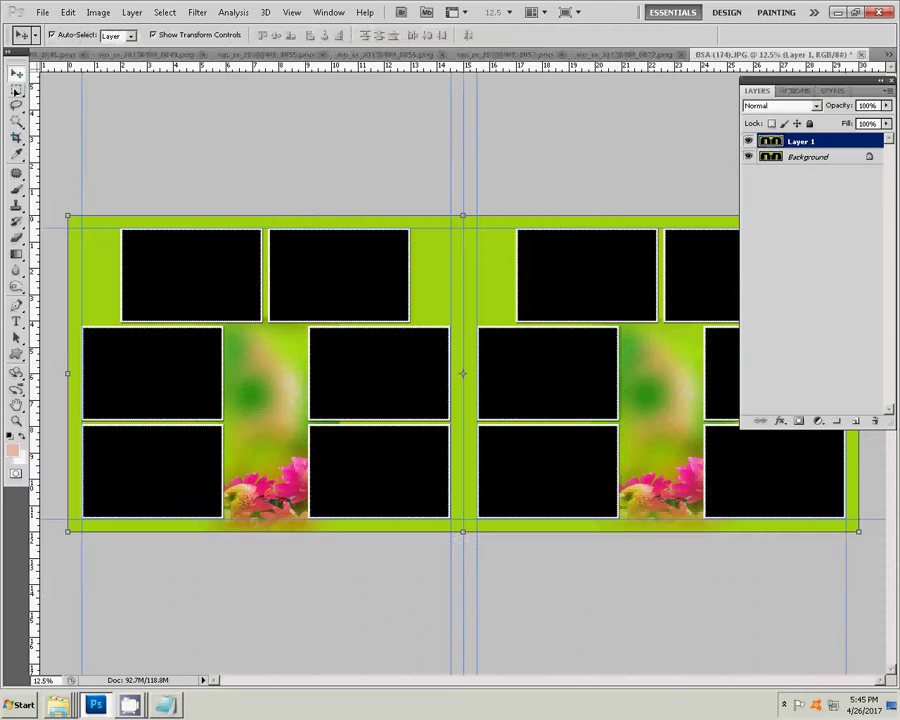
left_click(16, 122)
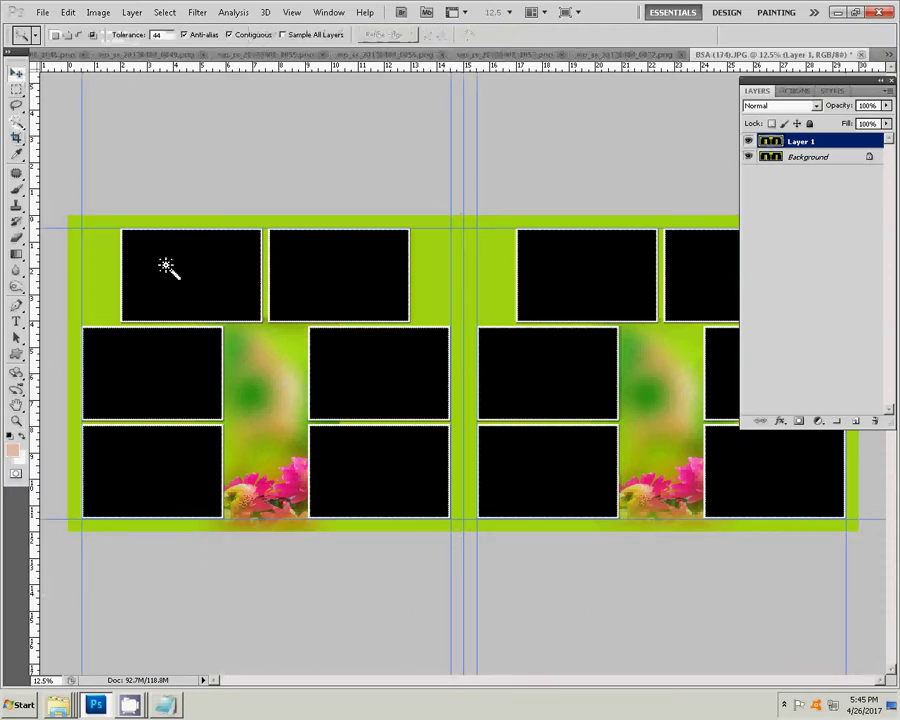
left_click(167, 264)
left_click(68, 12)
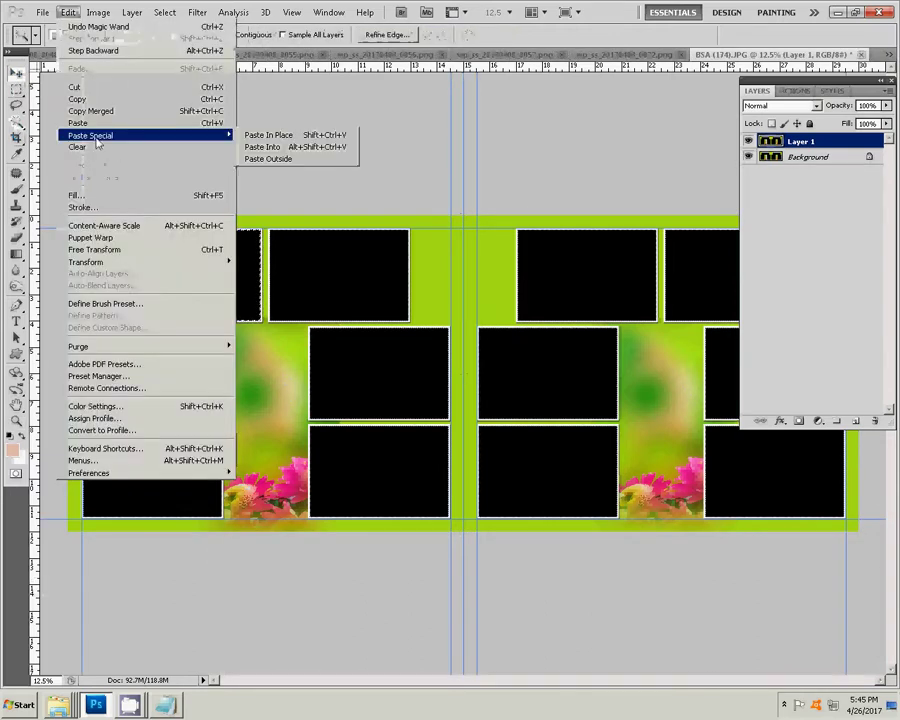
left_click(311, 150)
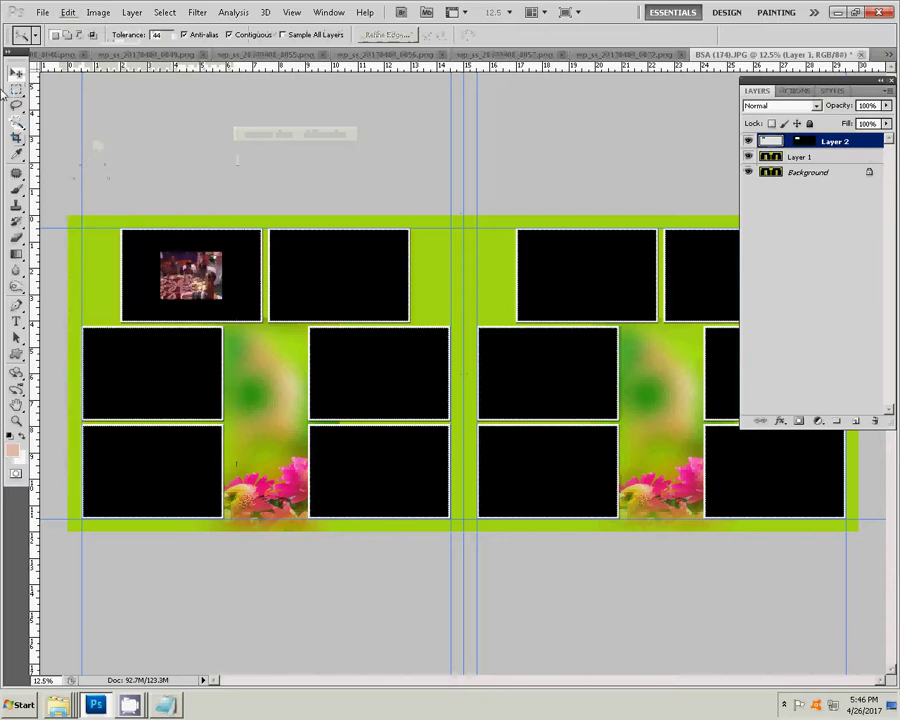
left_click(17, 74)
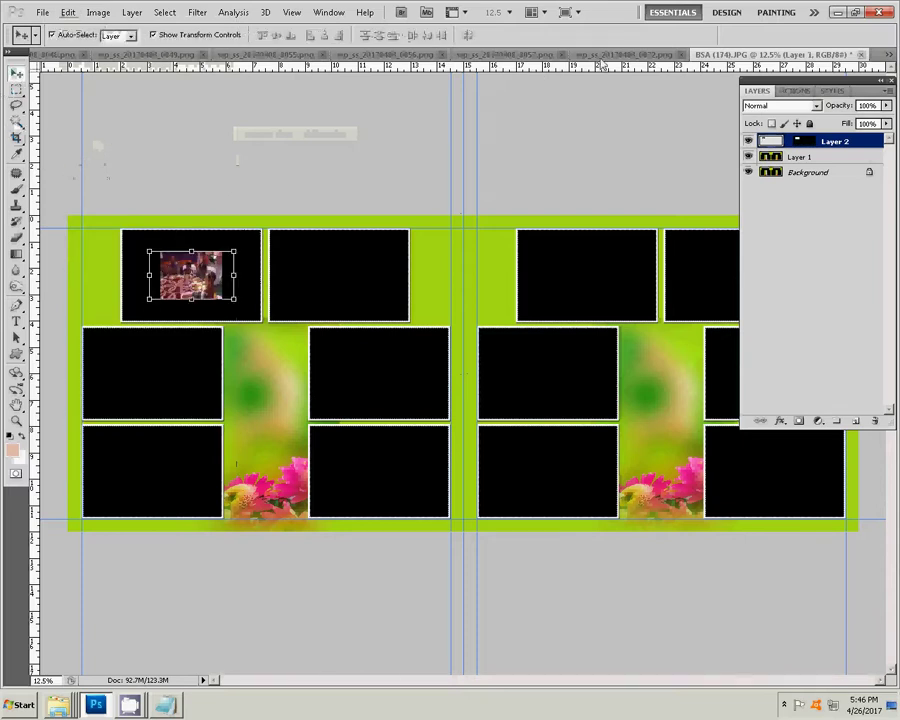
left_click(561, 50)
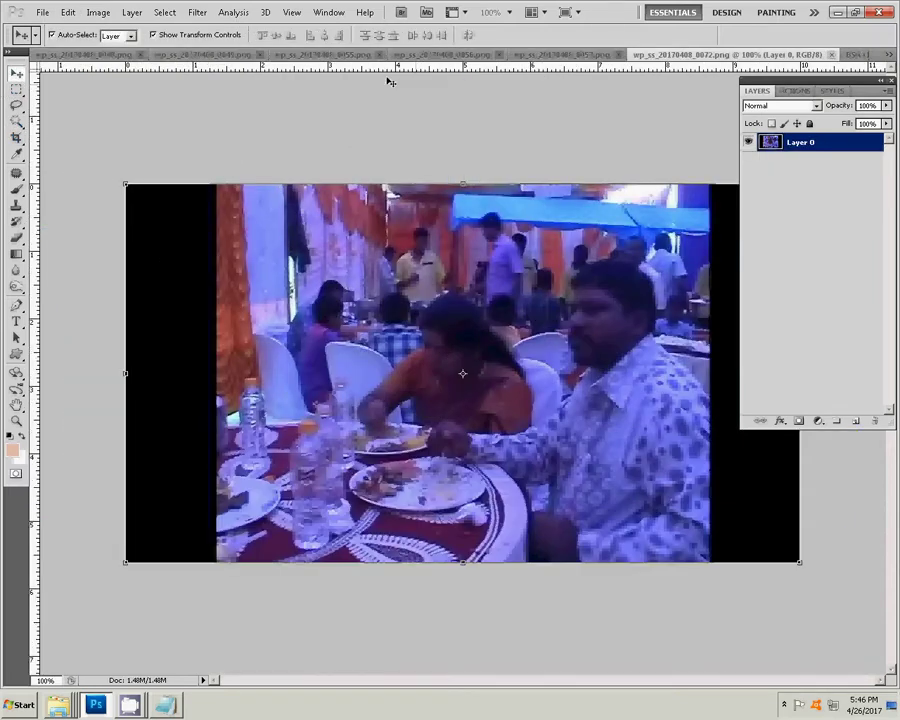
Show the Actions panel, then cut the second meal photo and close it unsaved.
left_click(834, 91)
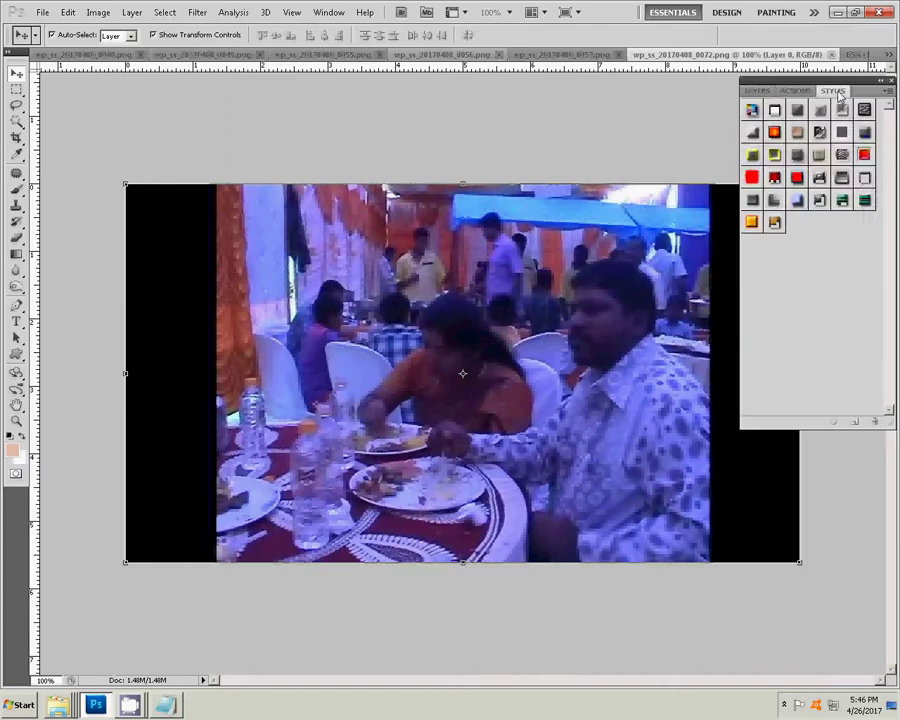
left_click(795, 91)
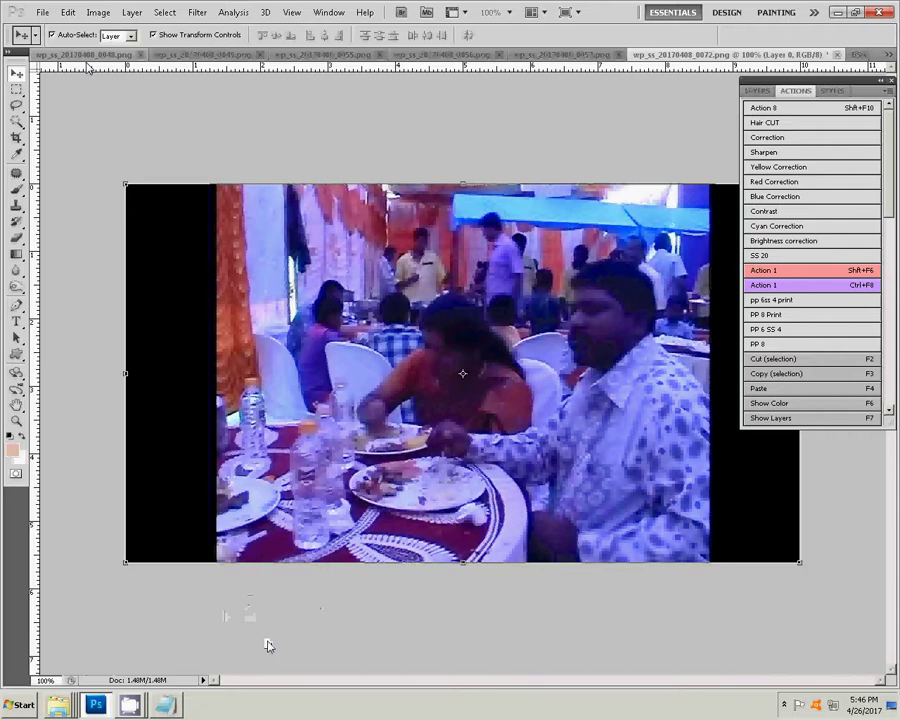
key("ctrl+a")
left_click(67, 12)
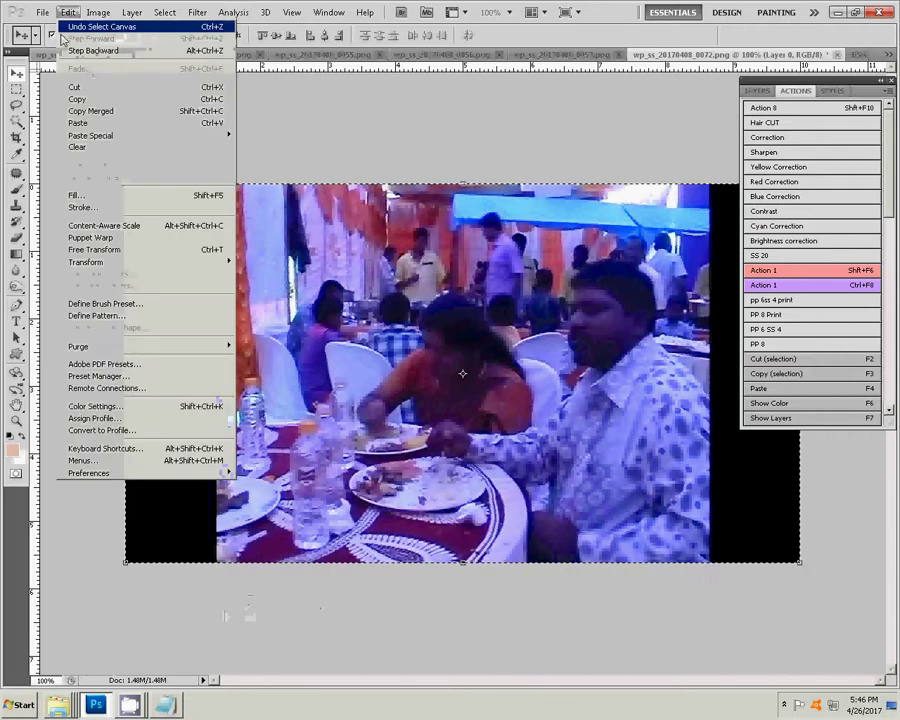
left_click(76, 92)
key("ctrl+w")
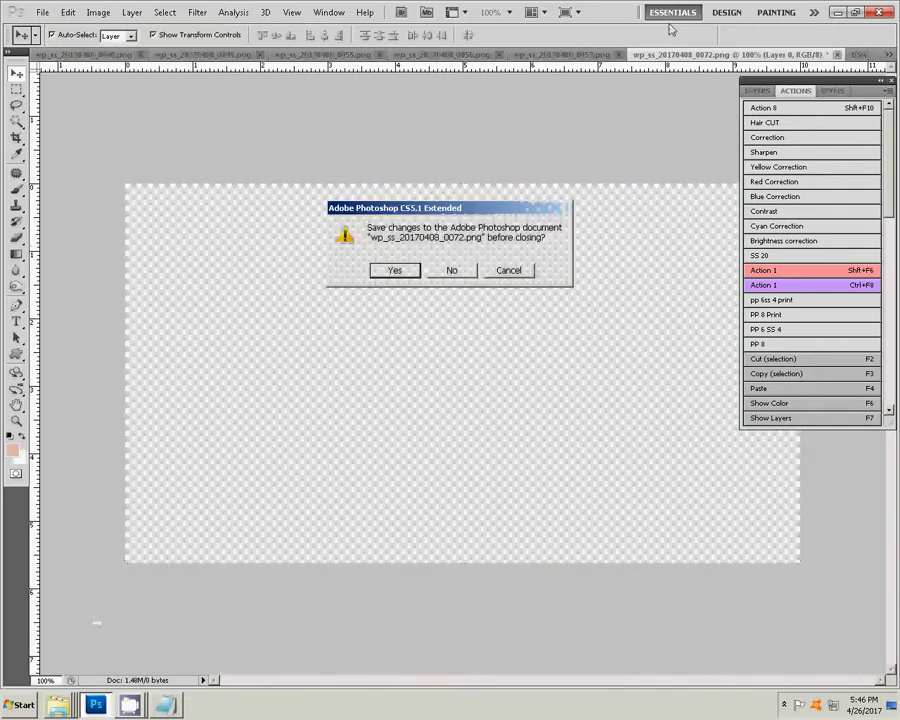
left_click(468, 276)
left_click(467, 277)
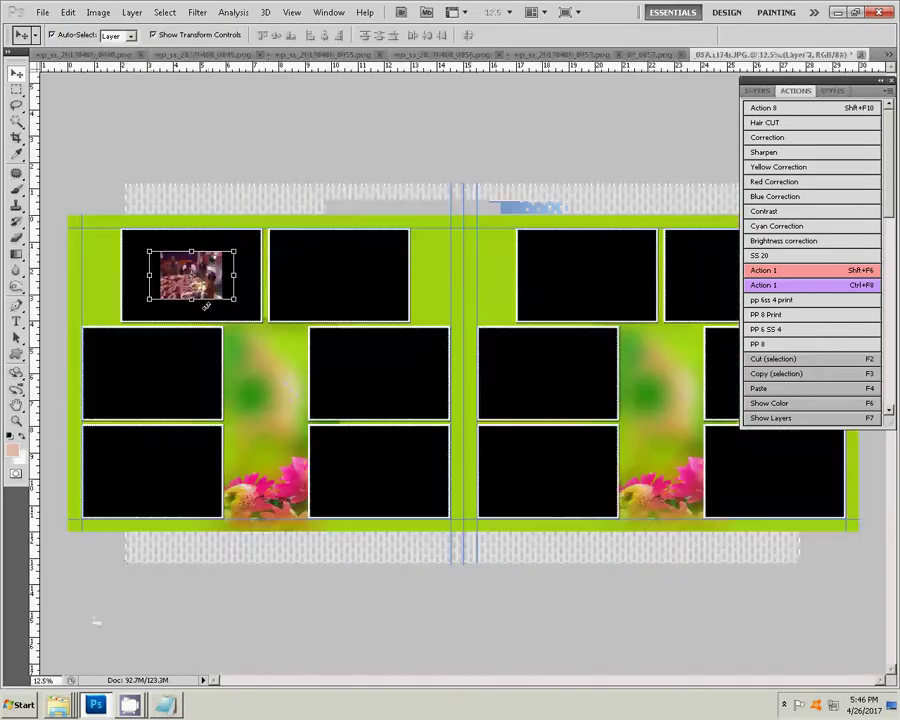
Magic Wand the top-middle black frame and Paste Into it with the photo.
key("w")
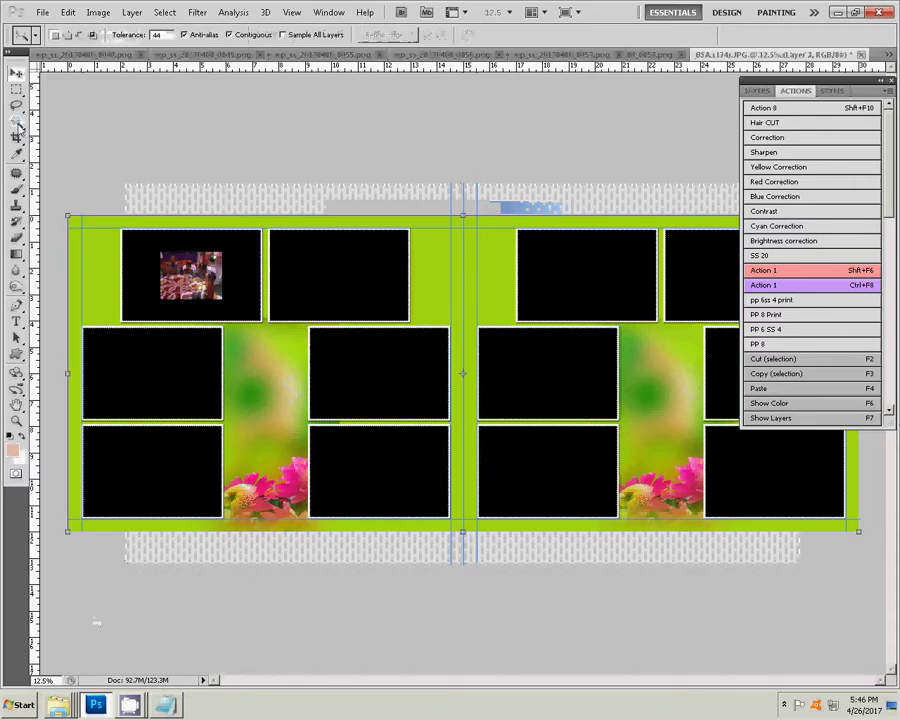
left_click(362, 286)
left_click(67, 13)
mouse_move(92, 135)
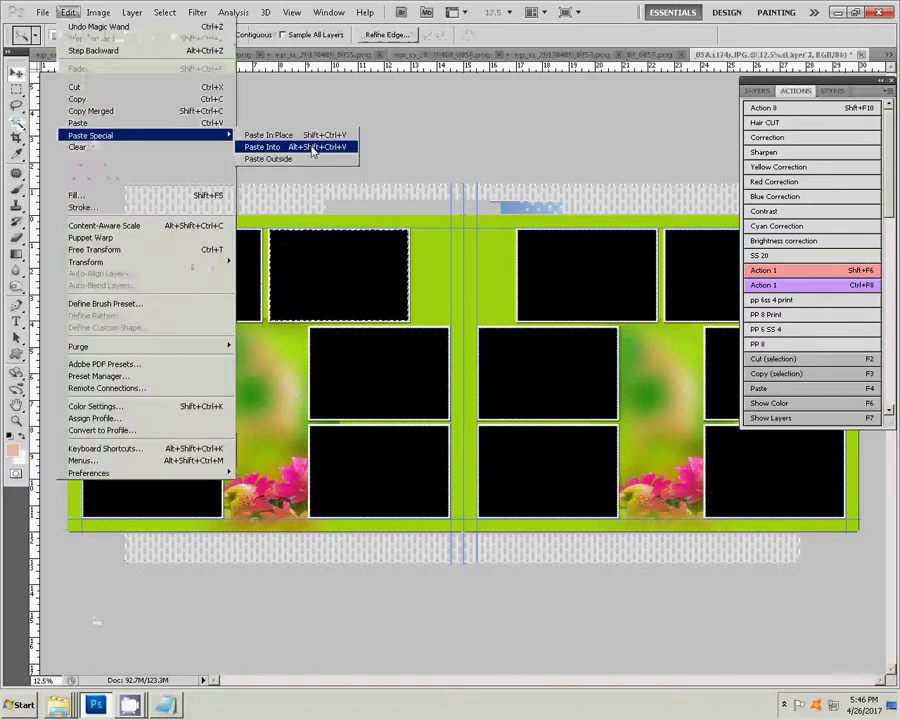
left_click(313, 148)
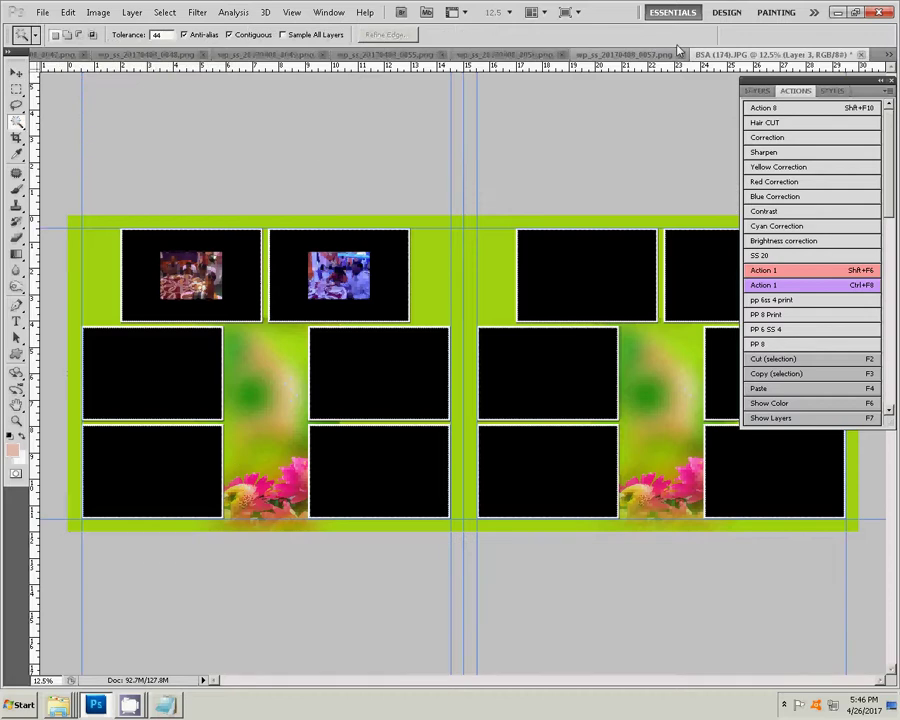
left_click(676, 52)
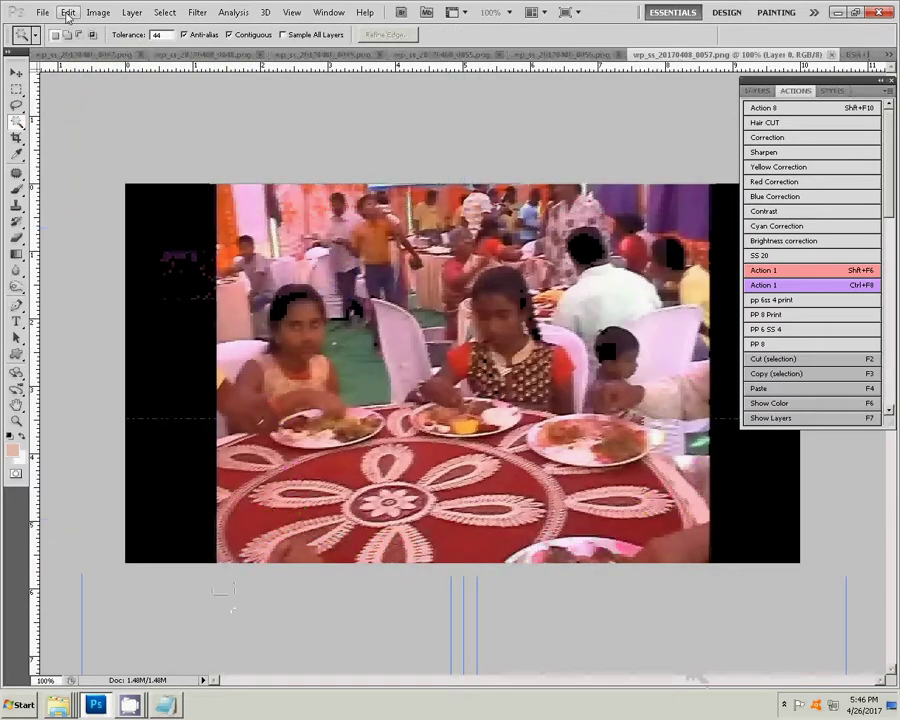
Cut the whole third meal photo and close its document without saving.
key("ctrl+a")
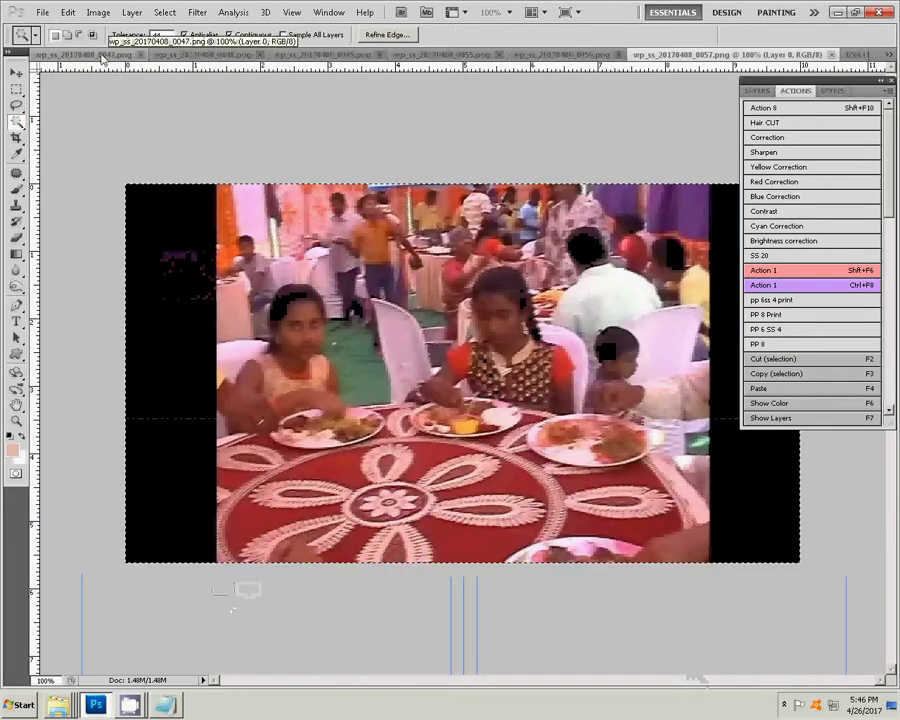
left_click(67, 12)
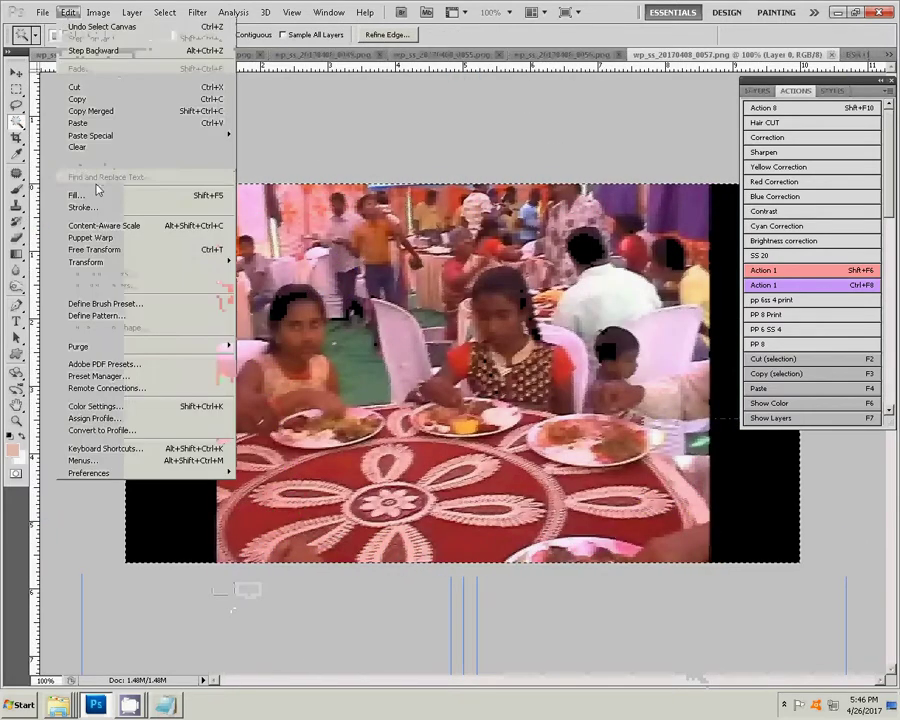
left_click(77, 88)
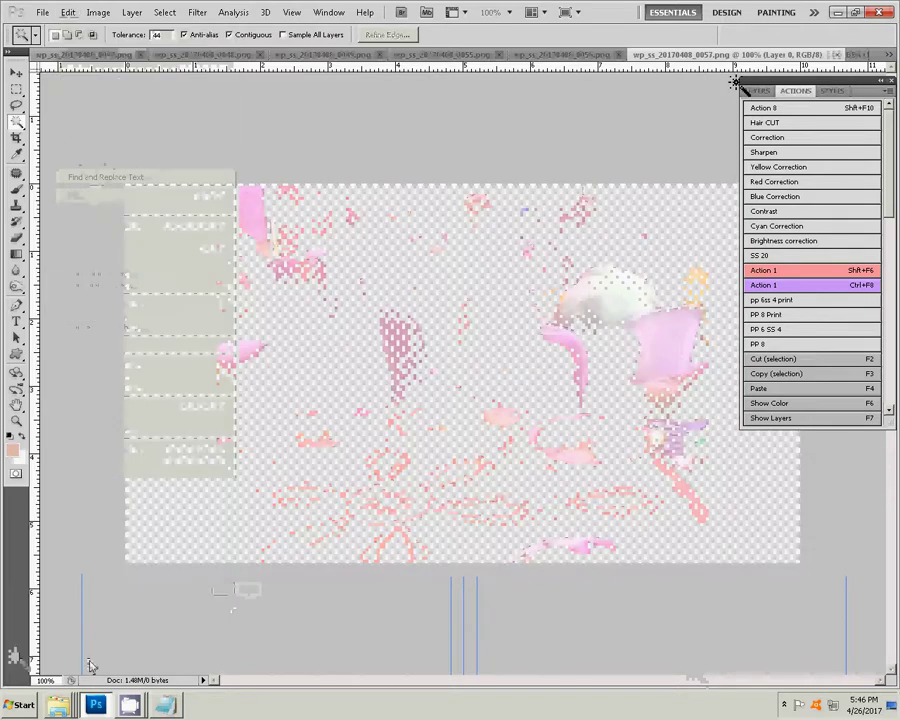
left_click(842, 54)
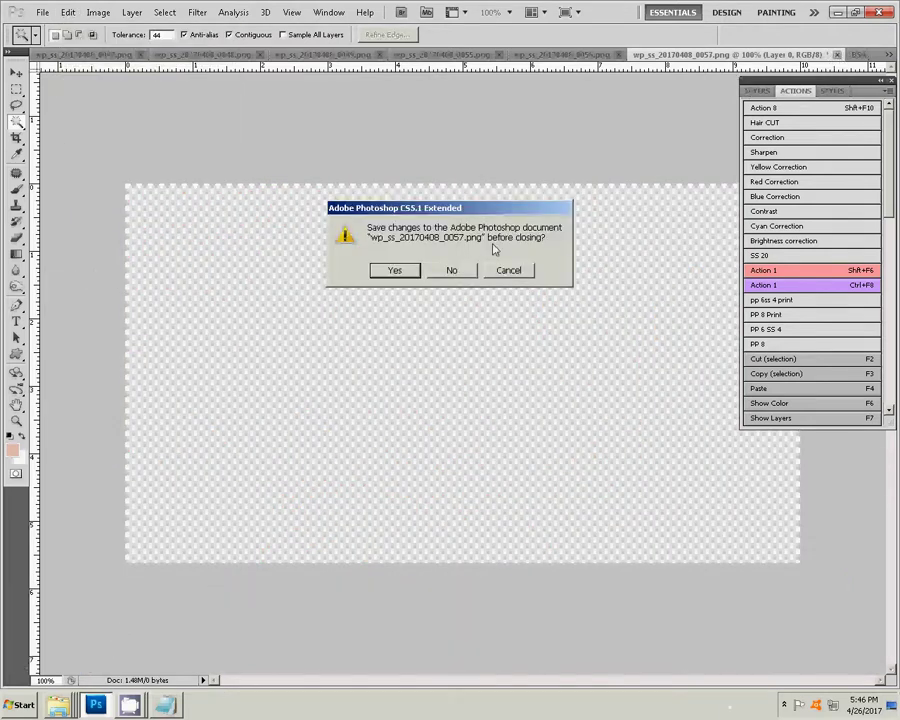
left_click(453, 270)
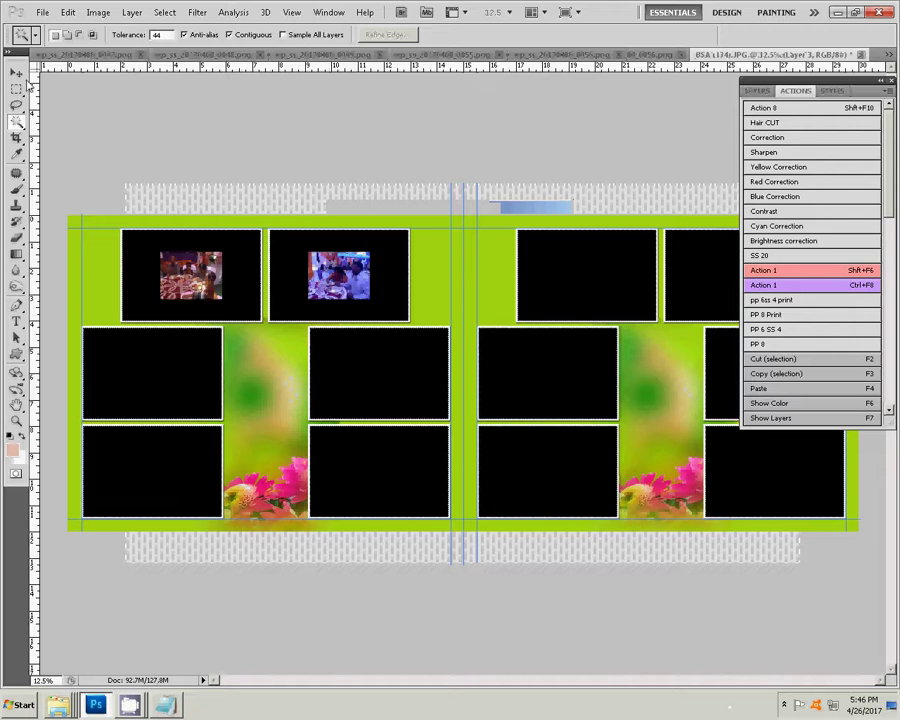
On the album layer, Magic Wand the left-middle frame and Paste Into it.
key("v")
left_click(180, 408)
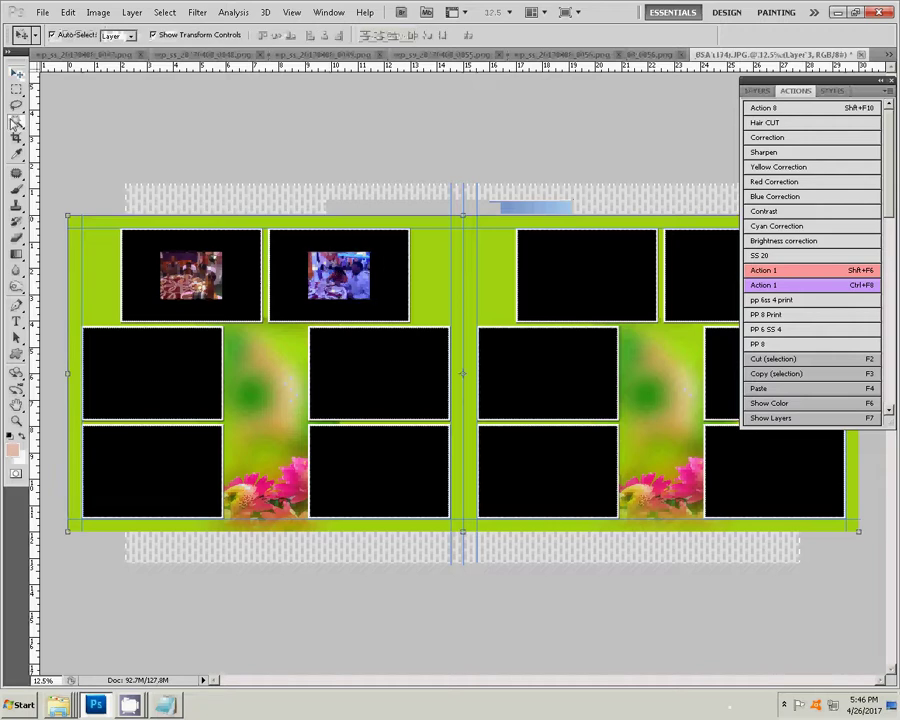
left_click(16, 121)
left_click(140, 360)
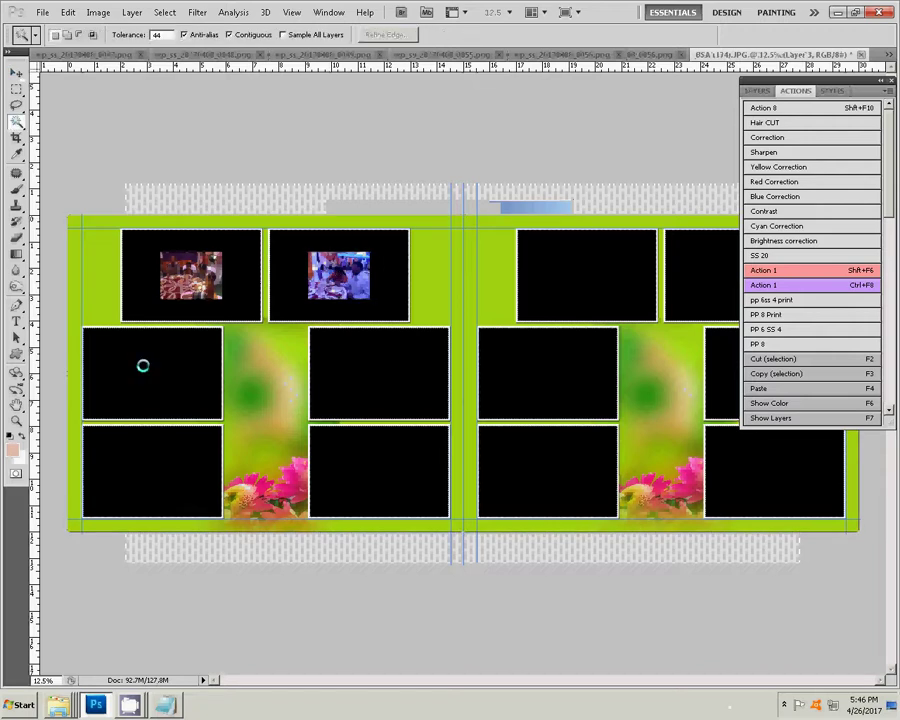
left_click(68, 12)
mouse_move(91, 135)
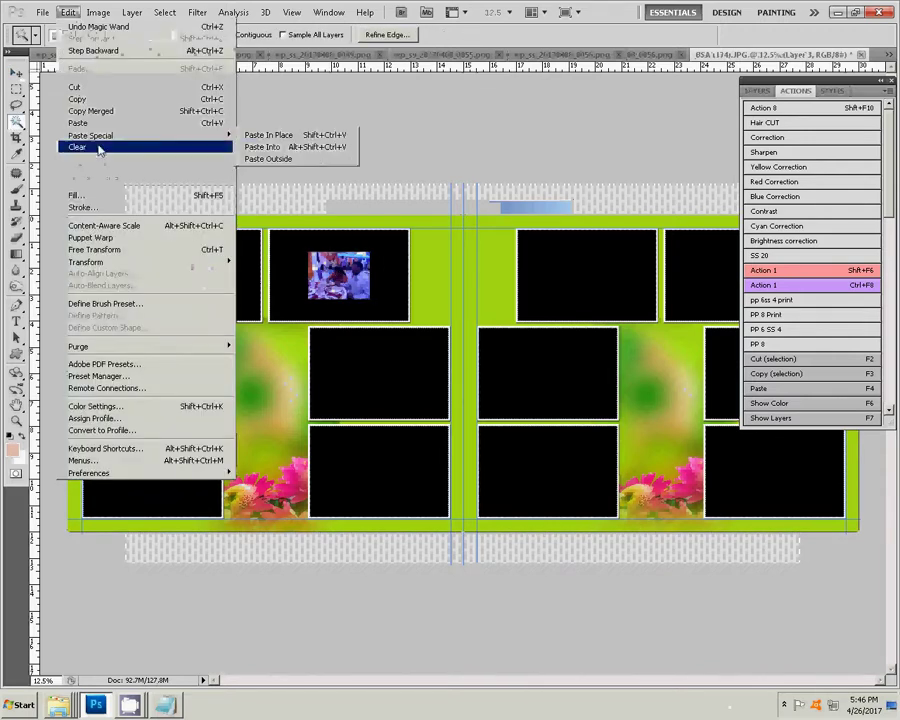
left_click(310, 152)
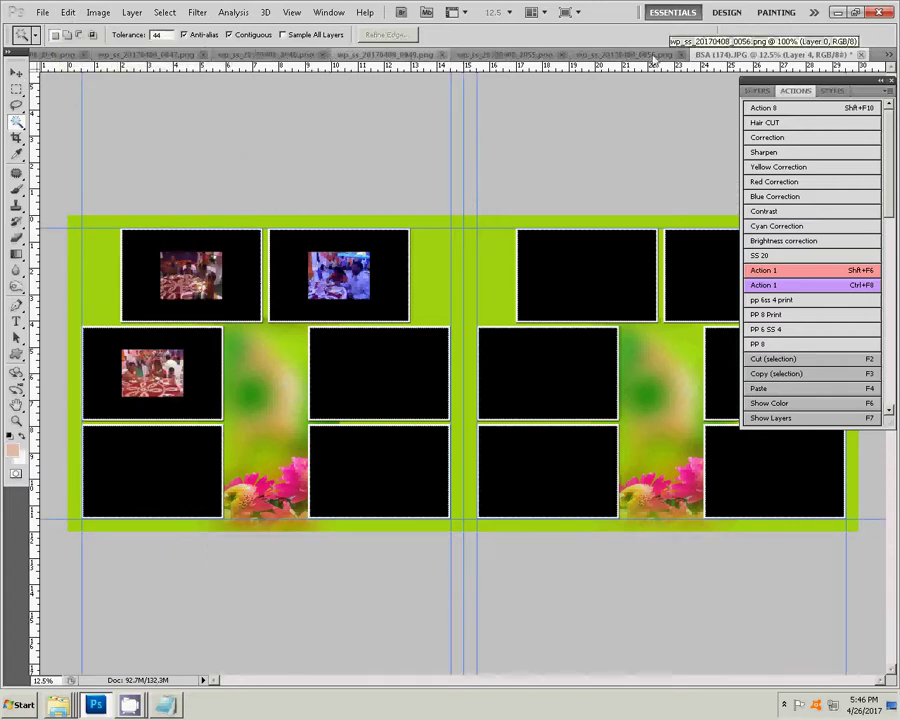
left_click(660, 55)
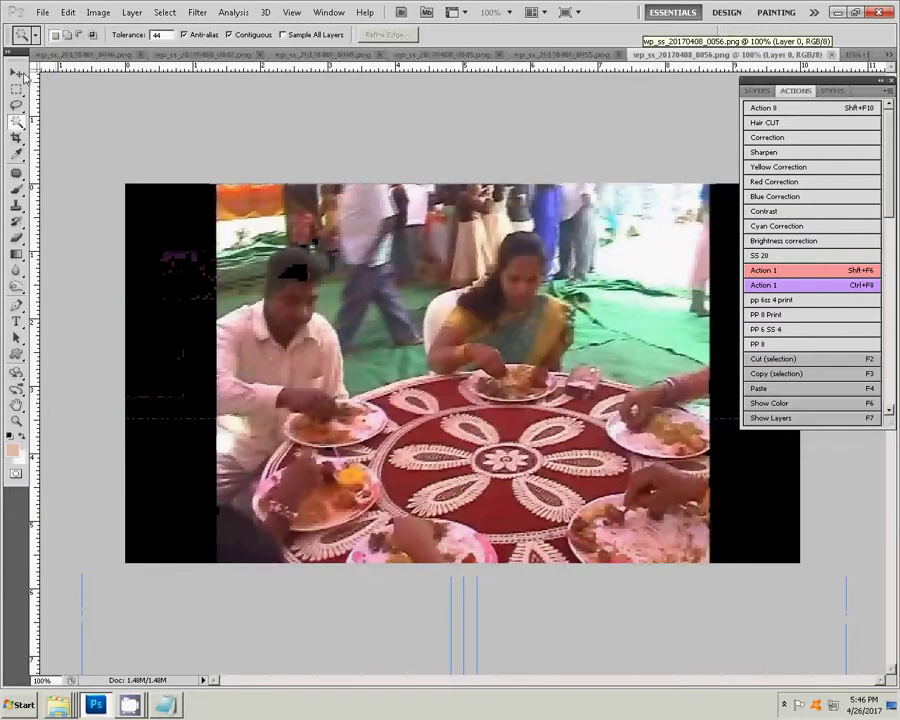
Select All and cut the dining photo, then close it without saving.
left_click(165, 13)
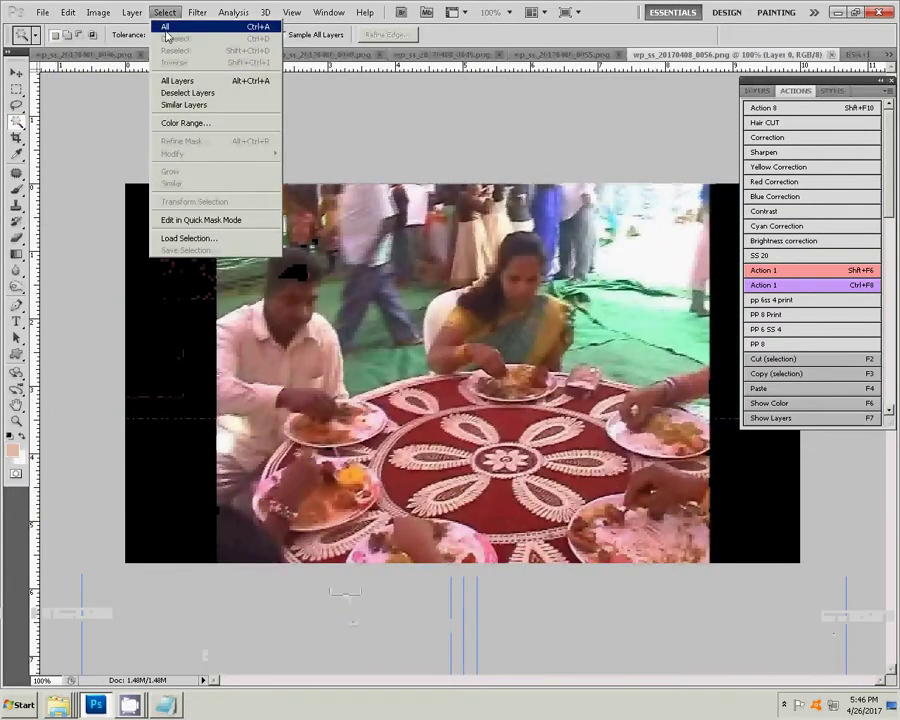
left_click(166, 28)
left_click(68, 12)
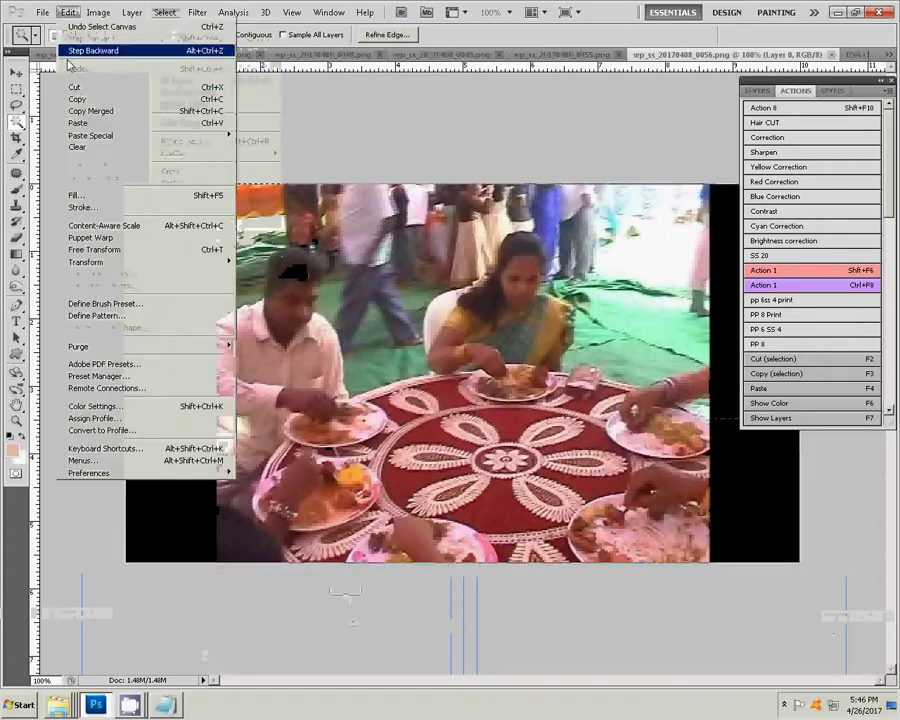
left_click(74, 88)
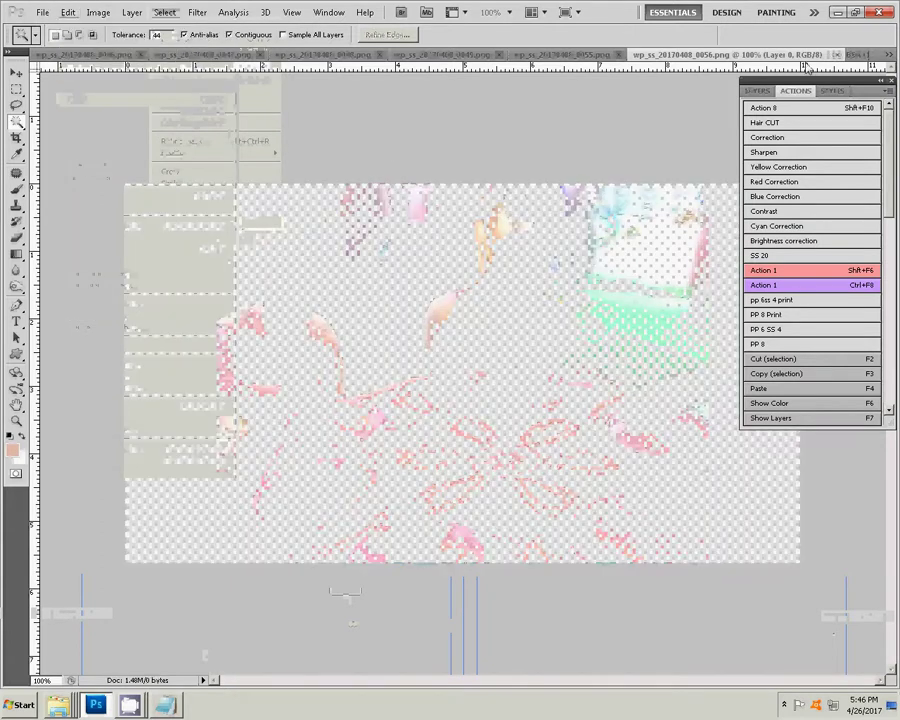
left_click(837, 55)
left_click(463, 272)
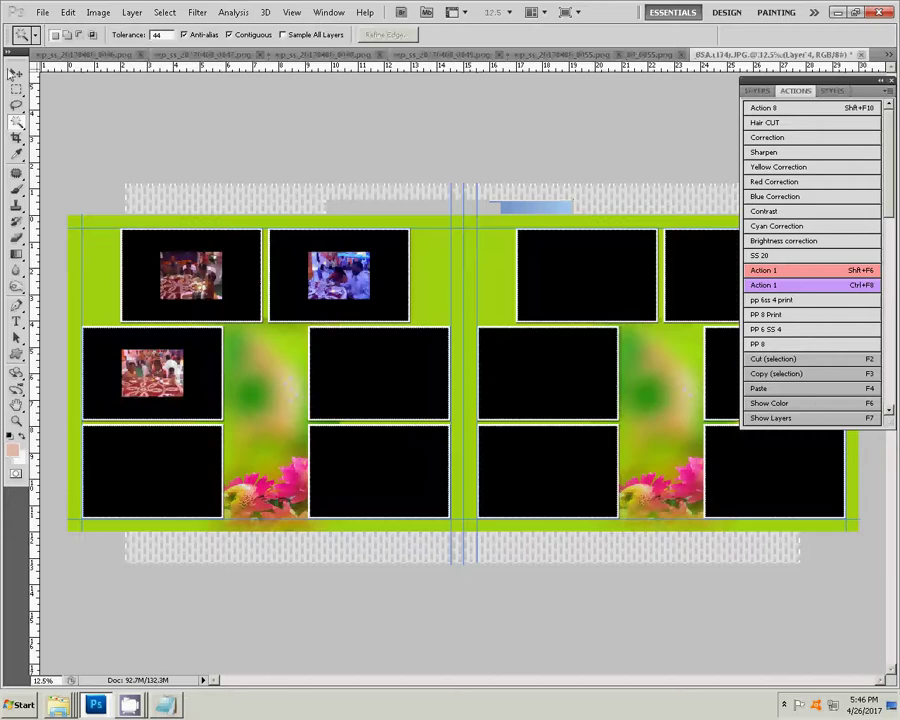
left_click(17, 73)
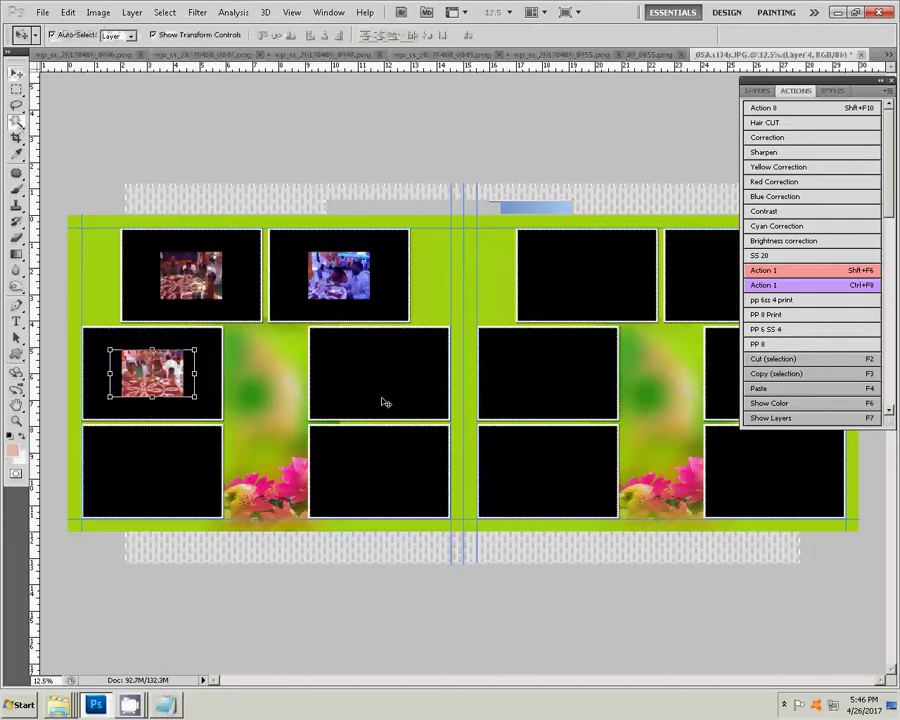
Magic Wand the centre frame and Paste Into it with the dining photo.
left_click(17, 123)
left_click(397, 364)
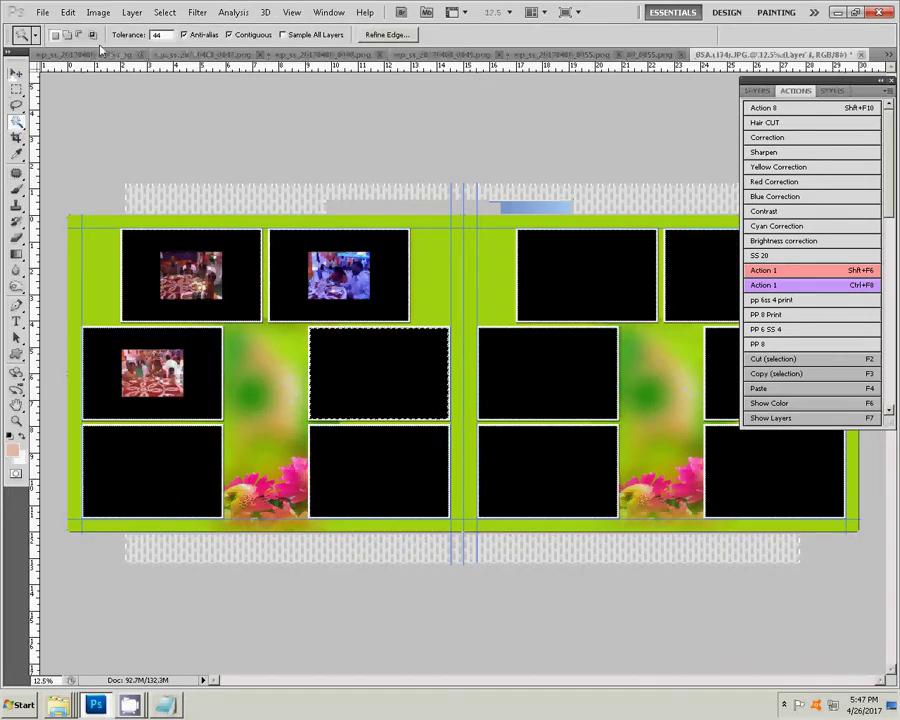
left_click(68, 13)
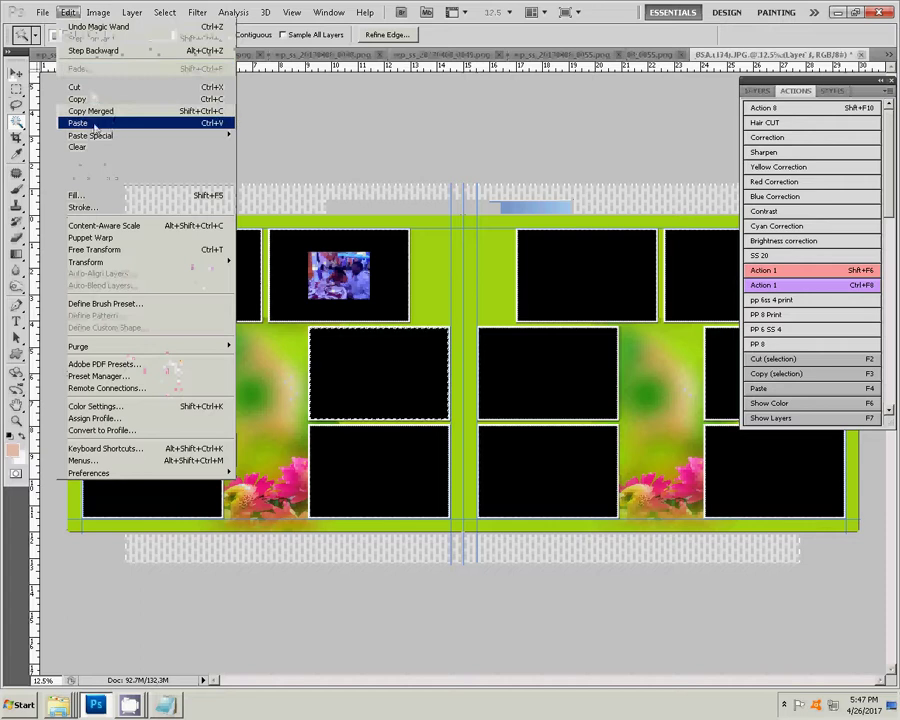
mouse_move(92, 135)
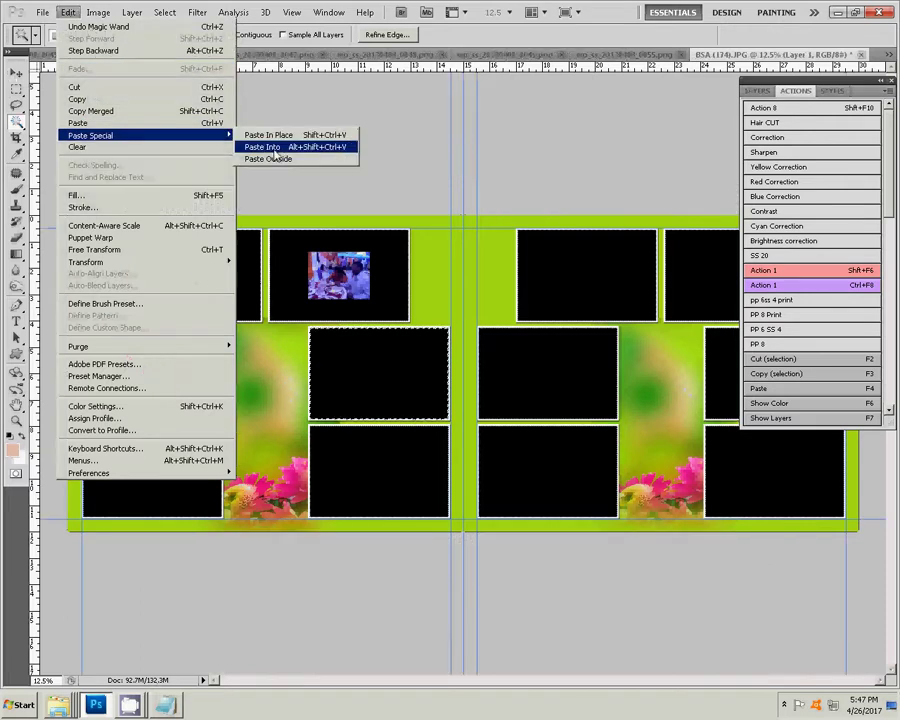
left_click(272, 150)
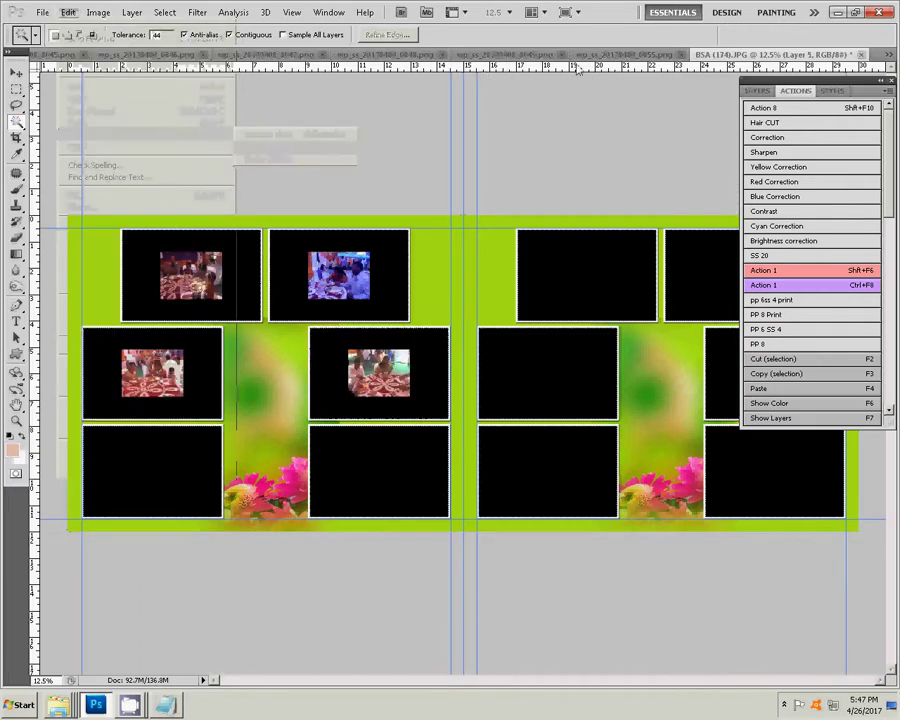
left_click(636, 56)
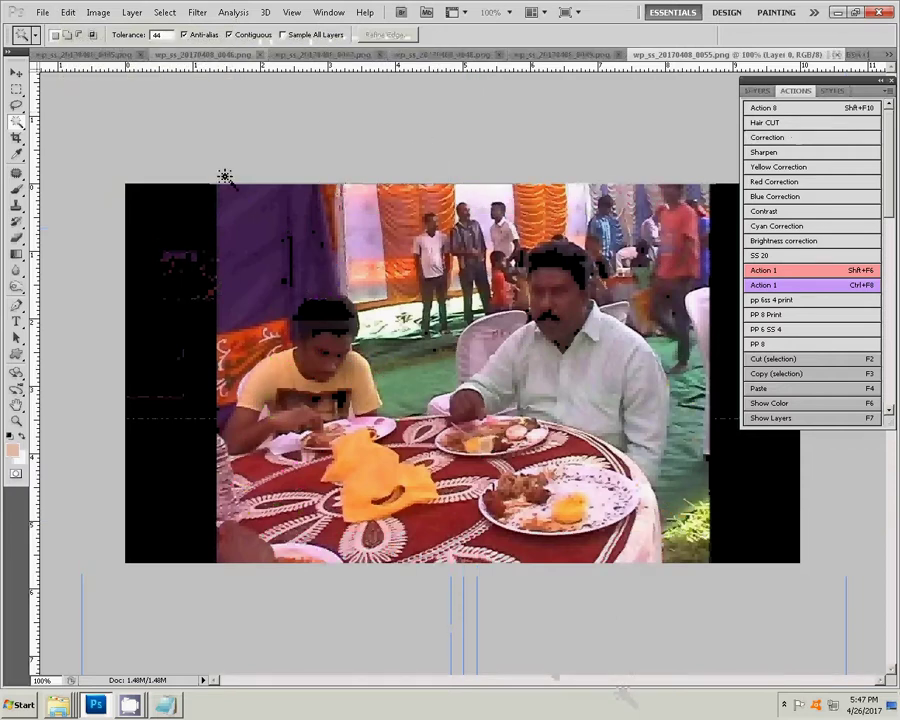
Cut the whole wp_ss_20170408_0055.png photo and close it without saving.
key("ctrl+a")
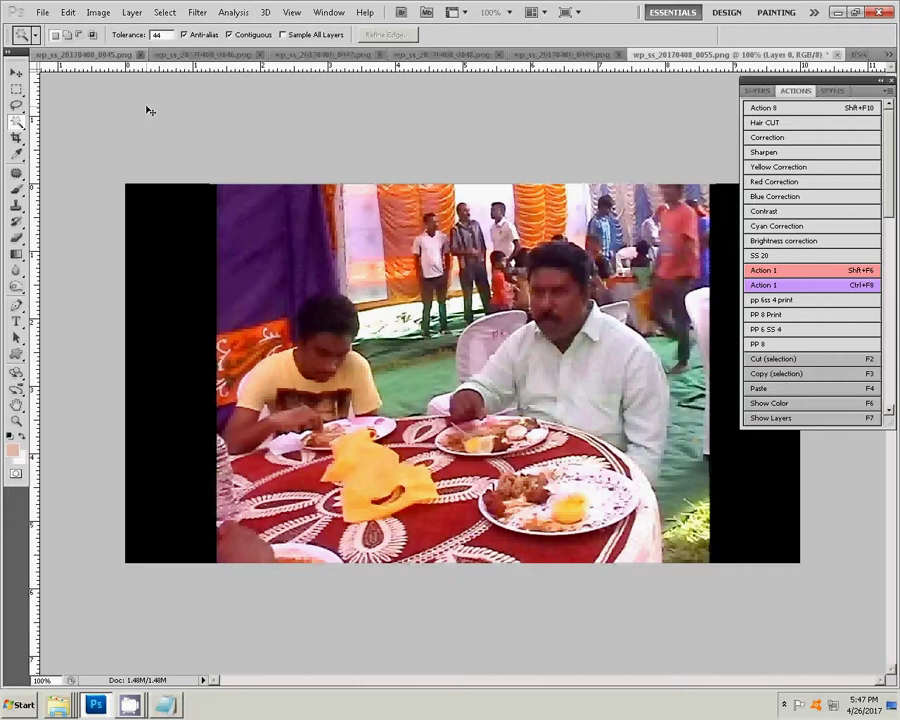
left_click(68, 12)
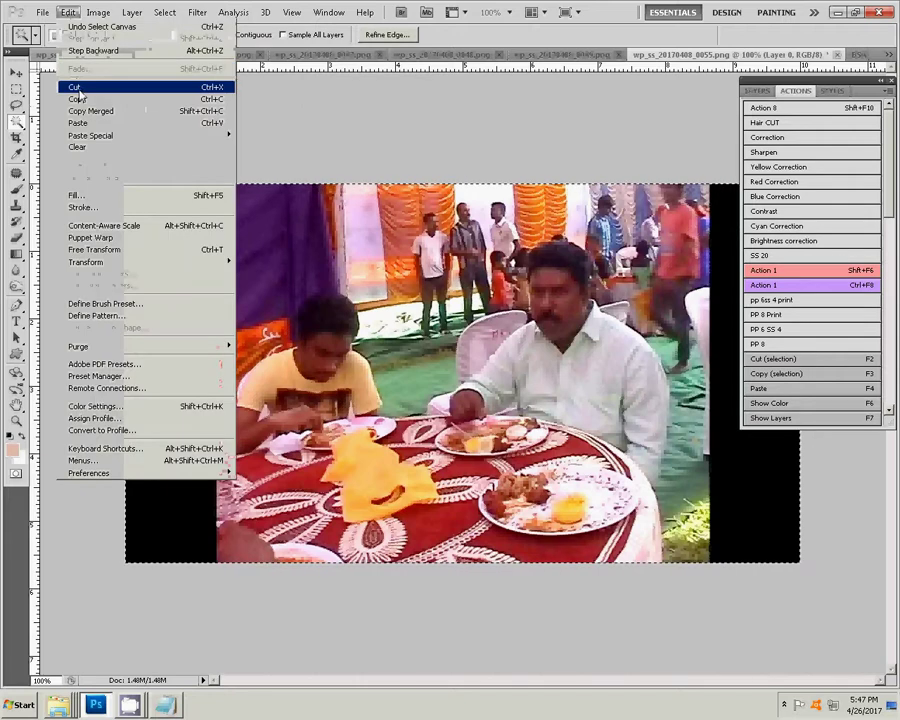
left_click(76, 86)
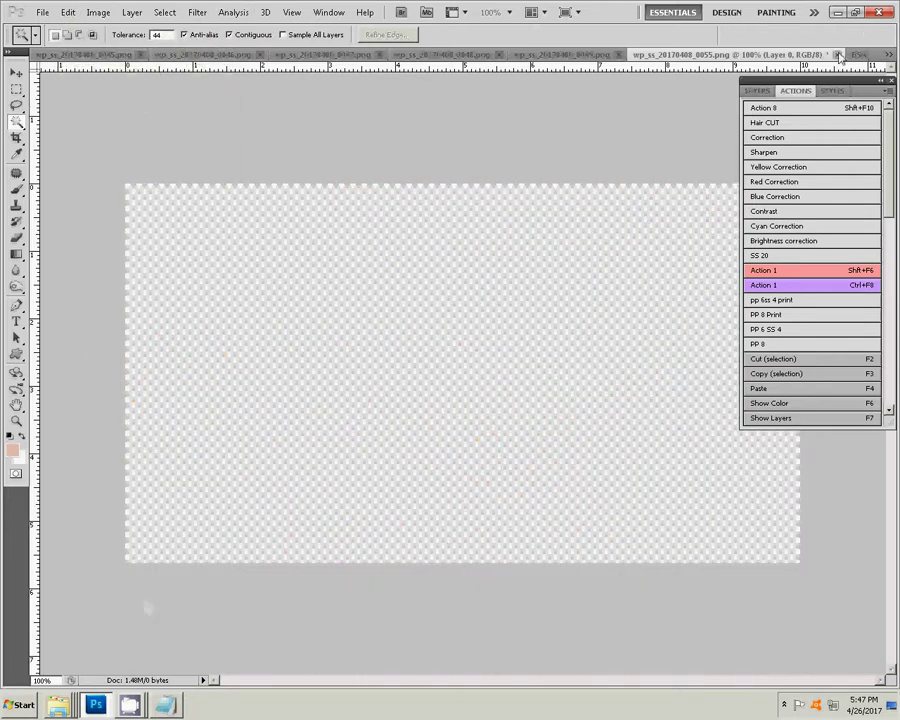
key("ctrl+w")
left_click(452, 270)
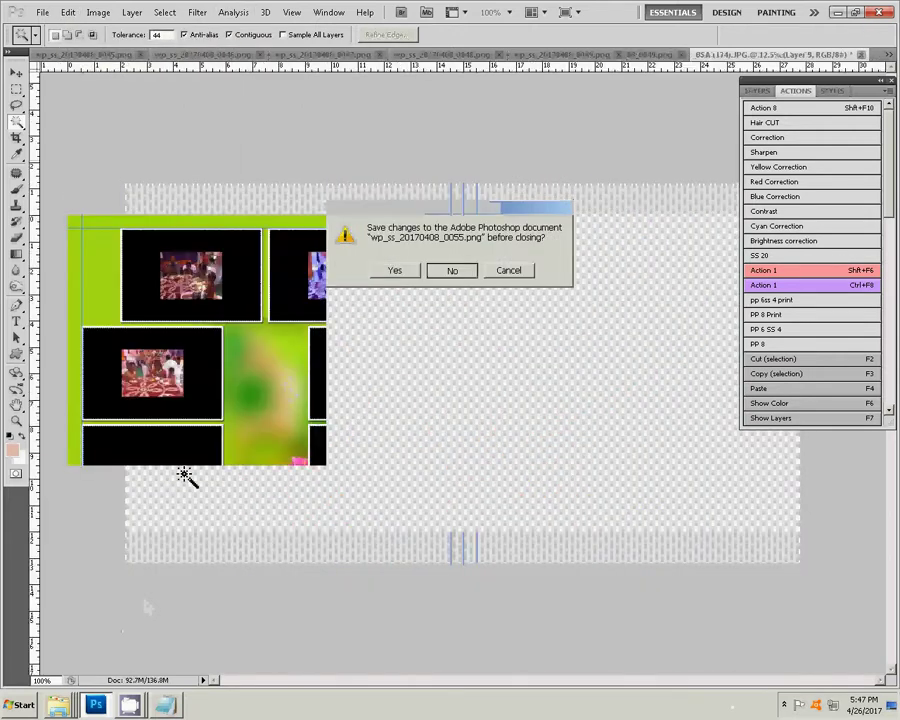
Magic Wand the bottom-left frame and Paste Into it with the 0055 photo.
key("F4")
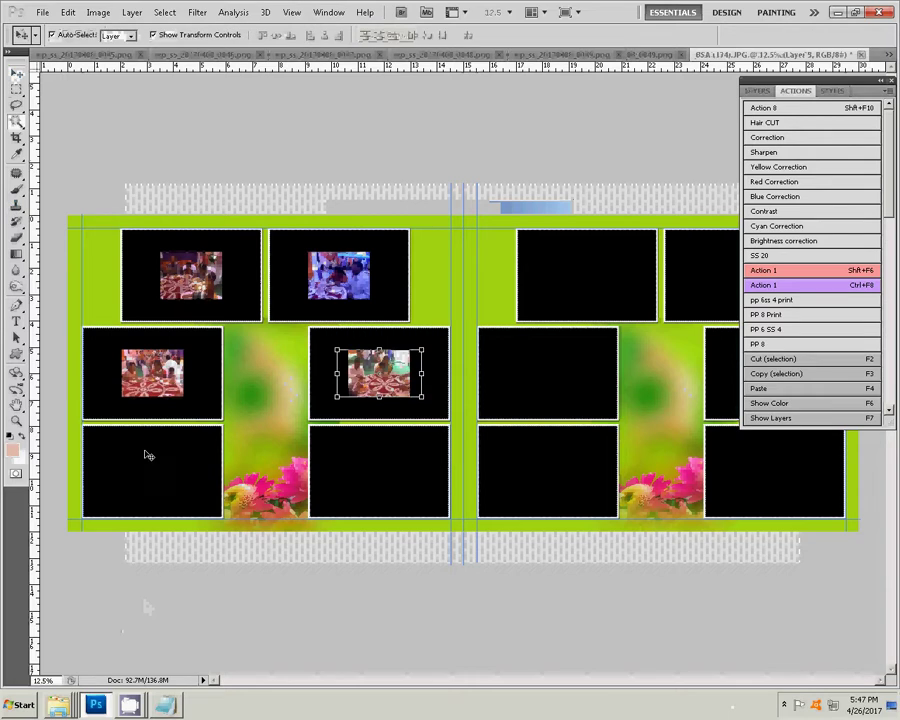
key("Return")
key("w")
left_click(158, 480)
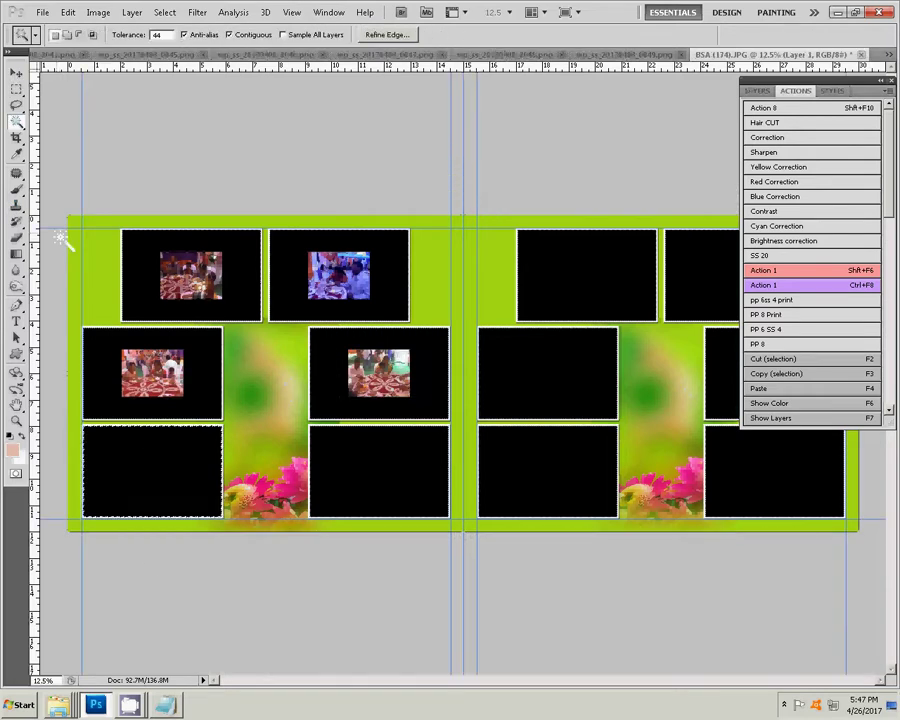
left_click(68, 12)
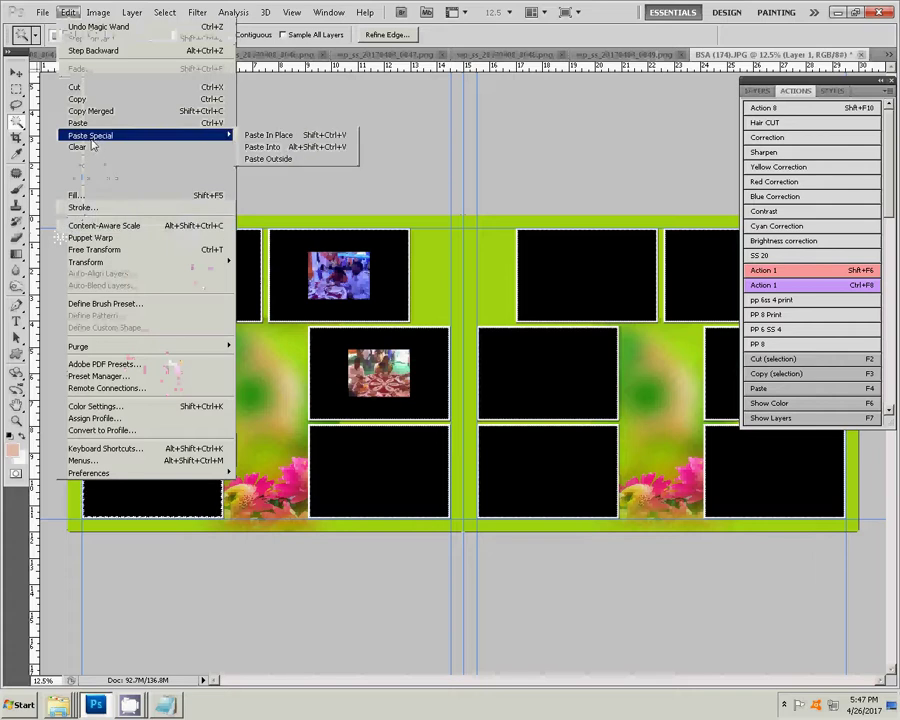
mouse_move(91, 135)
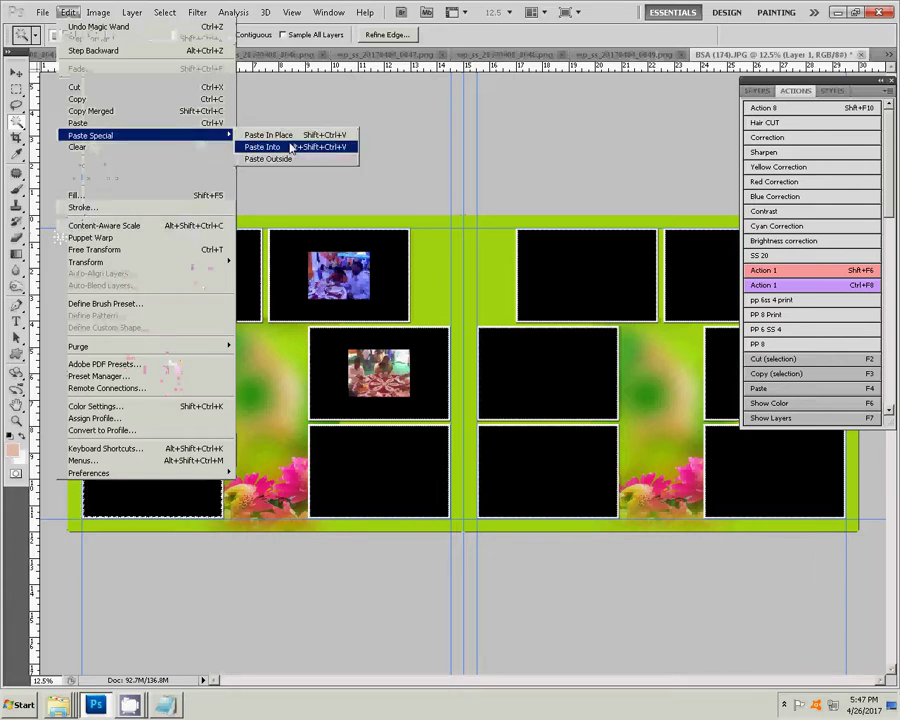
left_click(291, 148)
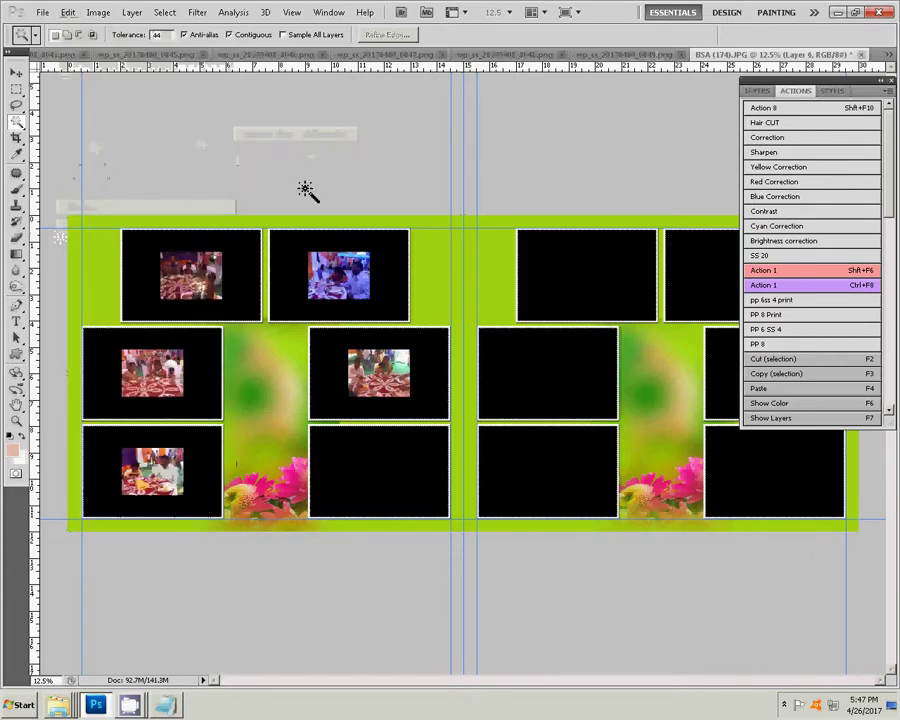
Run the Correction action on wp_ss_20170408_0049.png and close that photo.
left_click(614, 54)
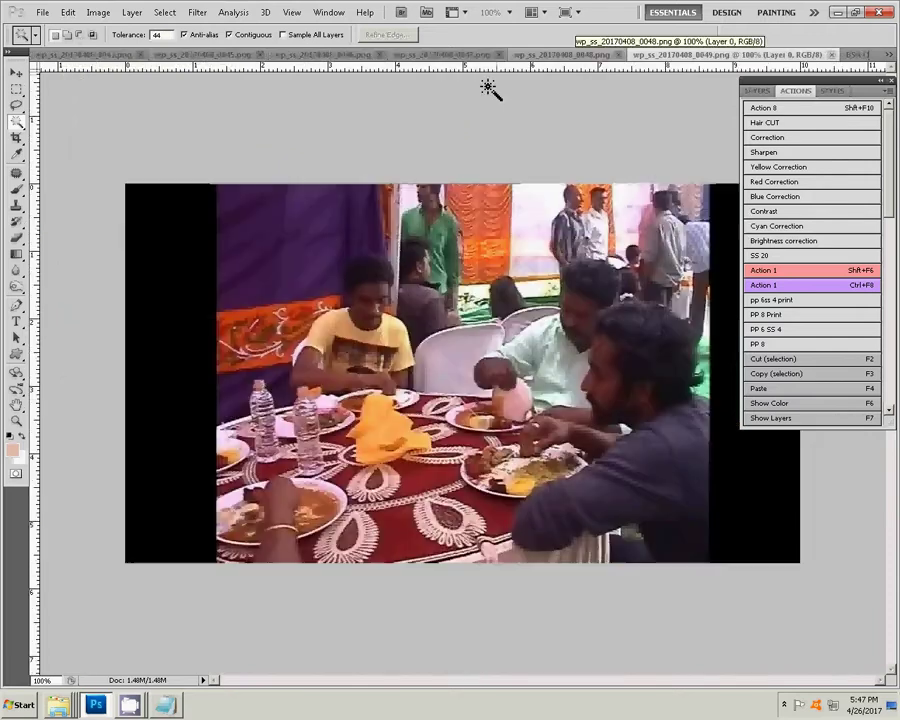
left_click(767, 137)
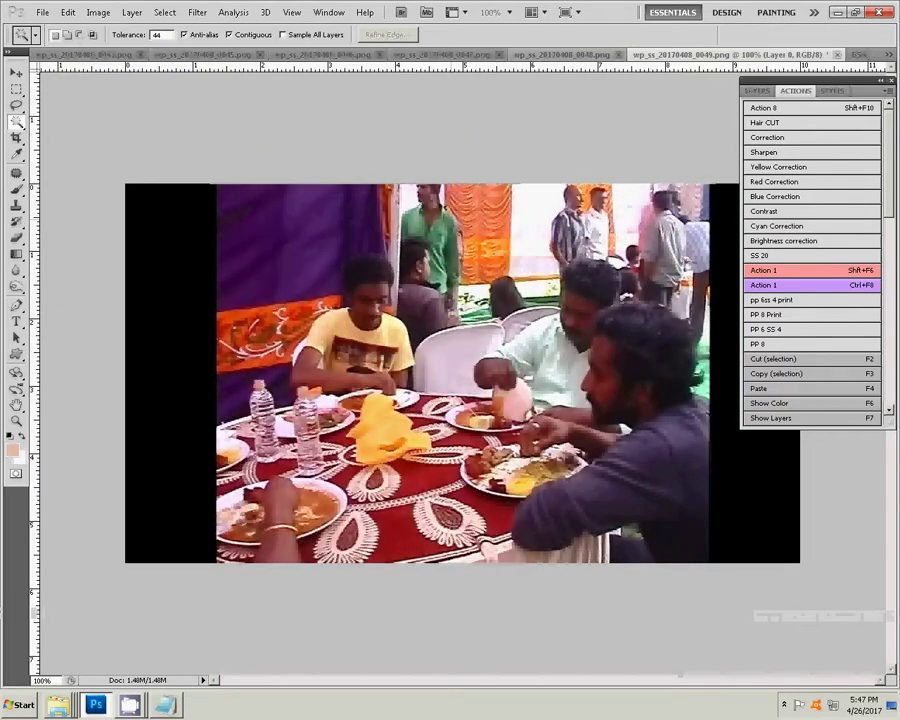
key("ctrl+w")
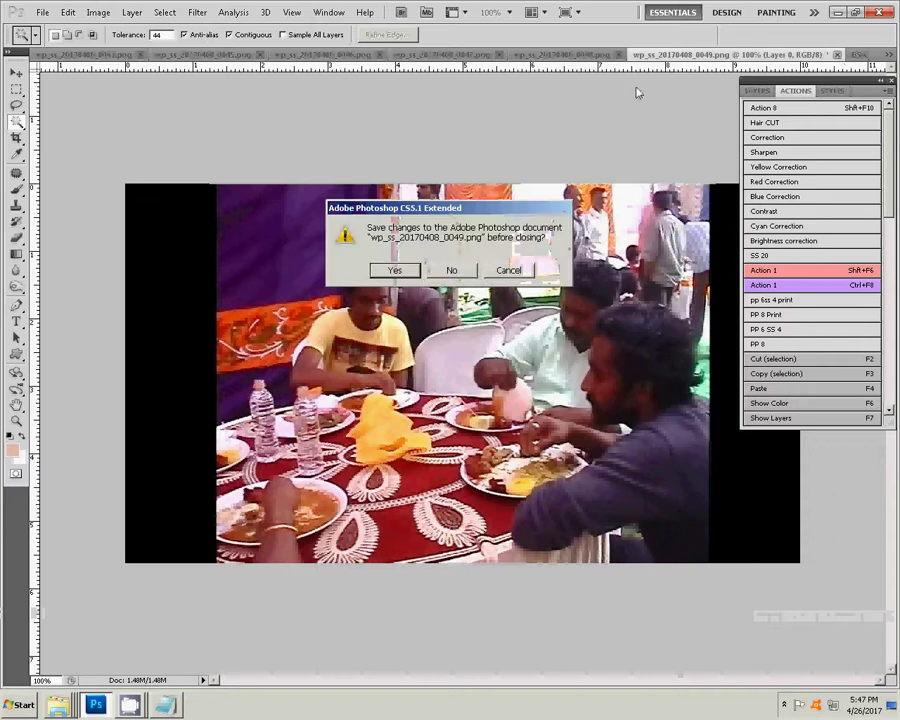
left_click(452, 272)
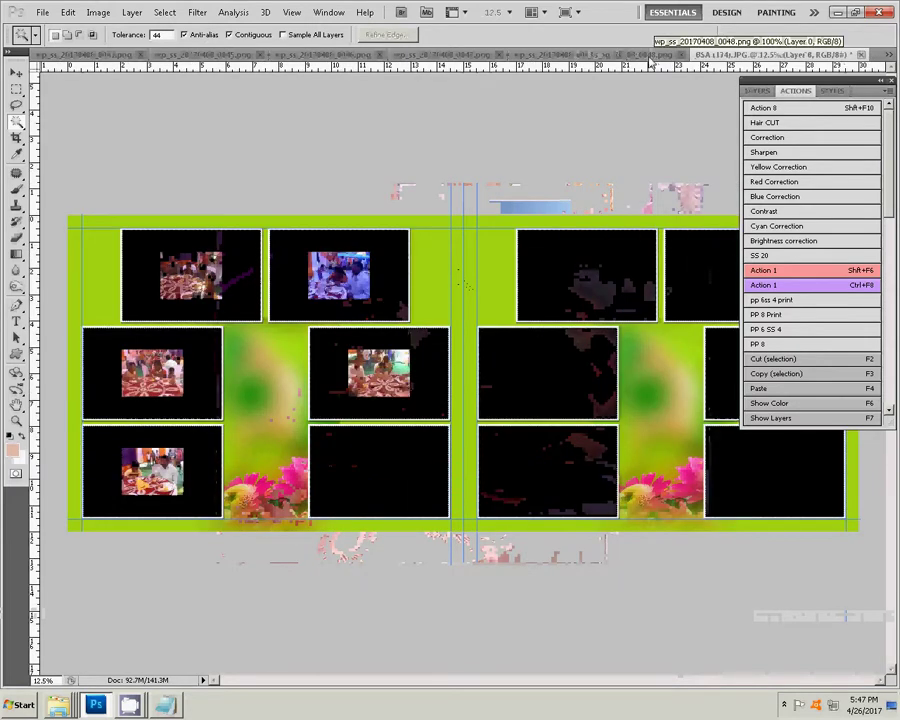
Cut the whole wp_ss_20170408_0048.png photo and close it without saving.
left_click(650, 55)
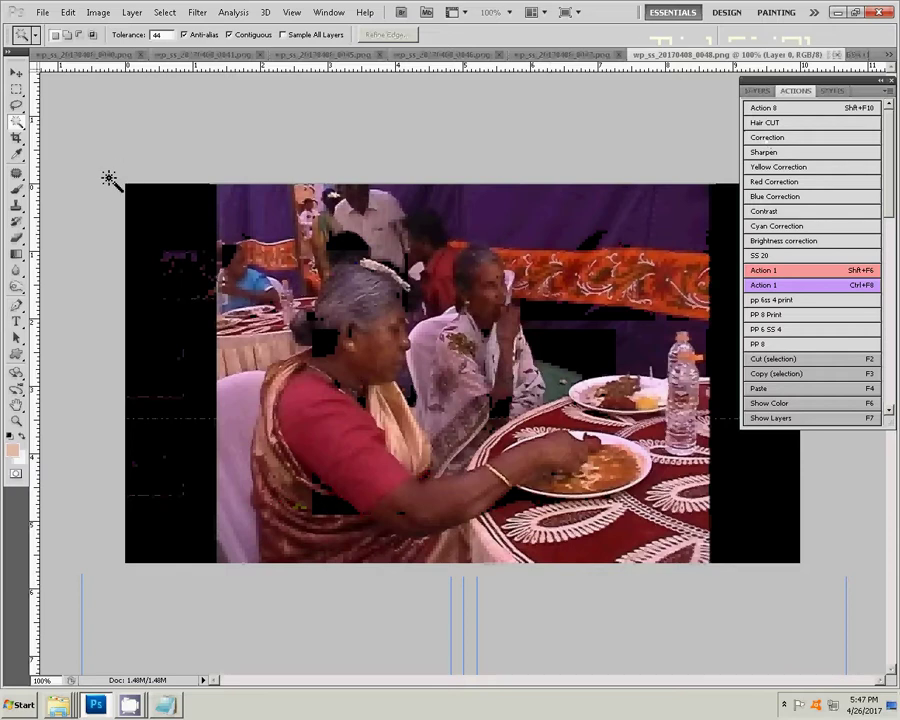
key("ctrl+a")
left_click(68, 12)
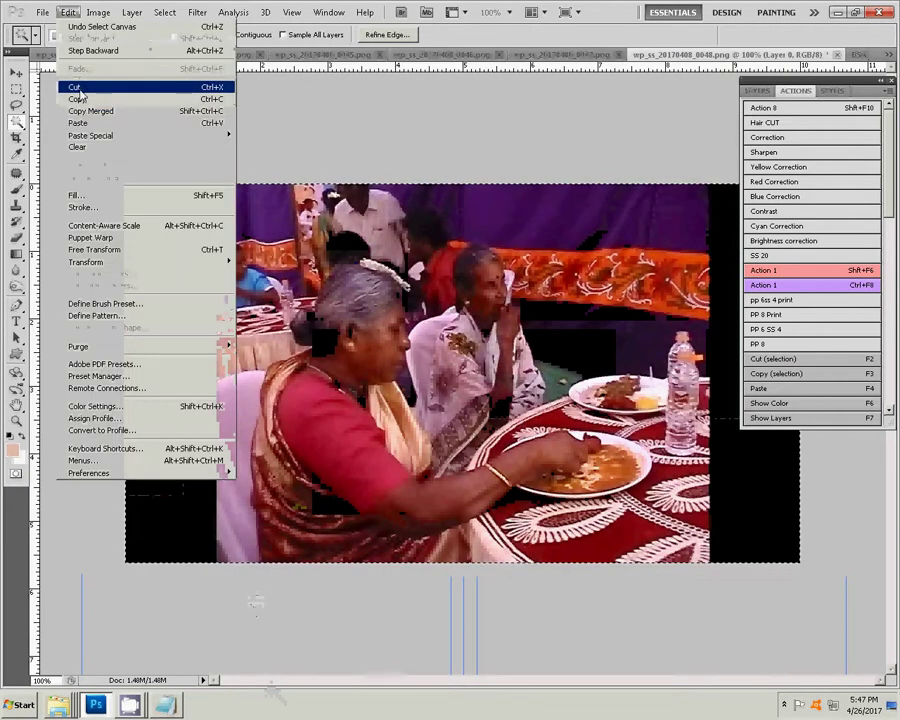
left_click(76, 86)
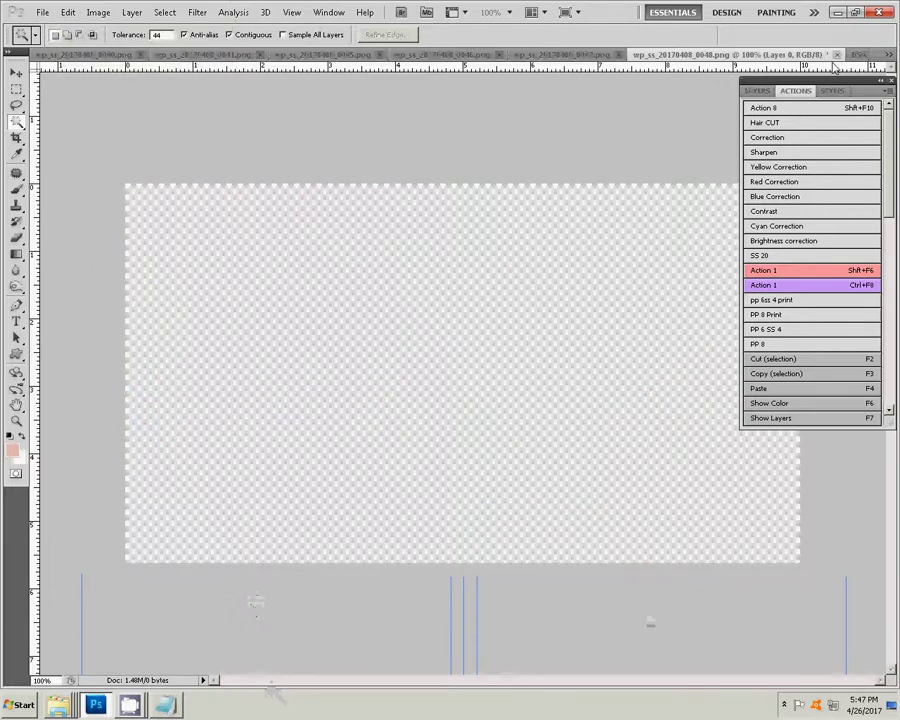
key("ctrl+w")
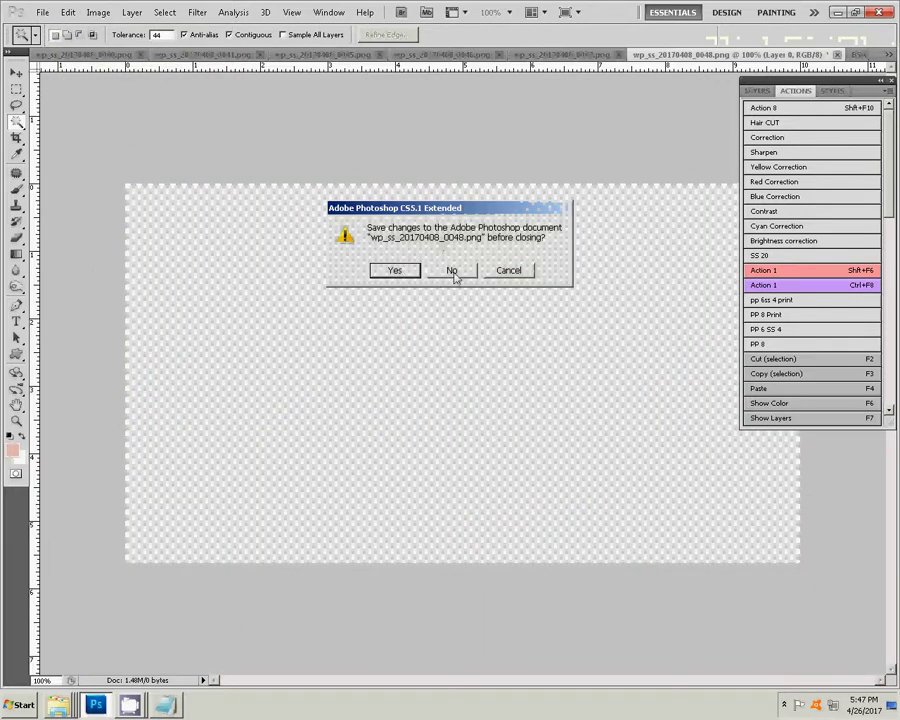
left_click(453, 270)
left_click(16, 73)
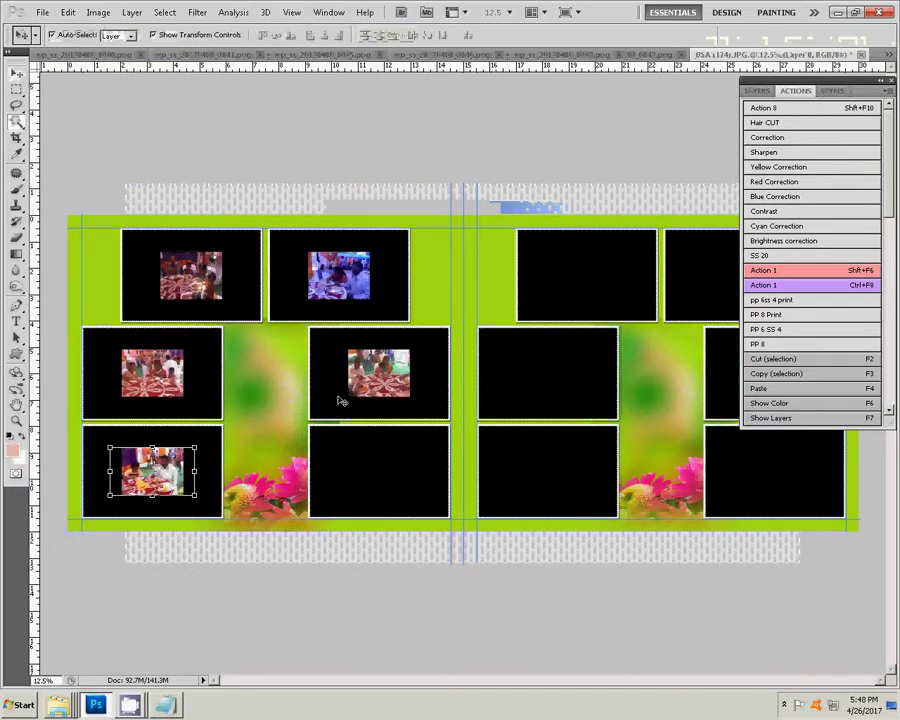
Magic Wand the left page's bottom-middle frame and Paste Into it with the 0048 photo.
left_click(361, 466)
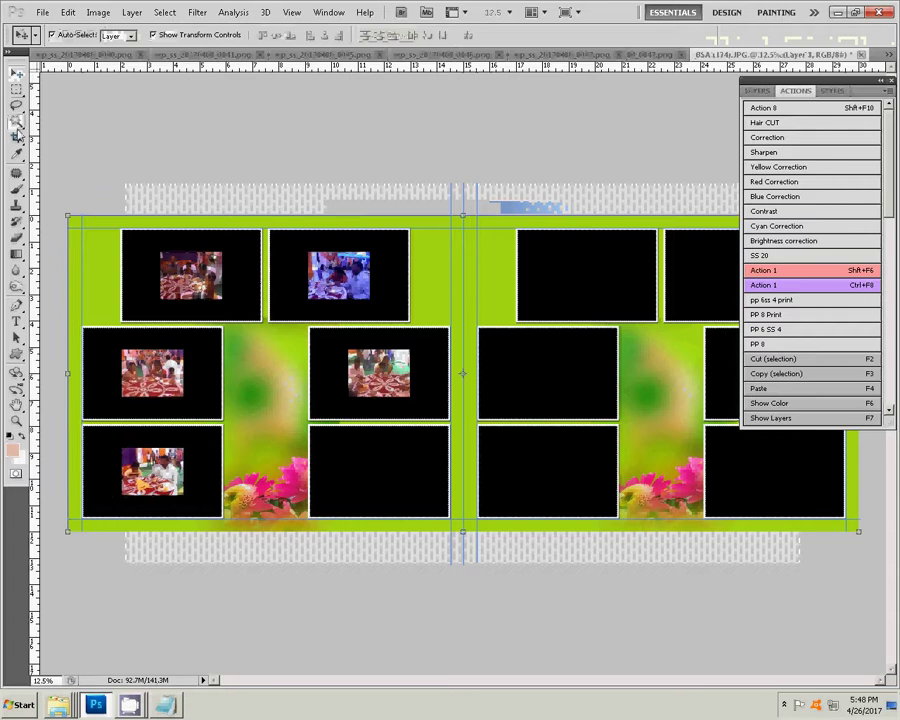
left_click(17, 124)
left_click(409, 478)
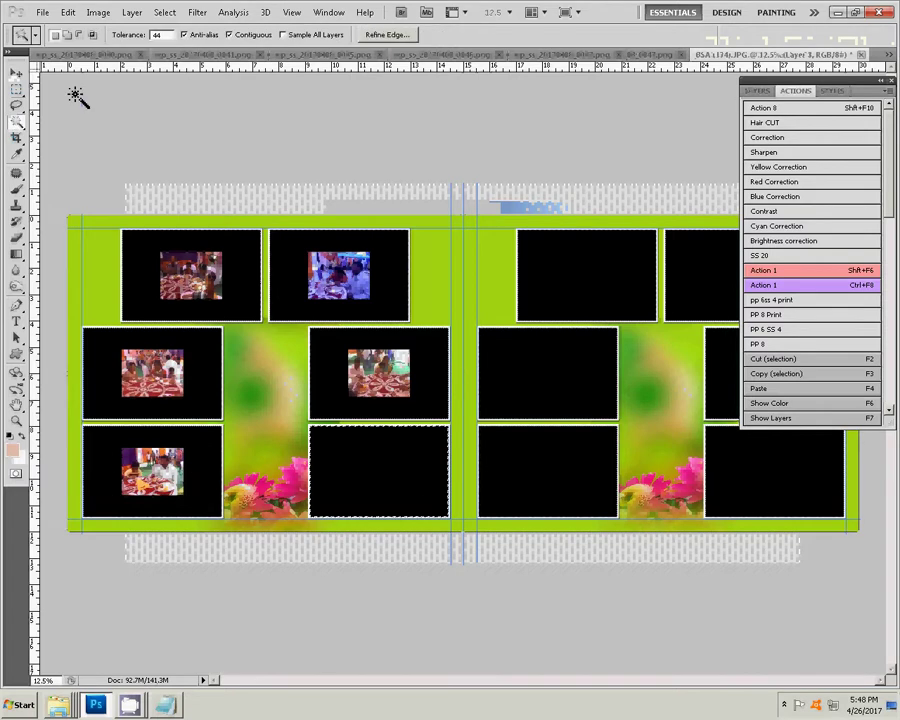
left_click(68, 12)
mouse_move(92, 135)
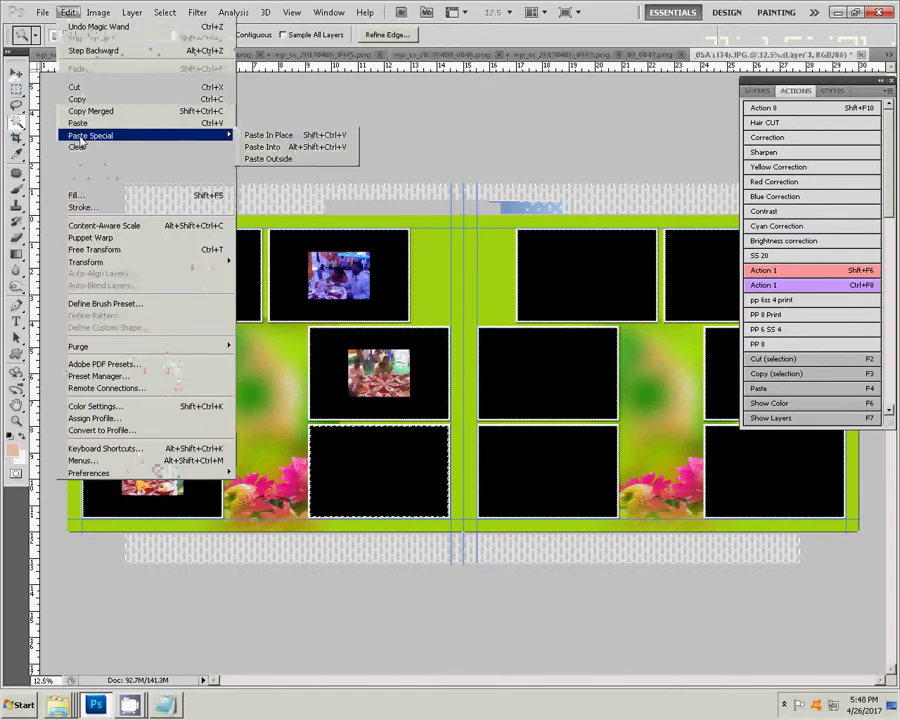
left_click(272, 147)
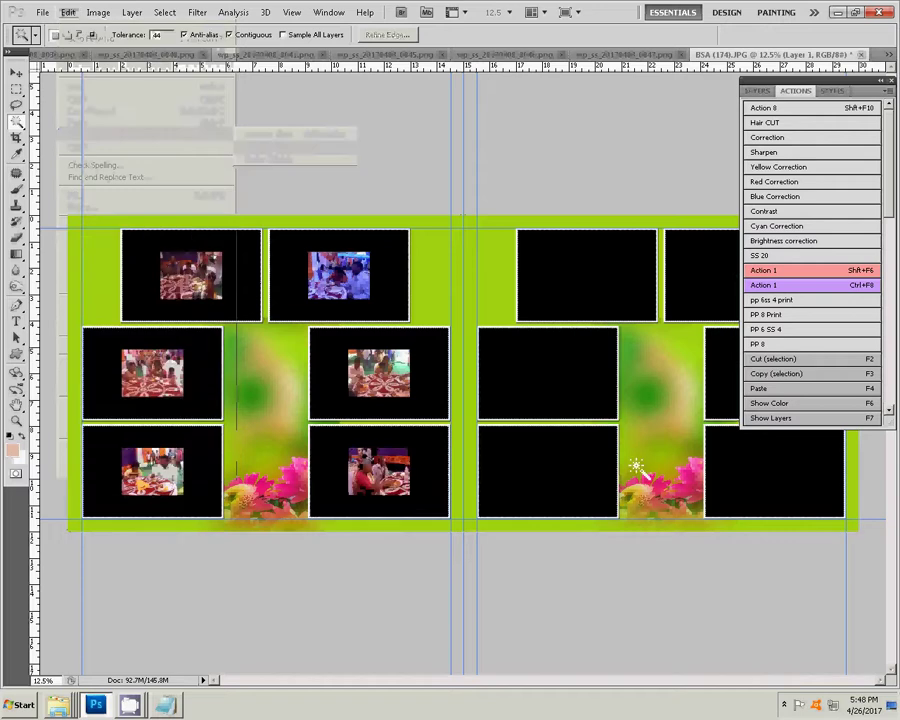
left_click(16, 74)
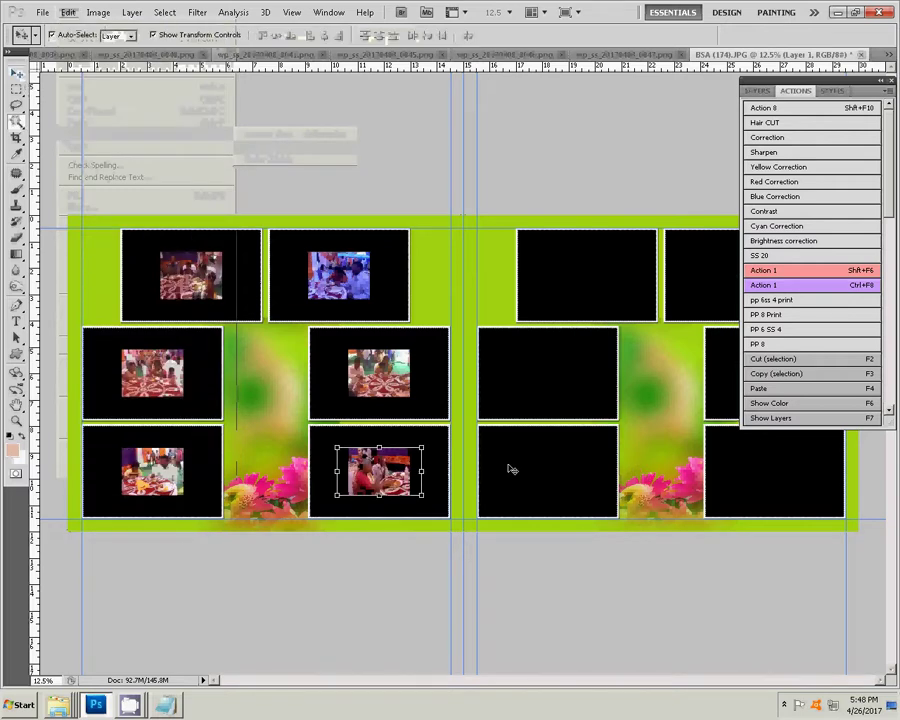
Select the right page's bottom frame, Paste Into it, then undo that paste.
left_click(16, 118)
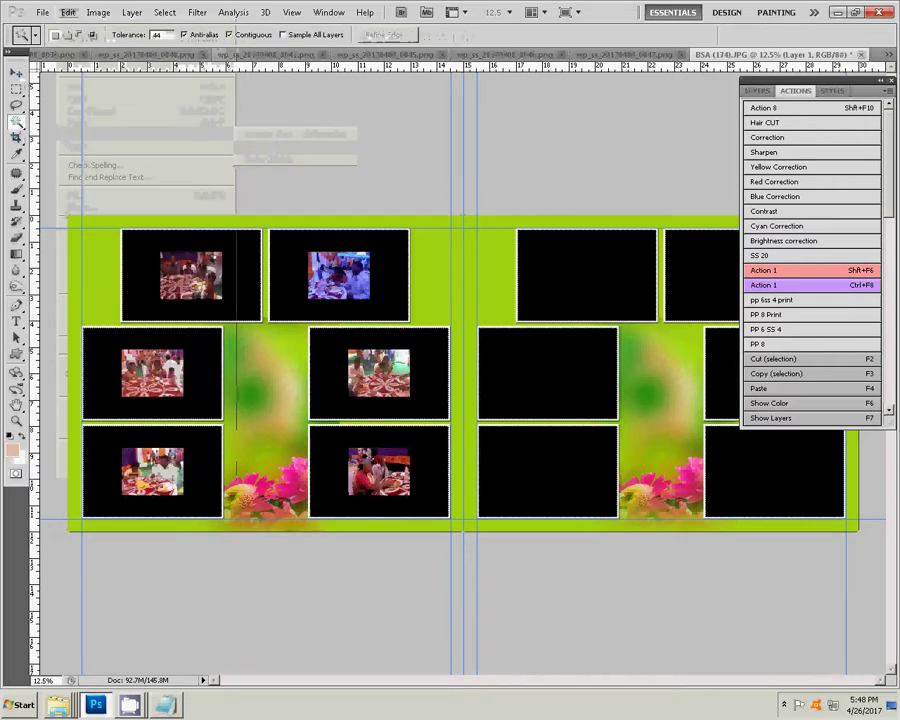
left_click(564, 474)
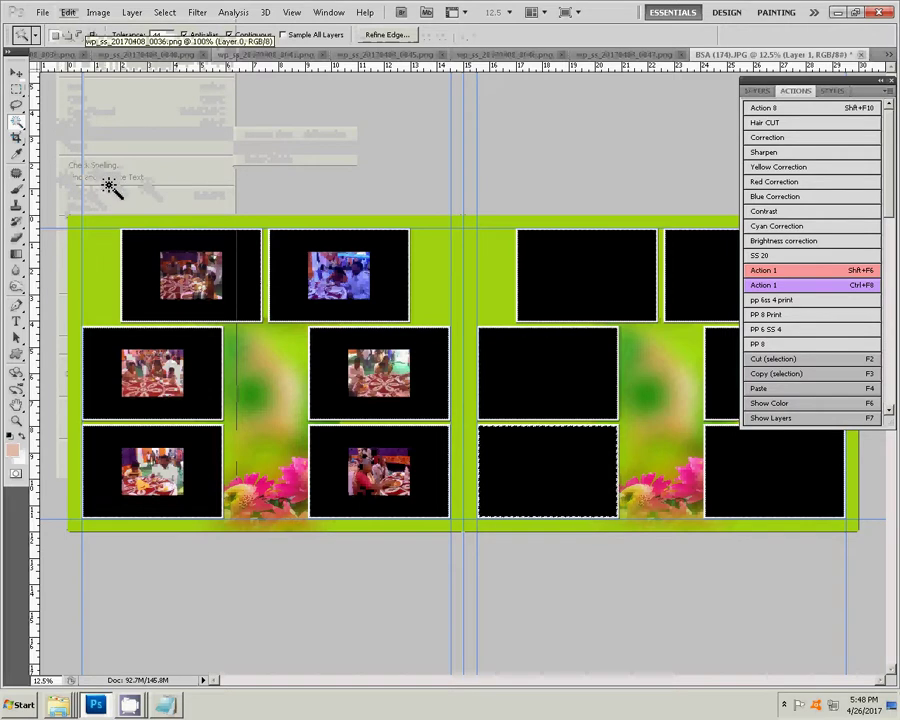
key("Escape")
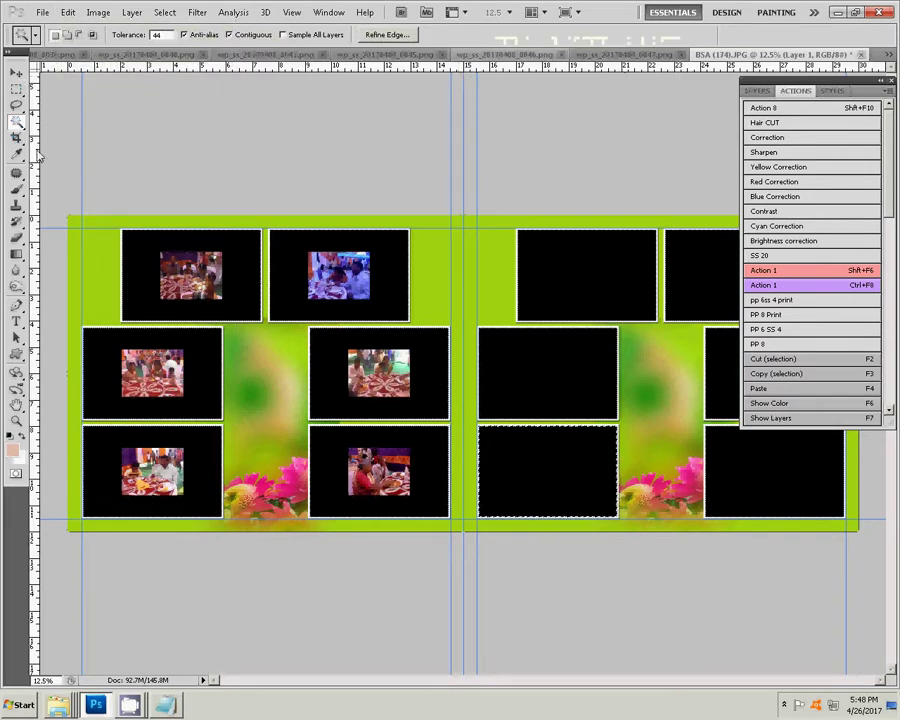
left_click(67, 12)
mouse_move(91, 135)
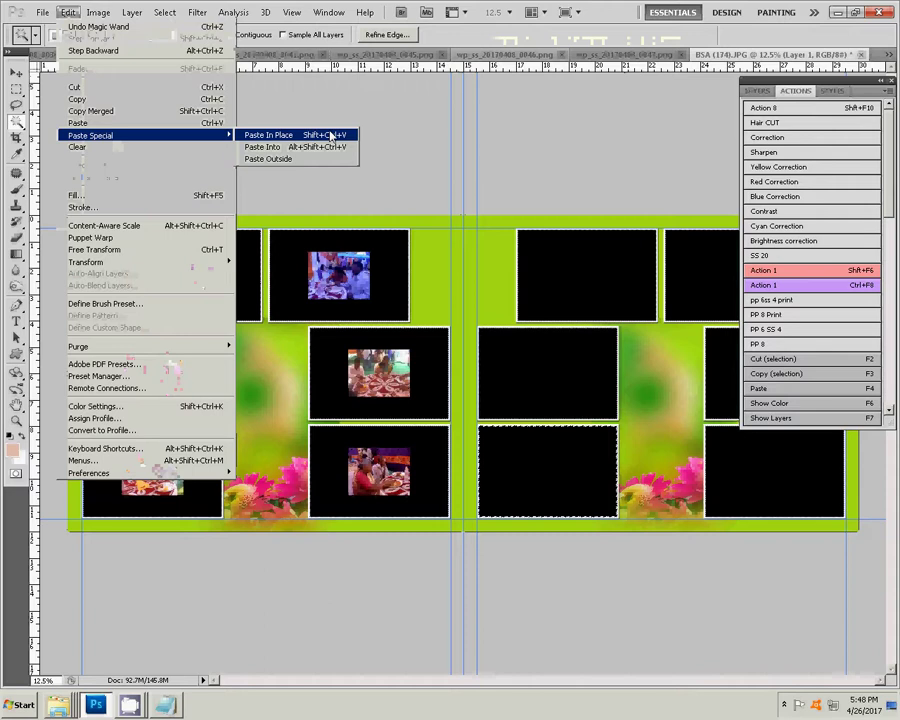
left_click(303, 150)
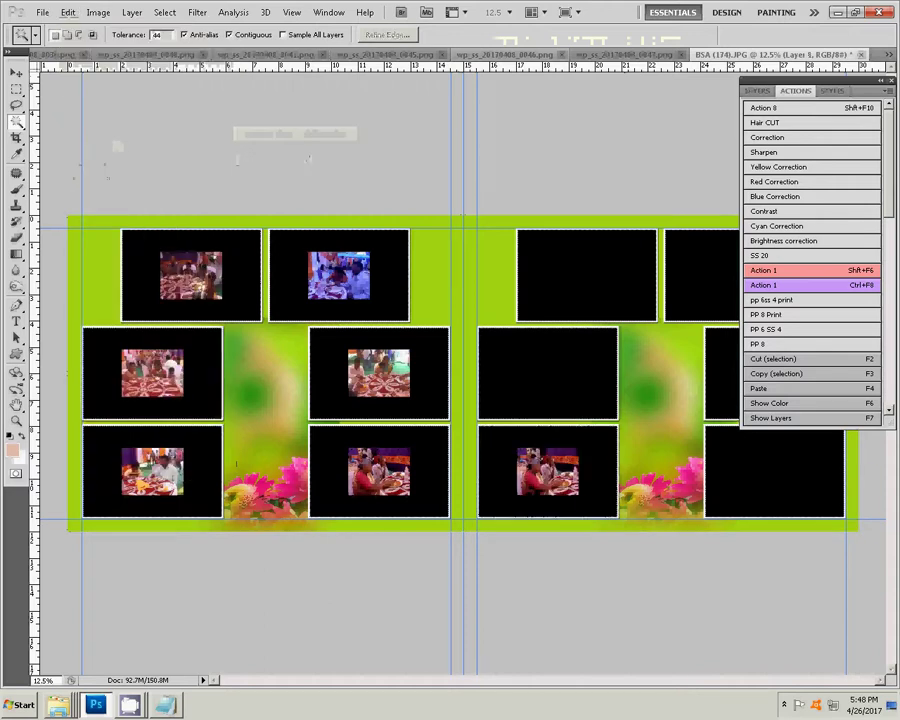
key("ctrl+z")
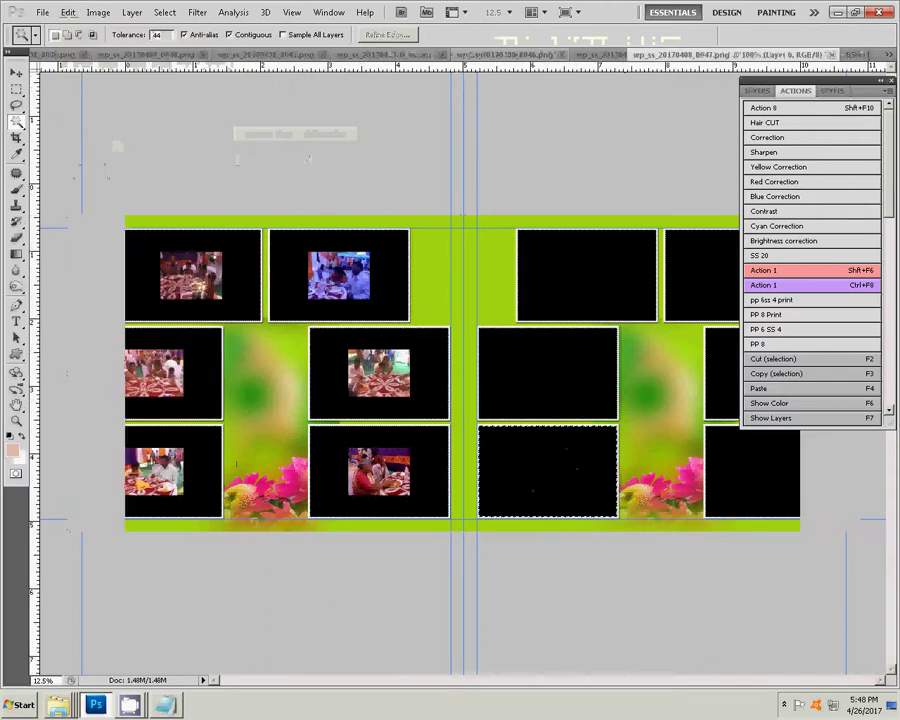
Cut the whole wp_ss_20170408_0047.png photo and close it without saving.
key("ctrl+shift+Tab")
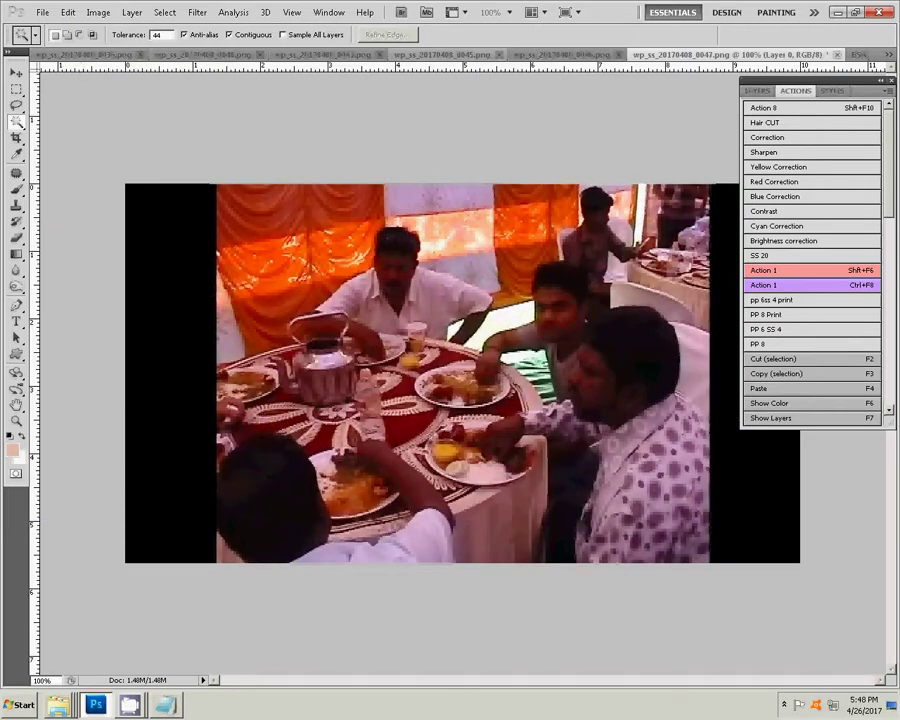
key("shift+F6")
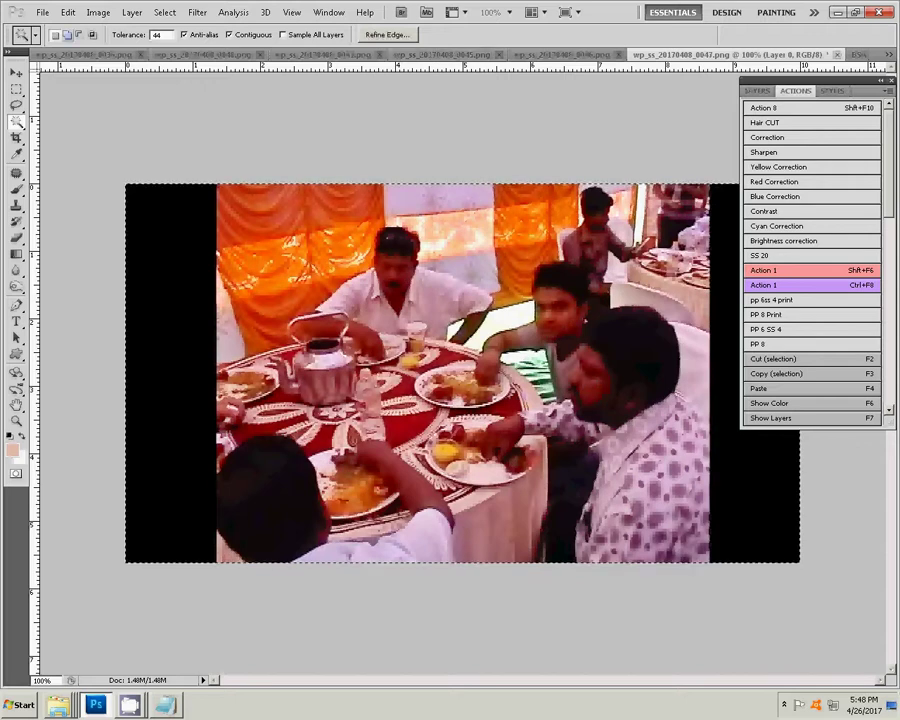
key("alt+e")
key("Down")
key("Down")
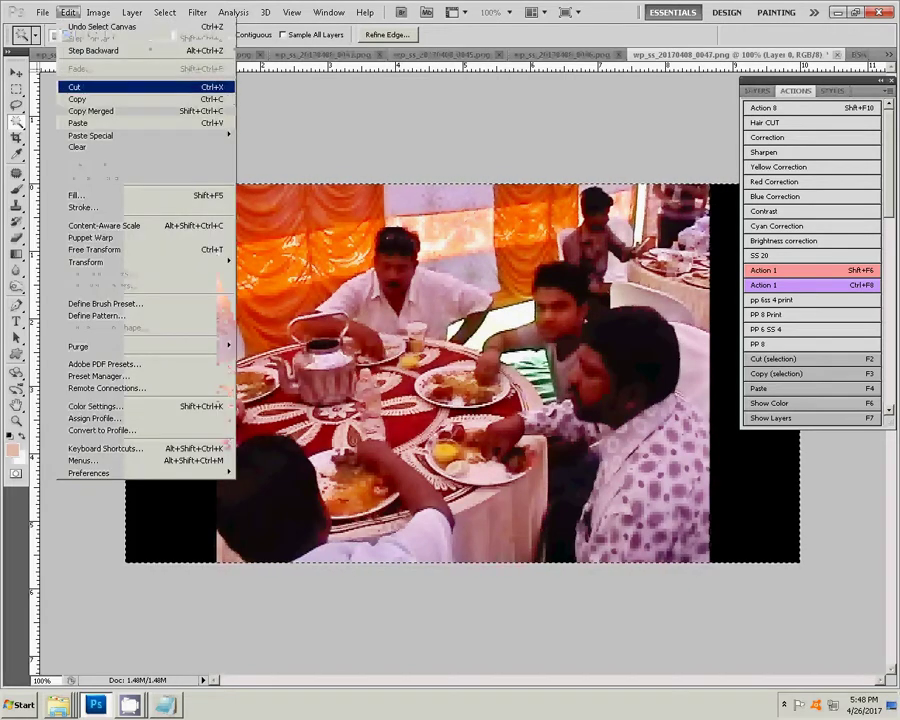
key("Down")
key("Down")
key("Escape")
key("Delete")
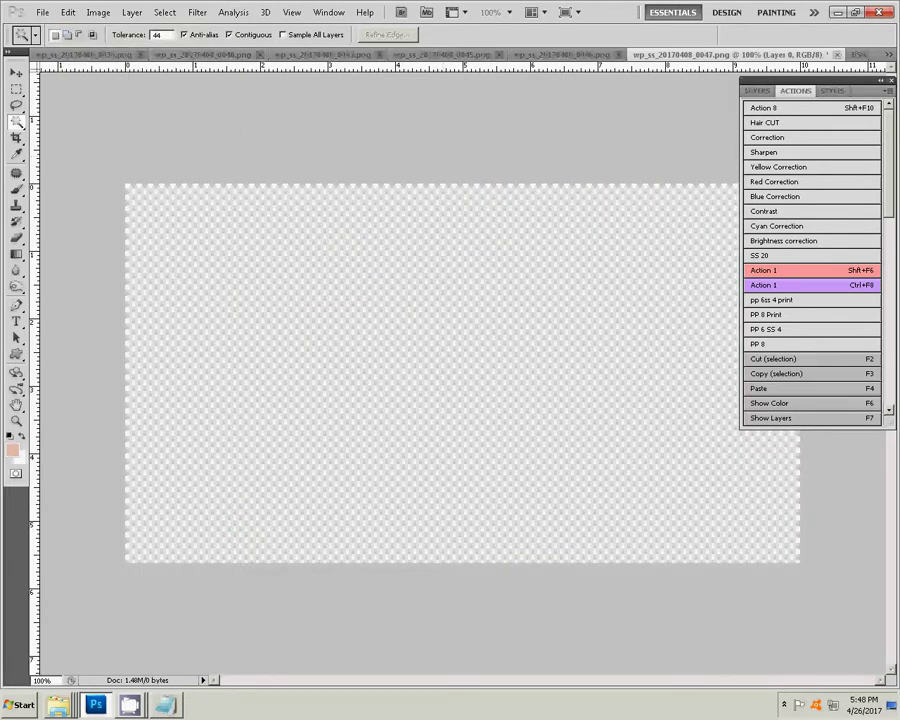
key("ctrl+w")
key("n")
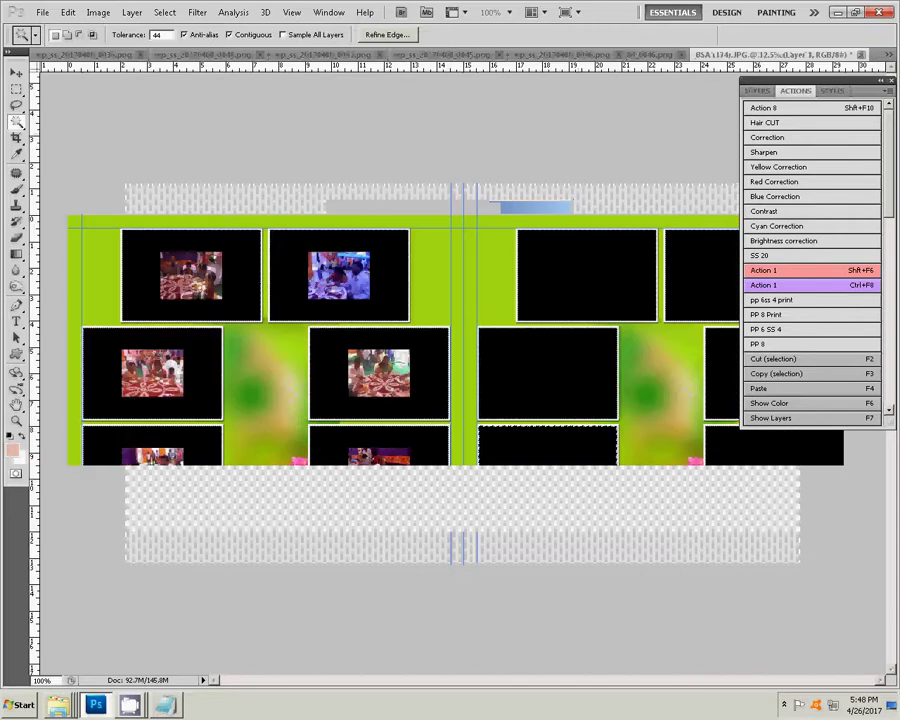
Paste Into the right page's bottom-left frame with the 0047 photo, then deselect.
key("v")
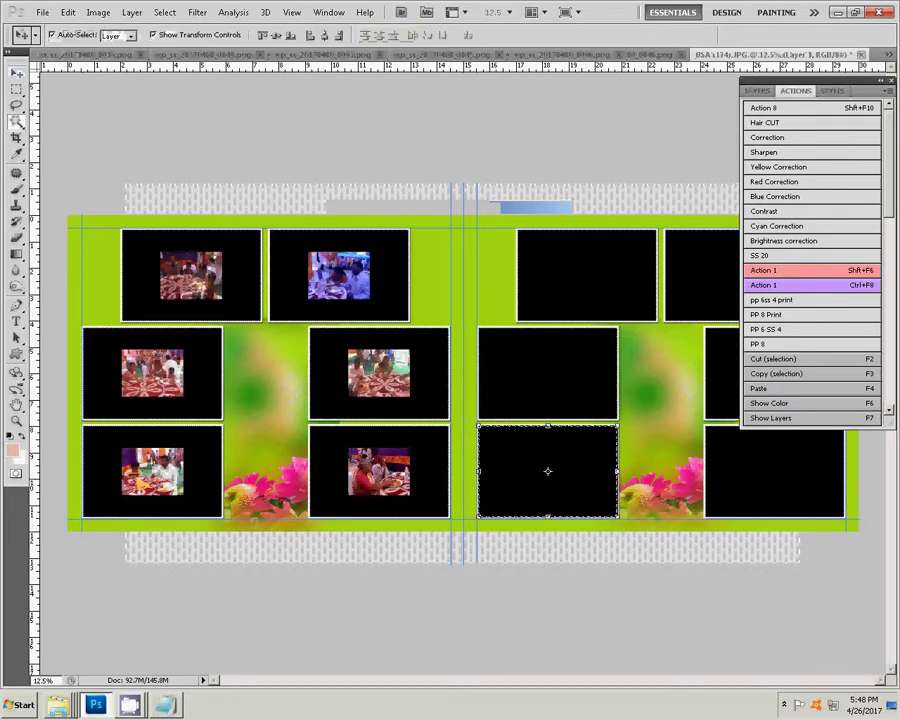
key("alt+e")
key("Up")
key("Right")
key("Down")
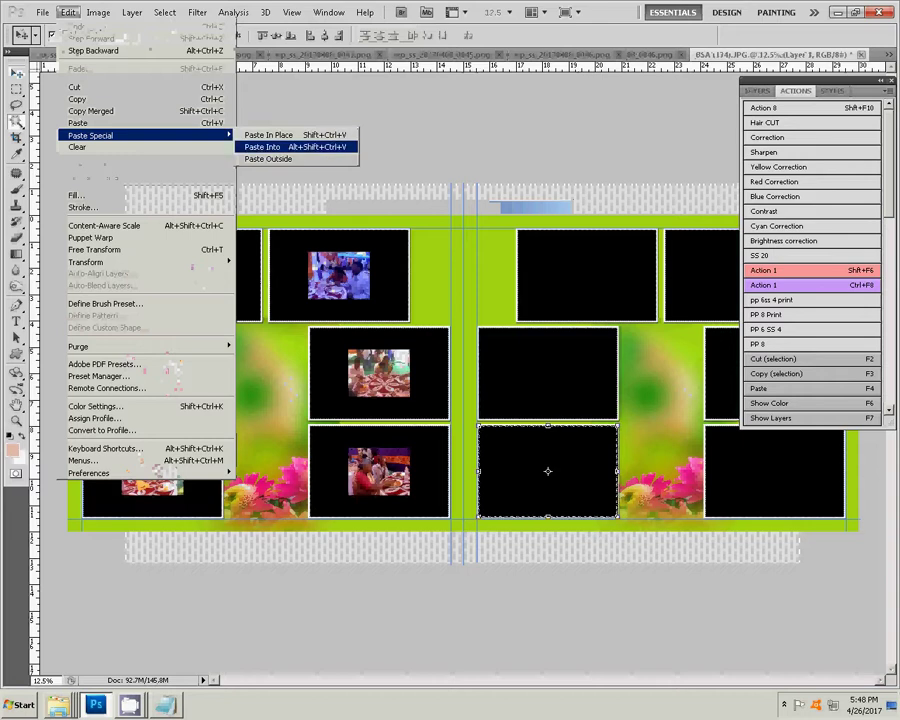
key("Return")
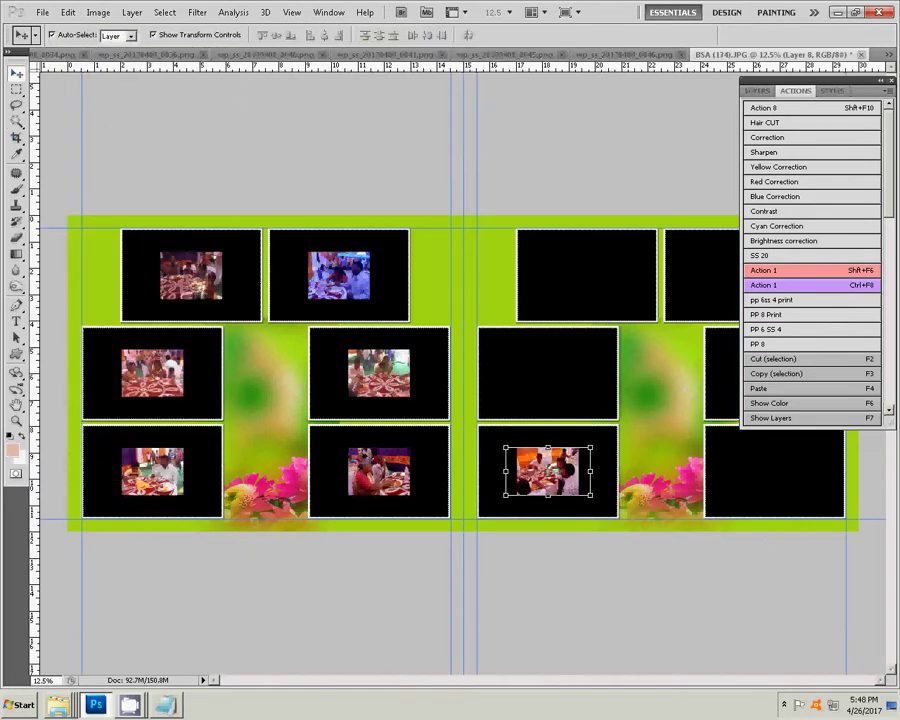
key("ctrl+d")
key("ctrl+shift+Tab")
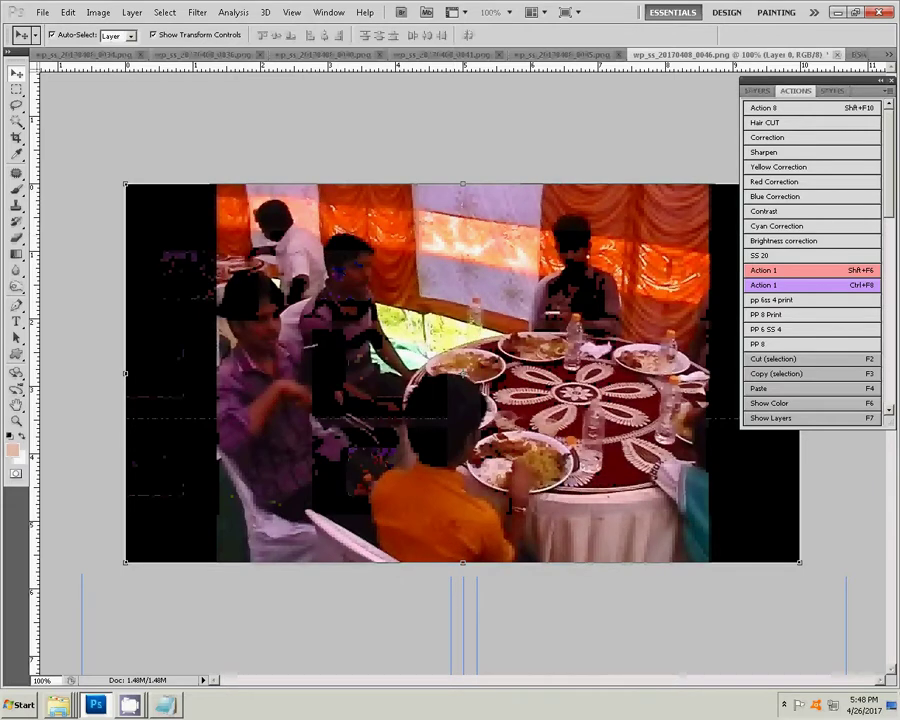
Close the spare 0046 and 0045 meal photos without saving.
key("l")
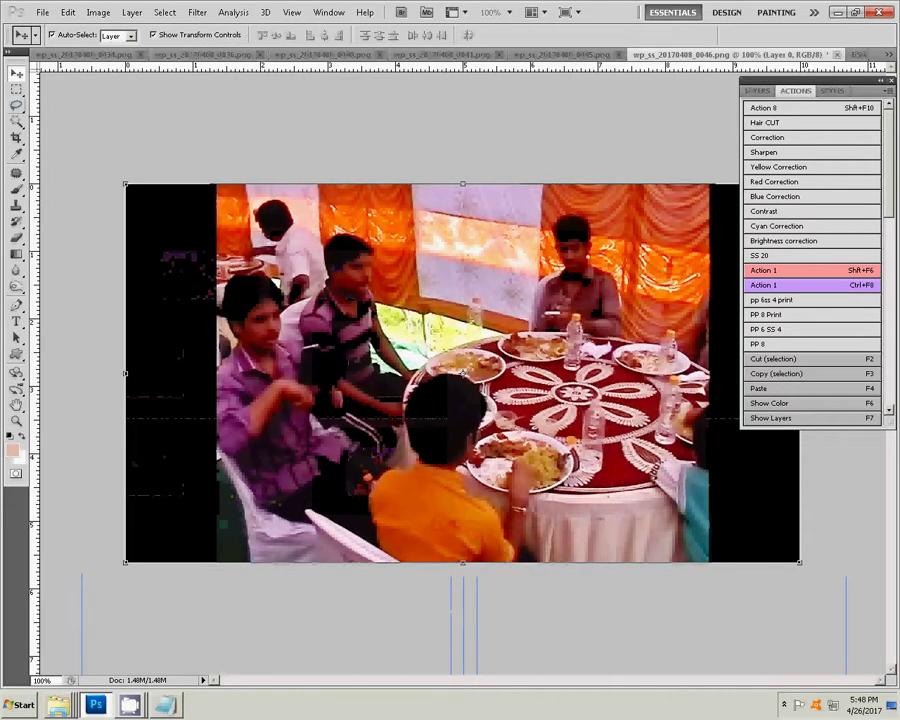
key("ctrl+w")
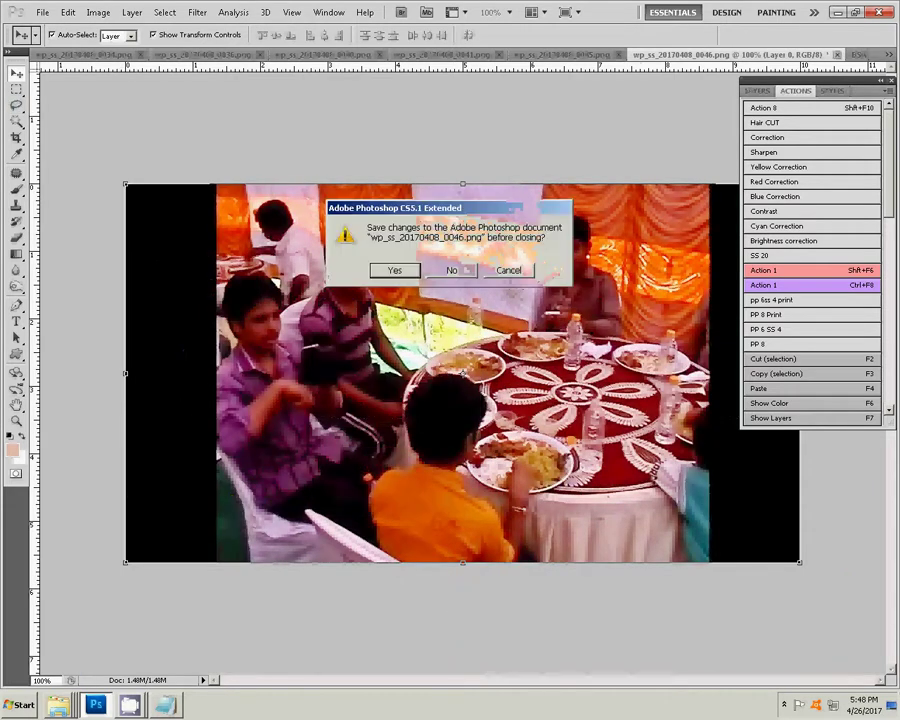
key("n")
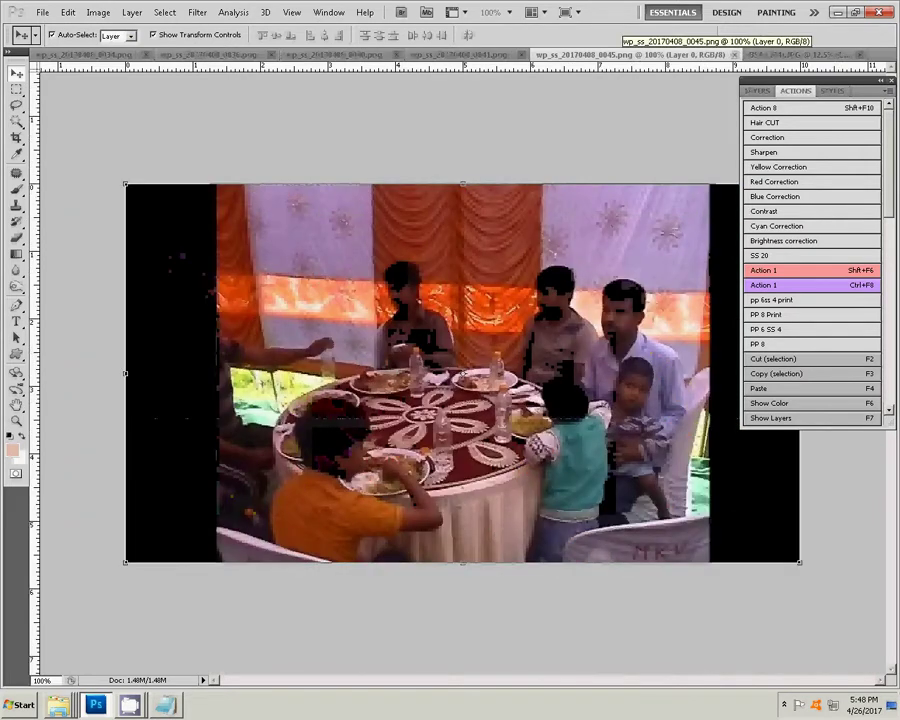
key("ctrl+w")
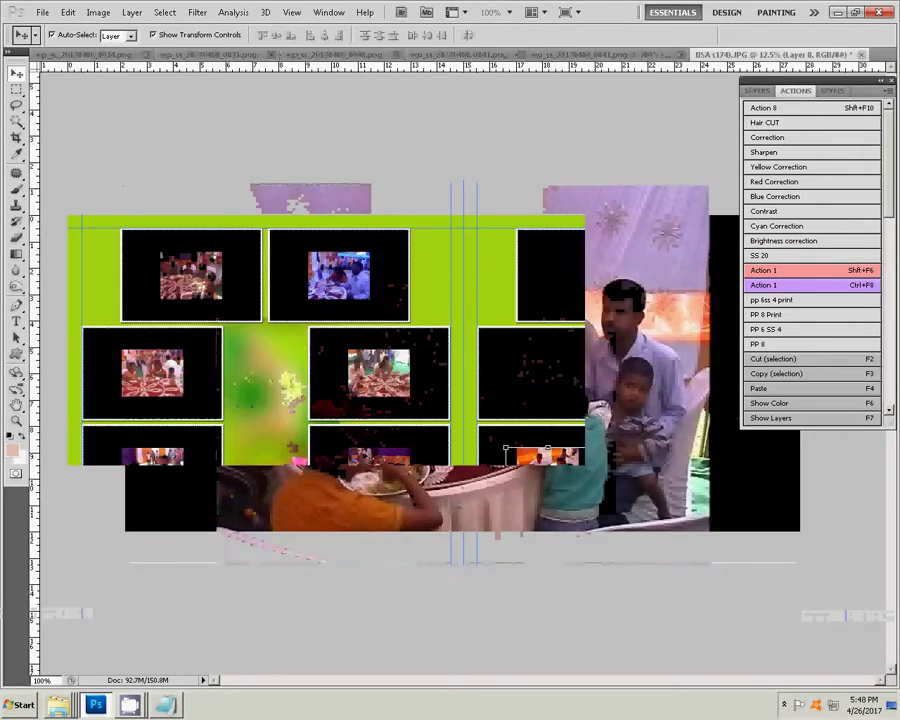
Cut the whole wp_ss_20170408_0041.png photo and close it without saving.
left_click(590, 54)
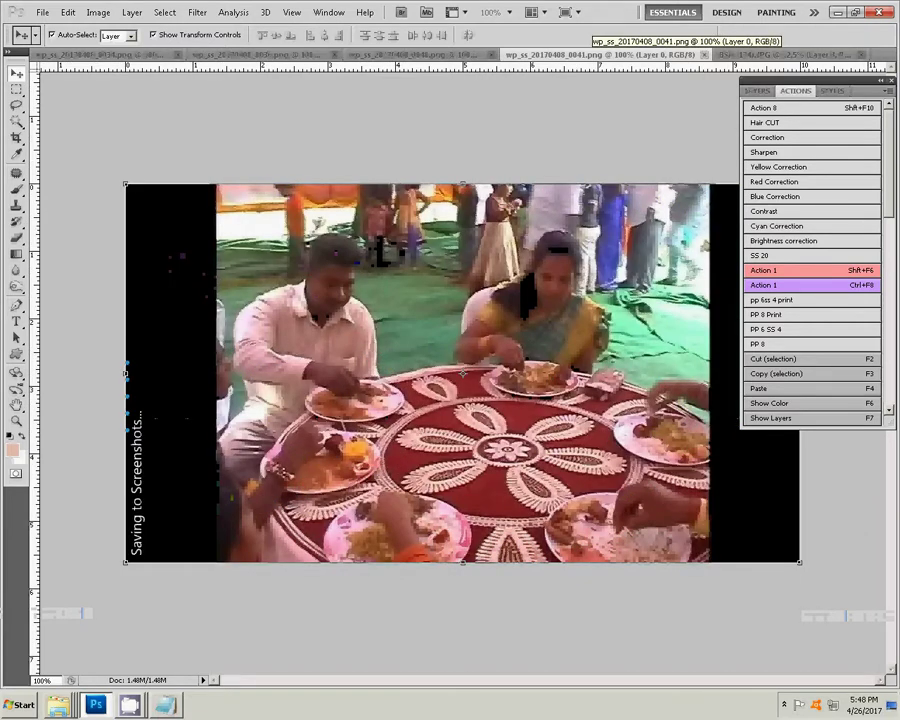
key("F4")
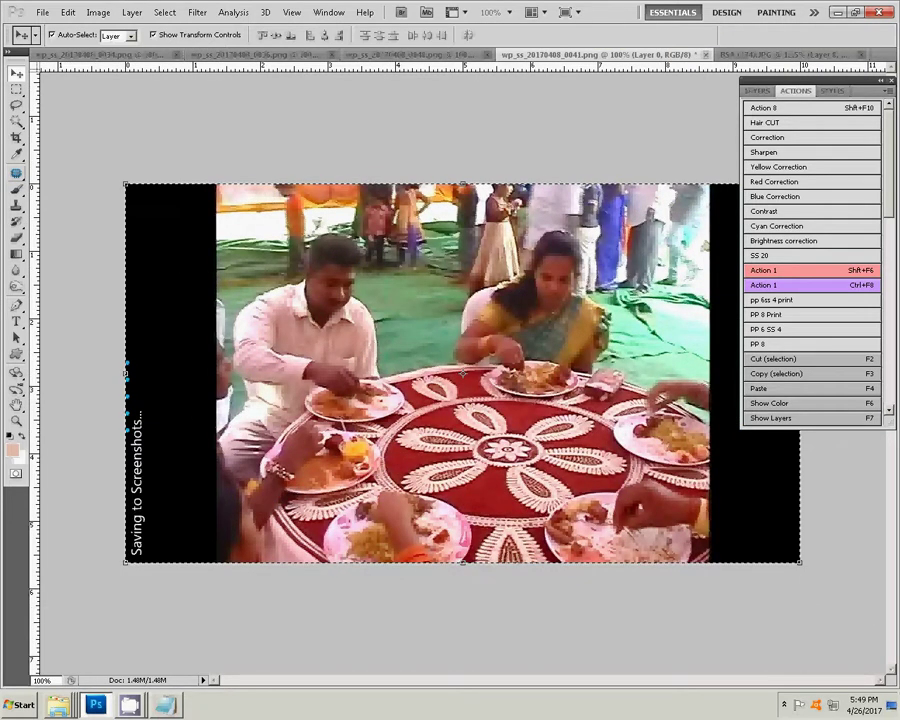
left_click(67, 12)
left_click(100, 86)
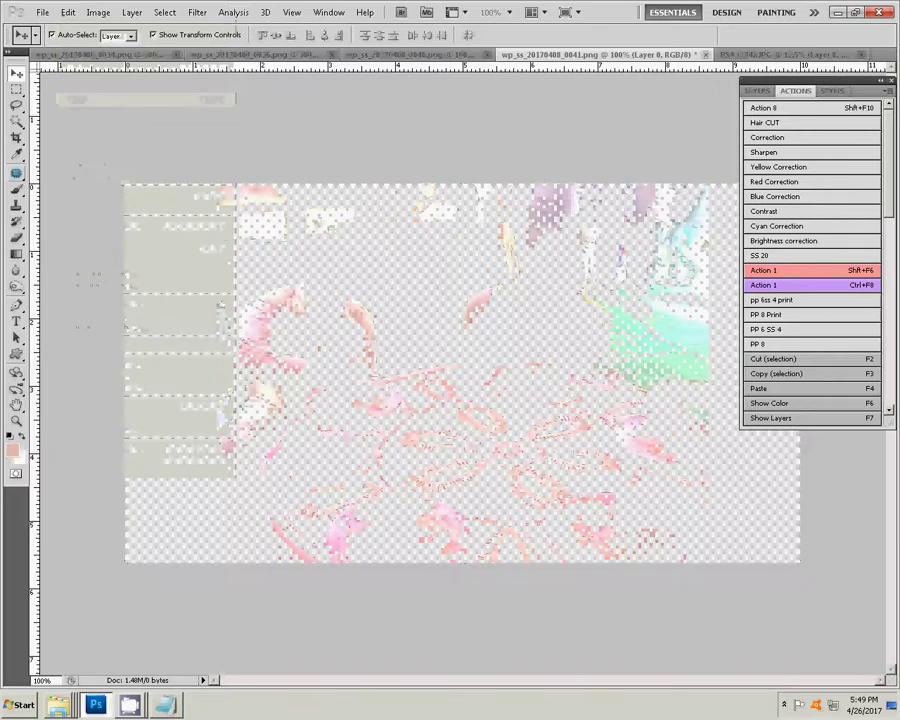
key("ctrl+w")
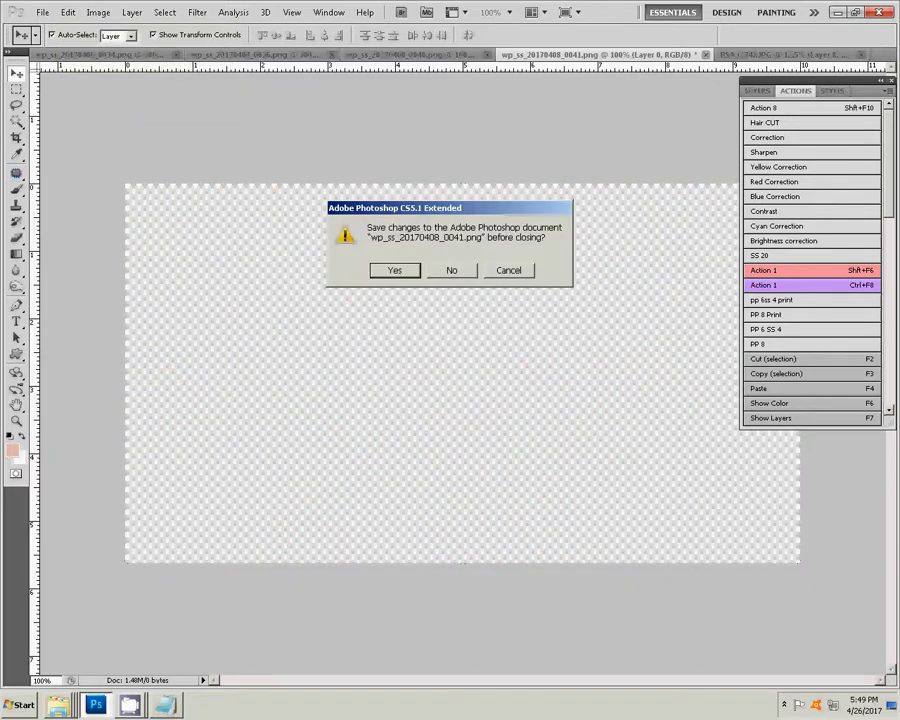
left_click(450, 267)
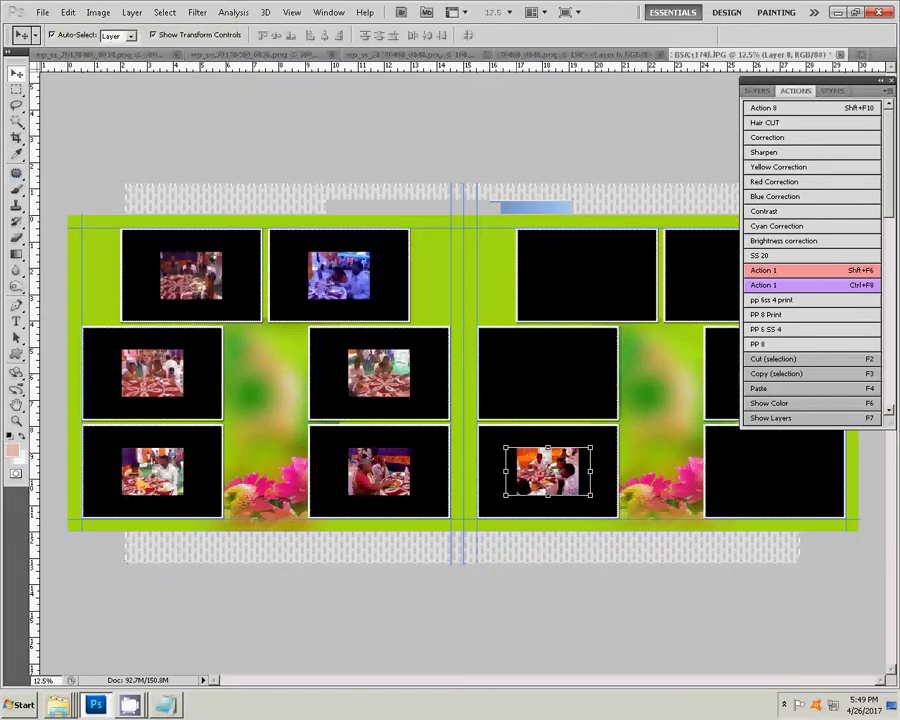
Merge the framed photo down and Magic Wand the right page's middle-left frame.
key("ctrl+e")
key("w")
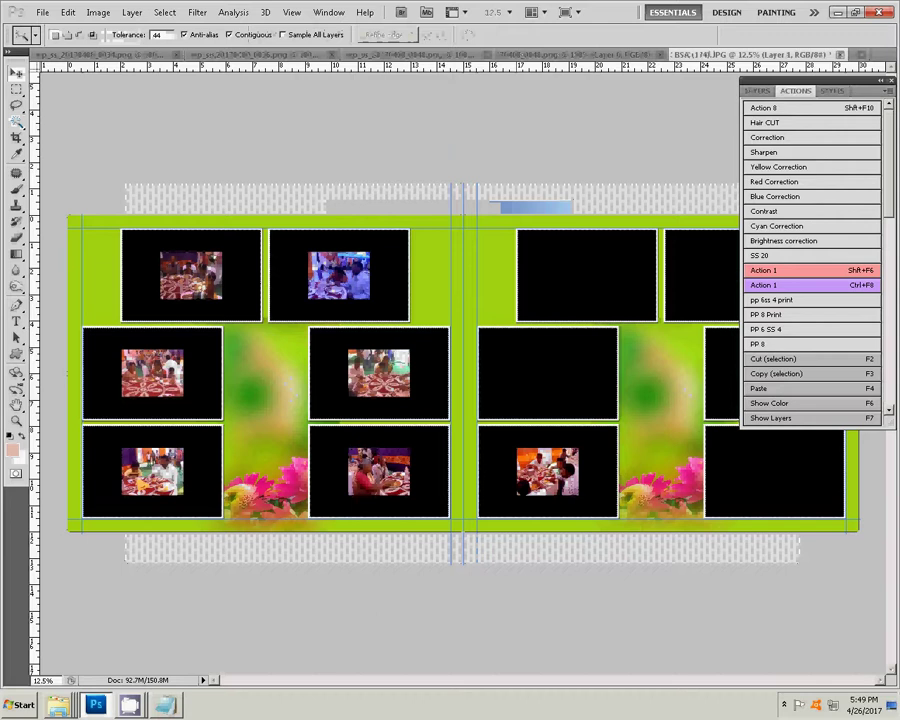
left_click(547, 373)
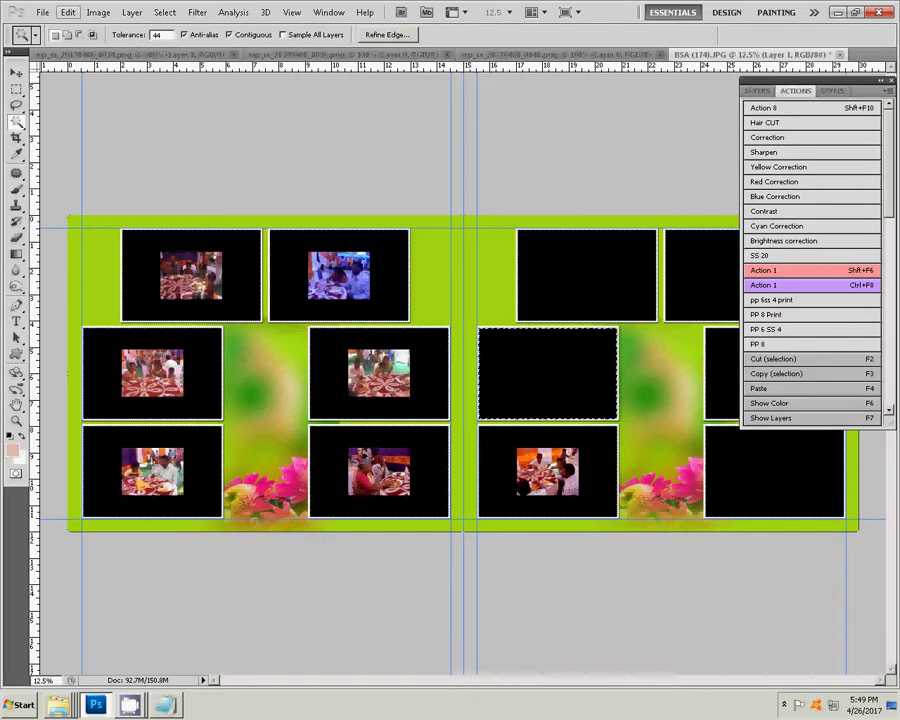
Paste Into the selected middle-left frame with the 0041 photo, then cycle the document tabs.
left_click(67, 12)
mouse_move(92, 135)
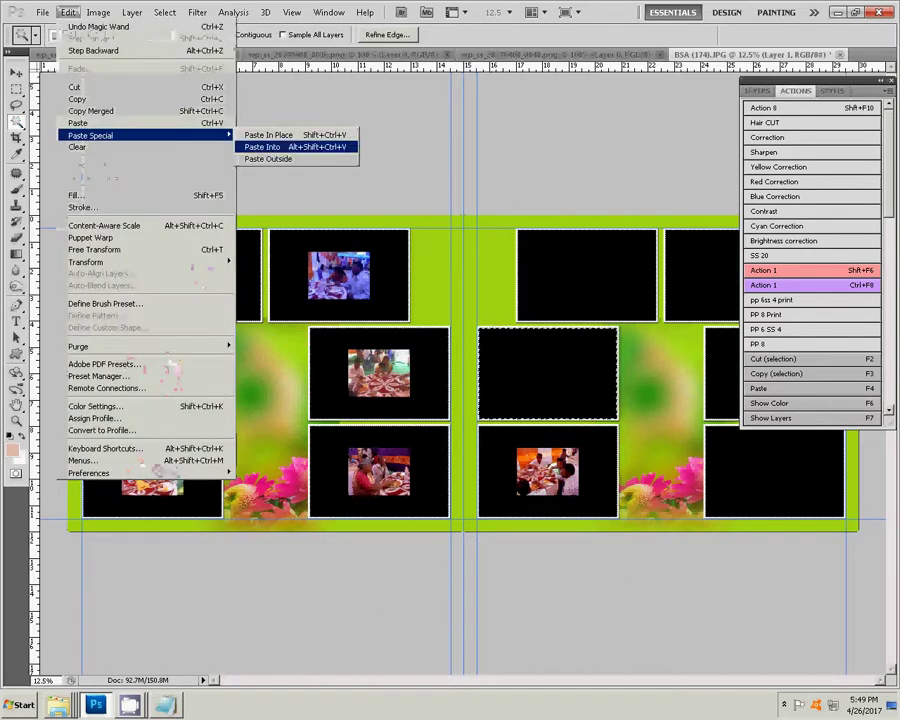
left_click(265, 147)
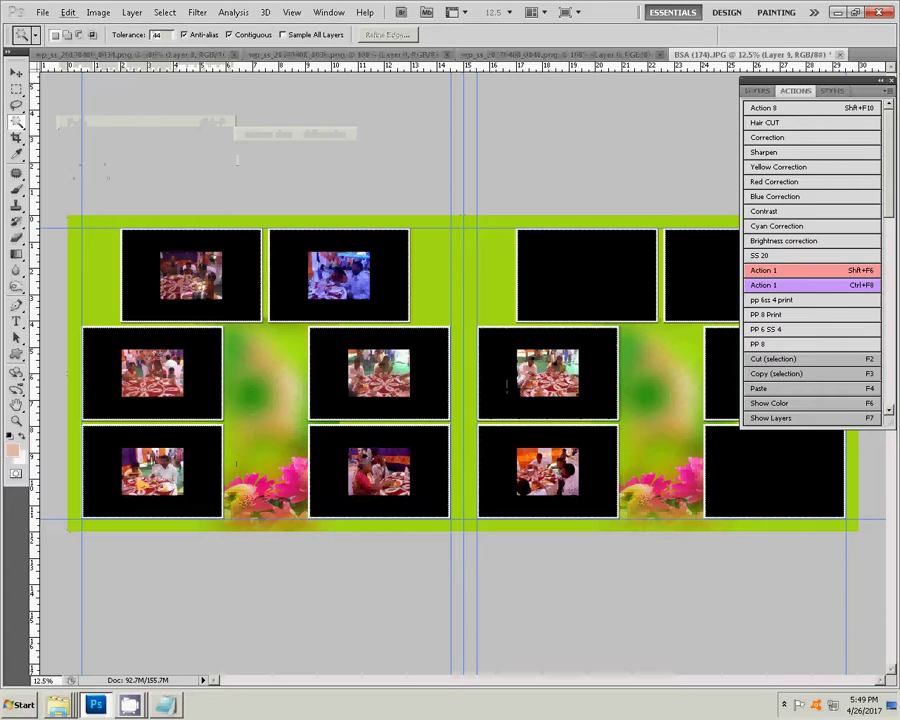
key("ctrl+Tab")
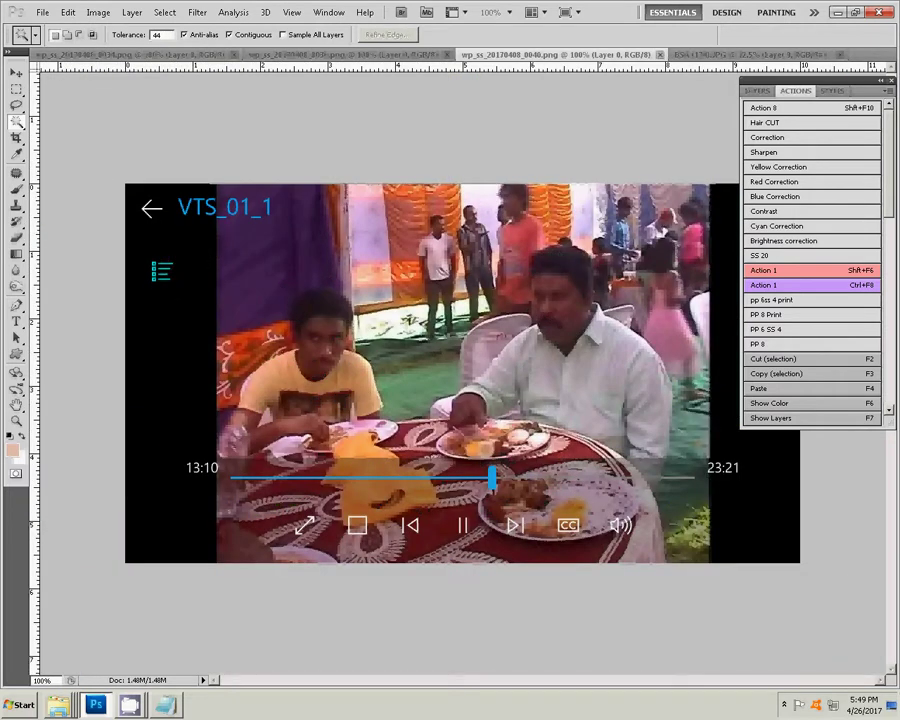
key("ctrl+Tab")
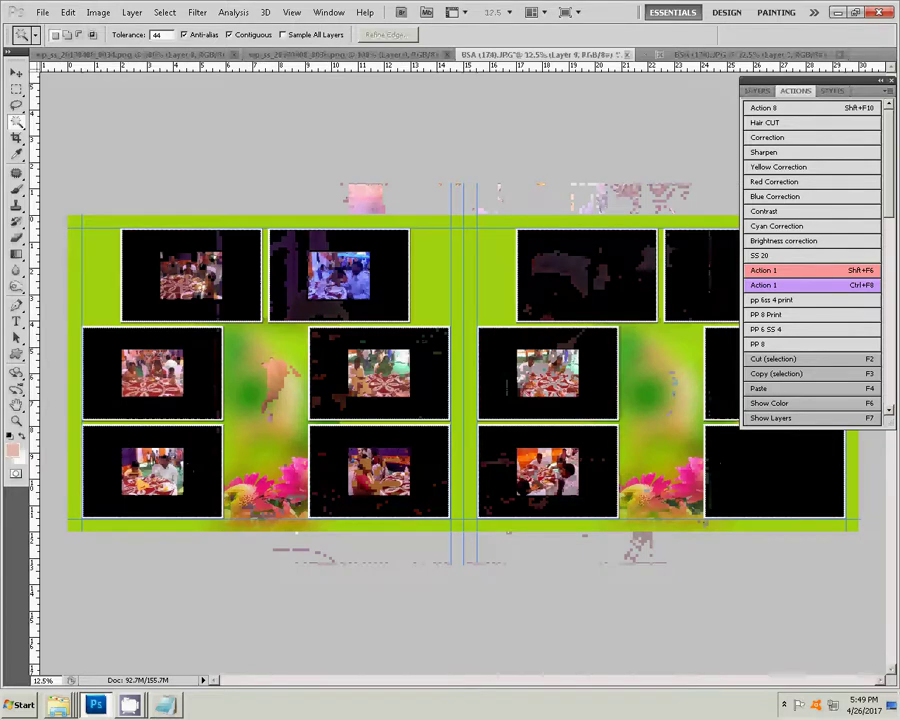
Close the wp_ss_20170408_0036 and wp_ss_20170408_0034 photo documents.
left_click(428, 54)
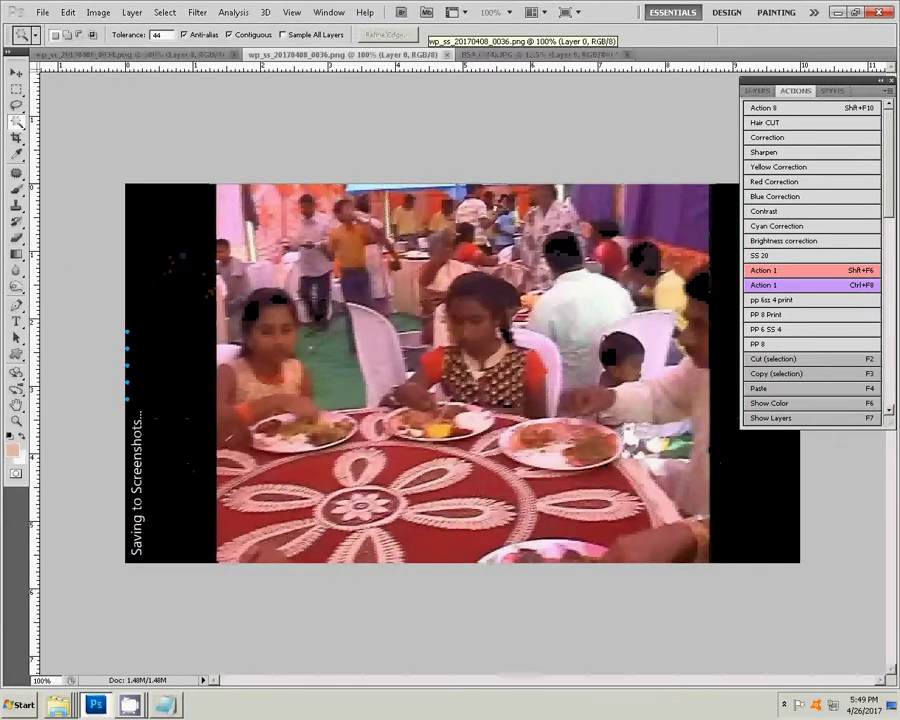
left_click(441, 54)
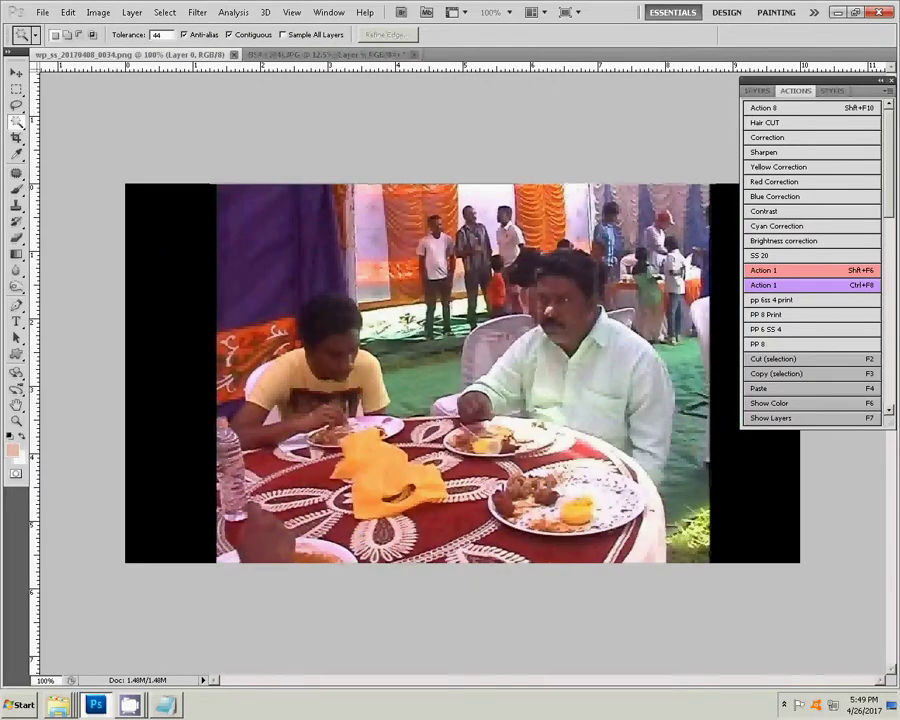
key("ctrl+w")
right_click(57, 705)
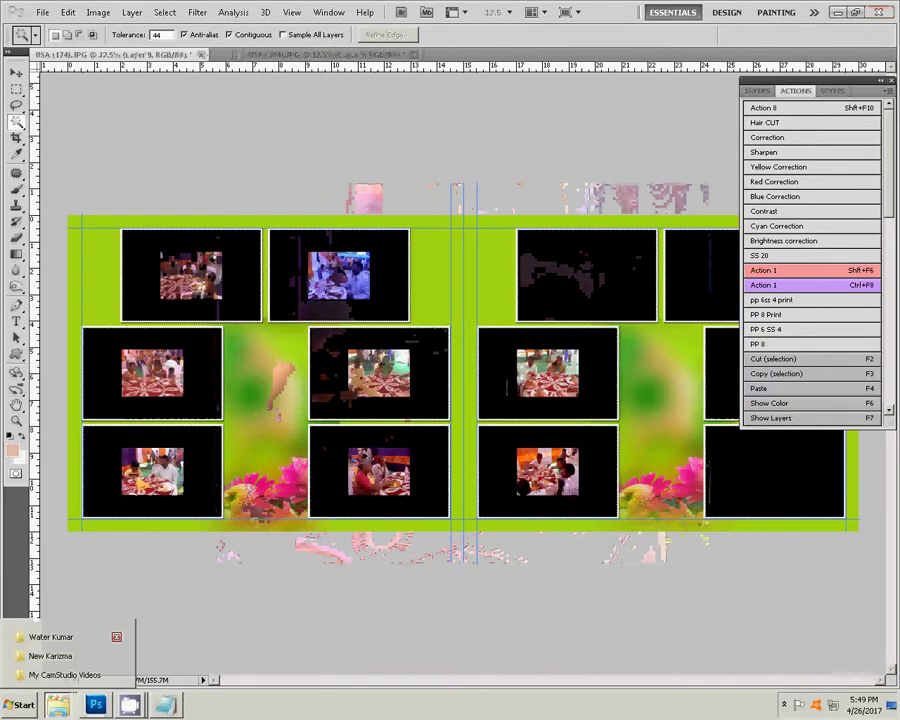
Delete the 14 earlier meal screenshots from the Water Kumar folder to the Recycle Bin.
left_click(65, 632)
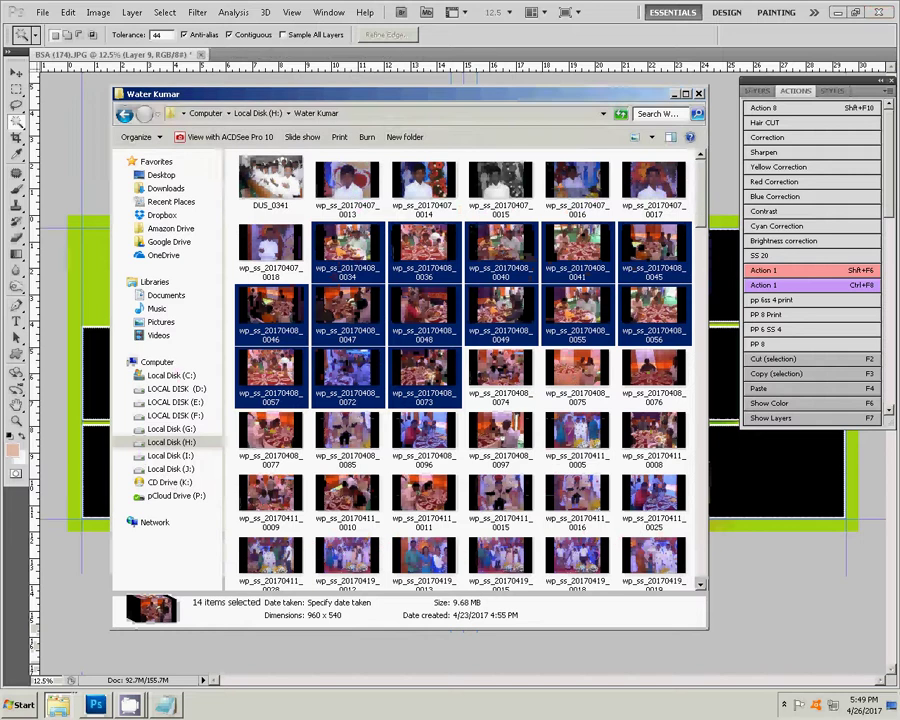
key("Delete")
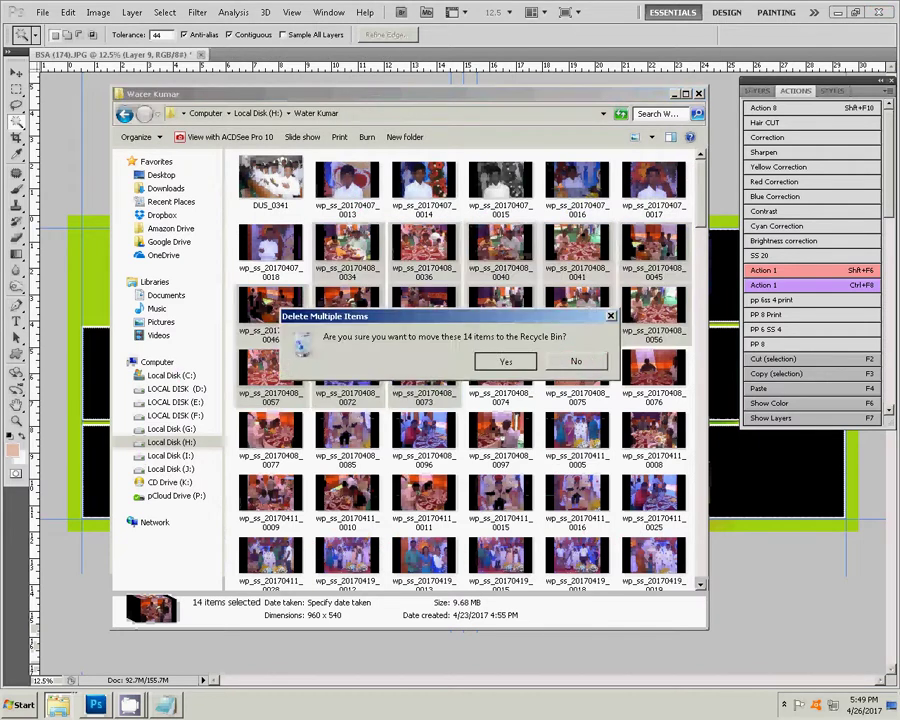
key("Return")
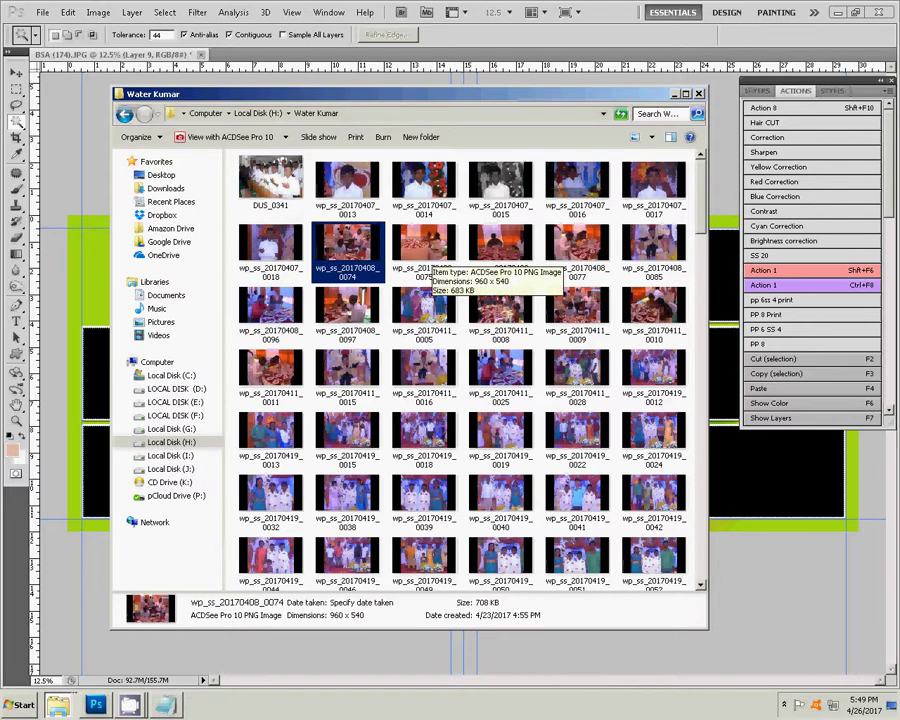
Open photos wp_ss_20170408_0074 through 0077 together in Photoshop.
left_click(424, 248, "ctrl")
left_click(500, 248, "ctrl")
left_click(577, 248, "ctrl")
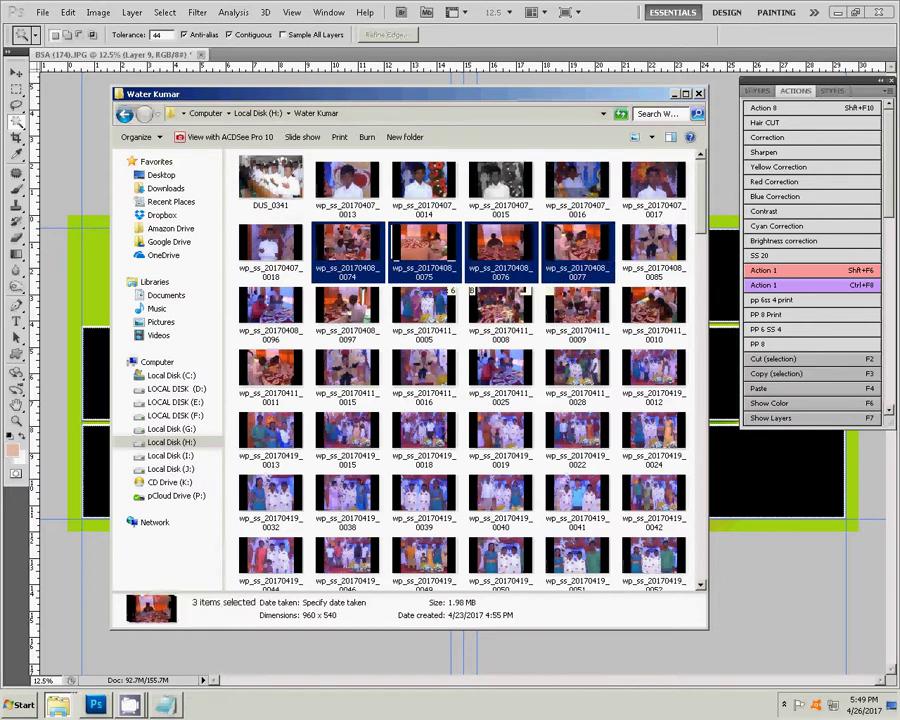
left_click(577, 248, "ctrl")
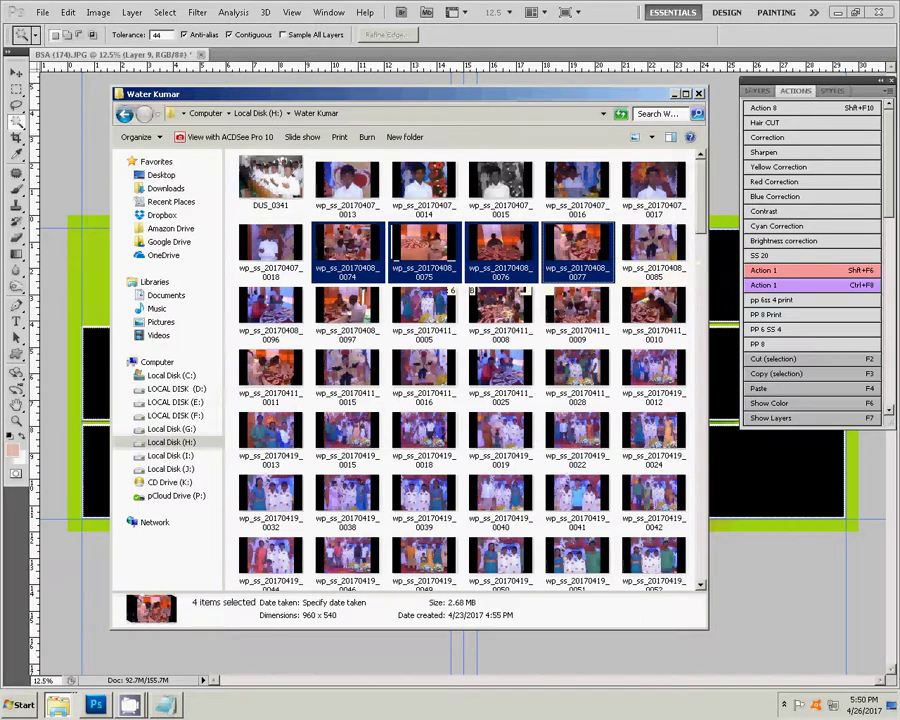
key("Return")
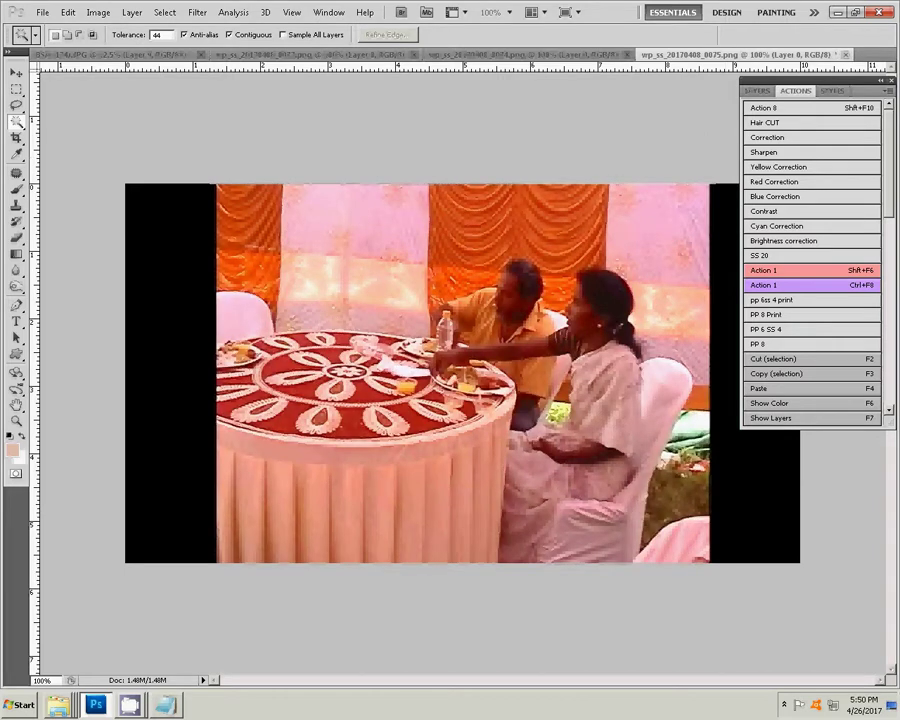
Cut the whole 0075 photo to the clipboard and close it without saving.
key("ctrl+a")
left_click(68, 12)
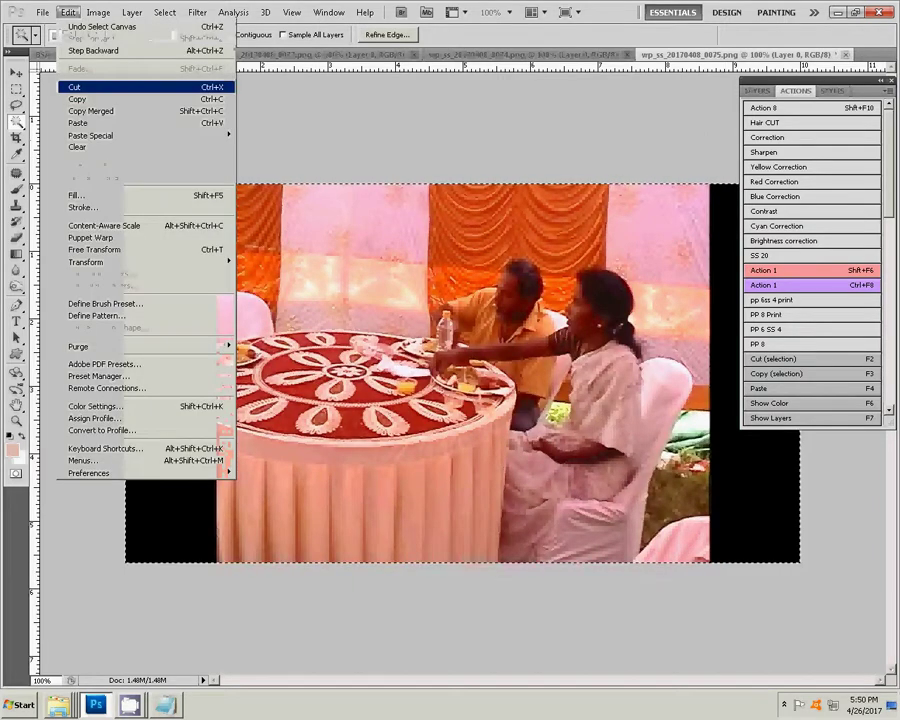
left_click(74, 87)
key("ctrl+w")
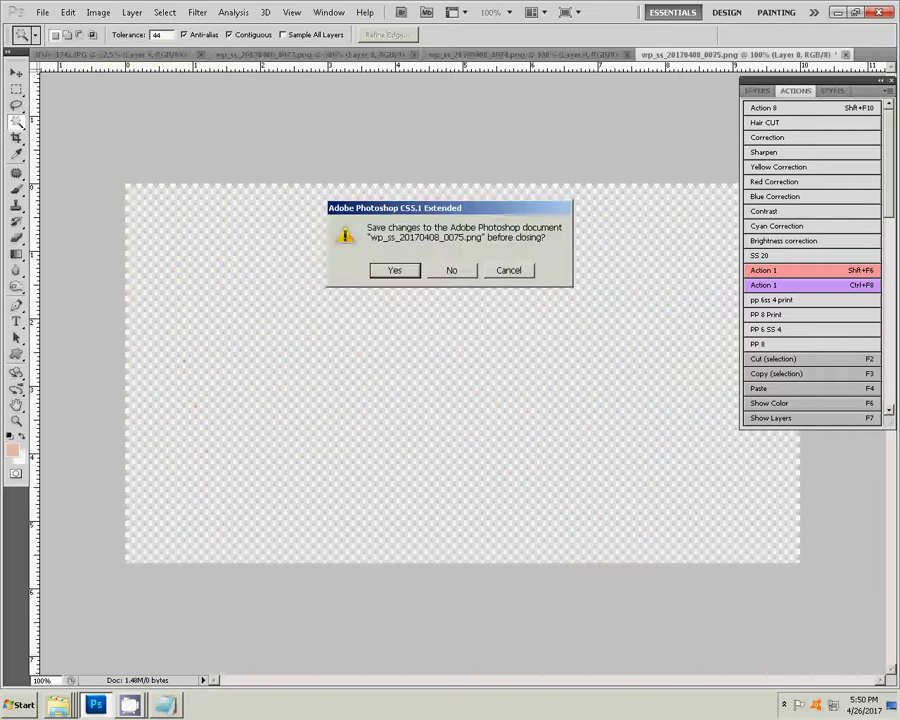
key("n")
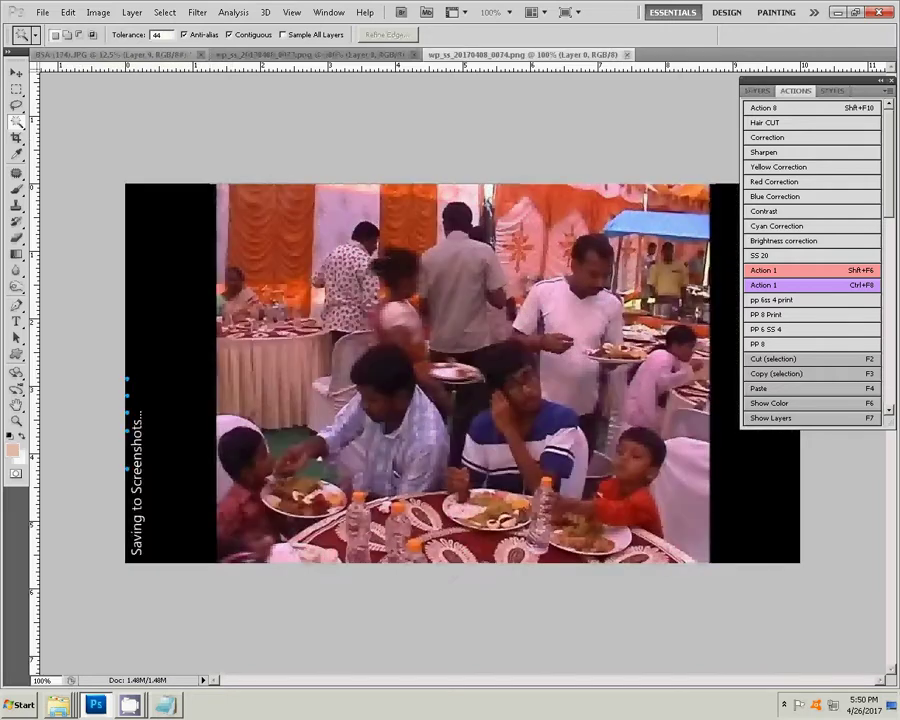
Paste the 0075 photo into the right page's empty top-left frame with Paste Into.
key("ctrl+w")
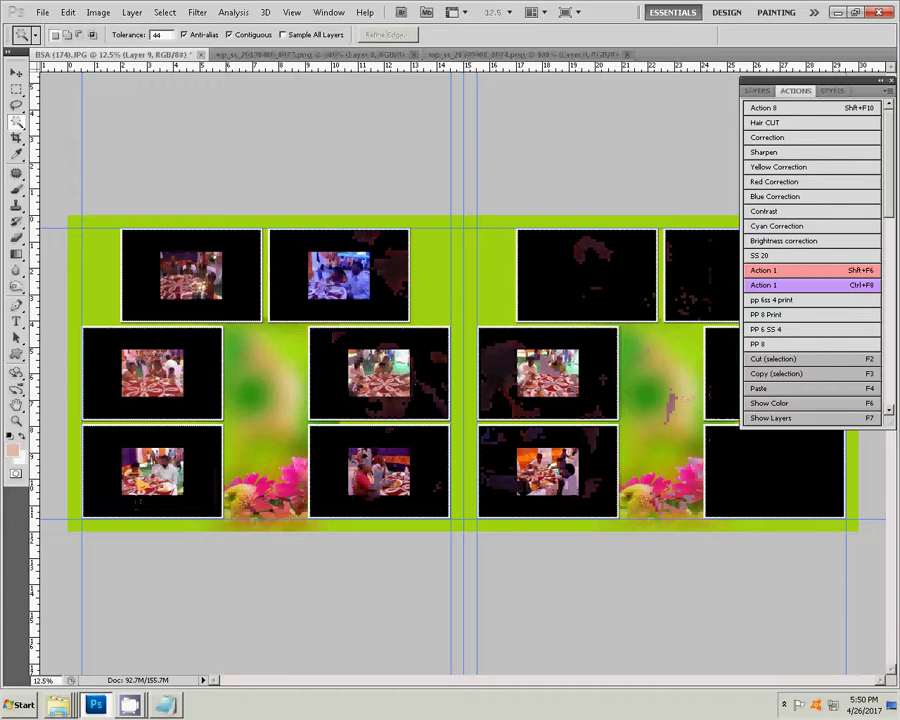
key("v")
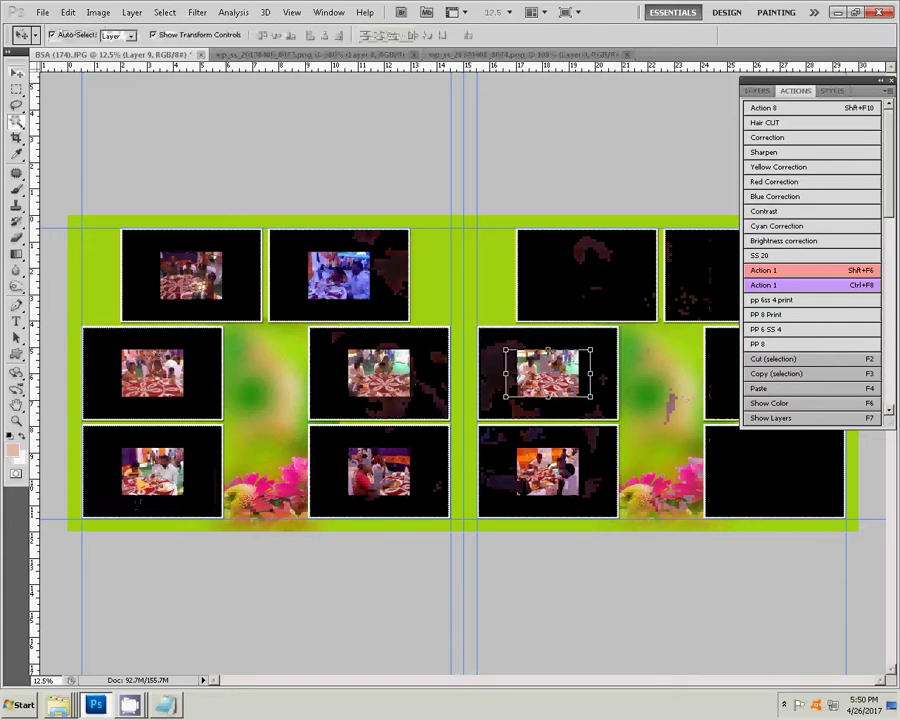
left_click(603, 380)
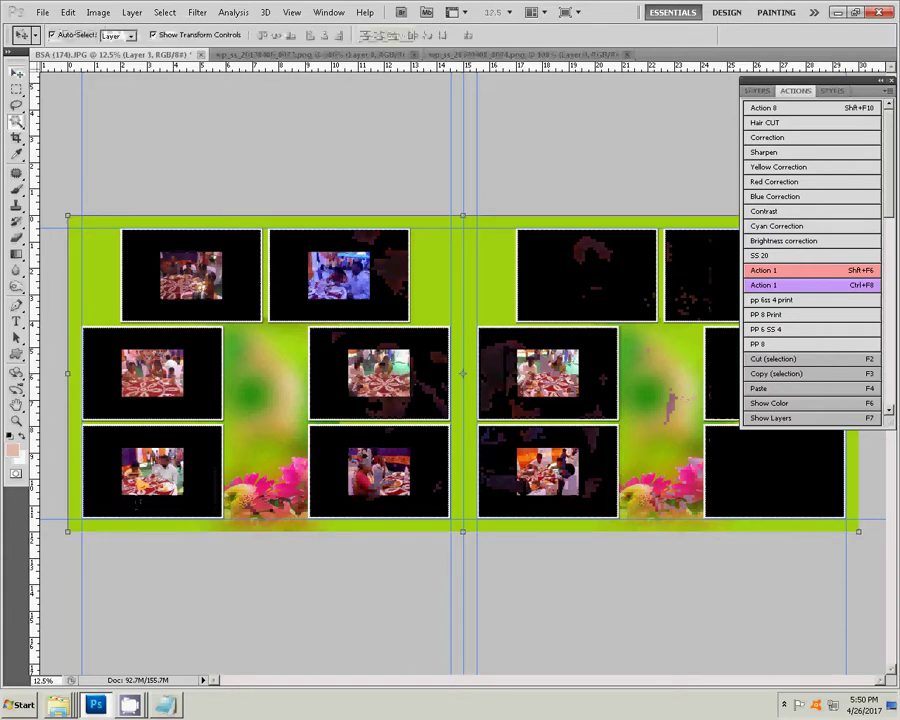
key("w")
left_click(585, 300)
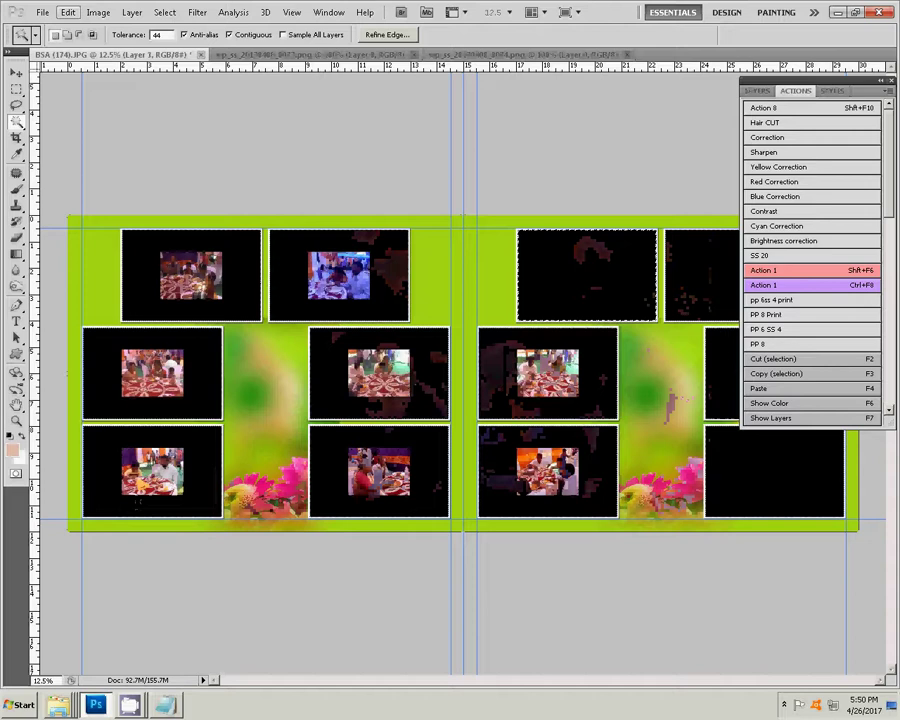
left_click(67, 12)
mouse_move(92, 135)
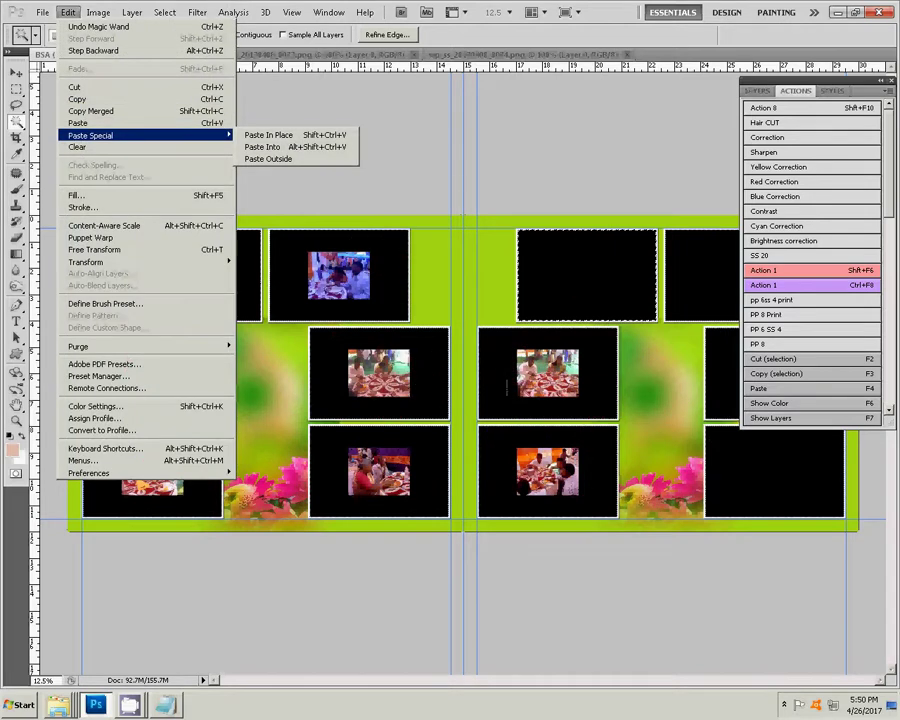
left_click(262, 147)
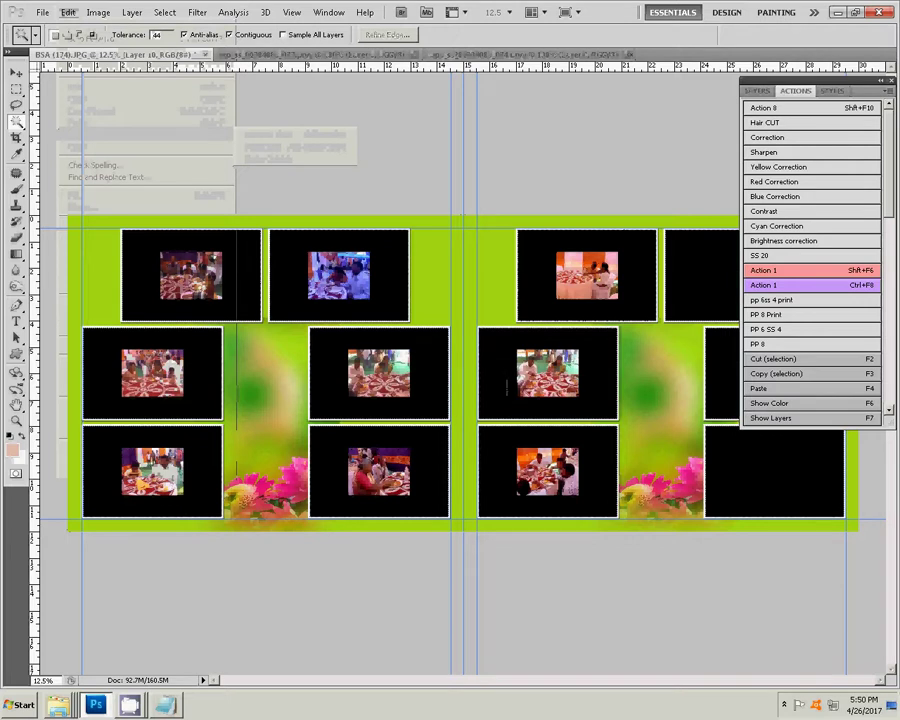
Cut the whole 0077 photo to the clipboard and close it without saving.
key("ctrl+Tab")
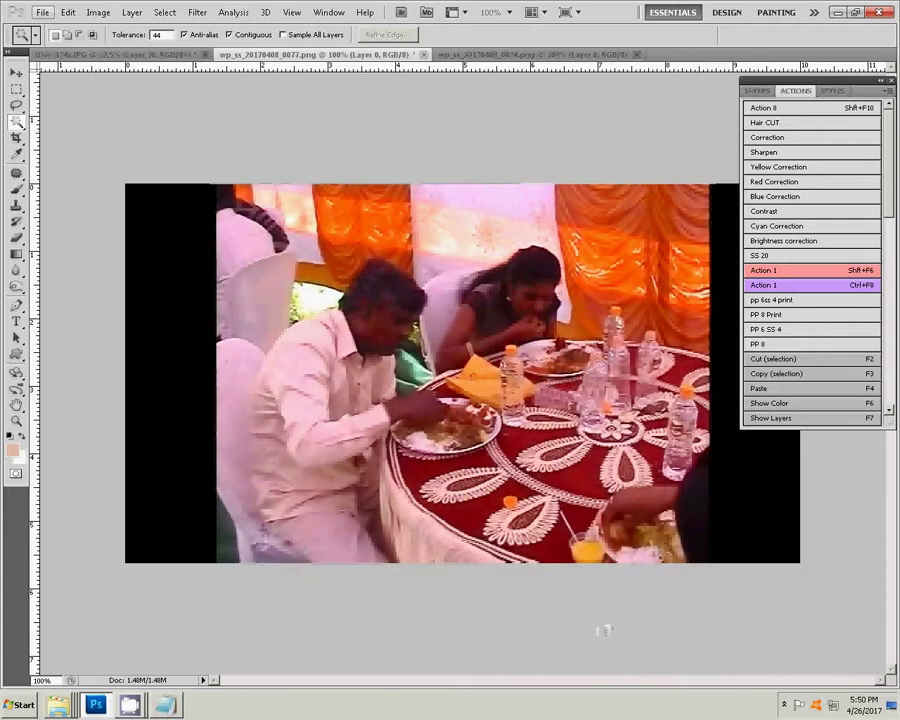
key("alt+f")
key("Right")
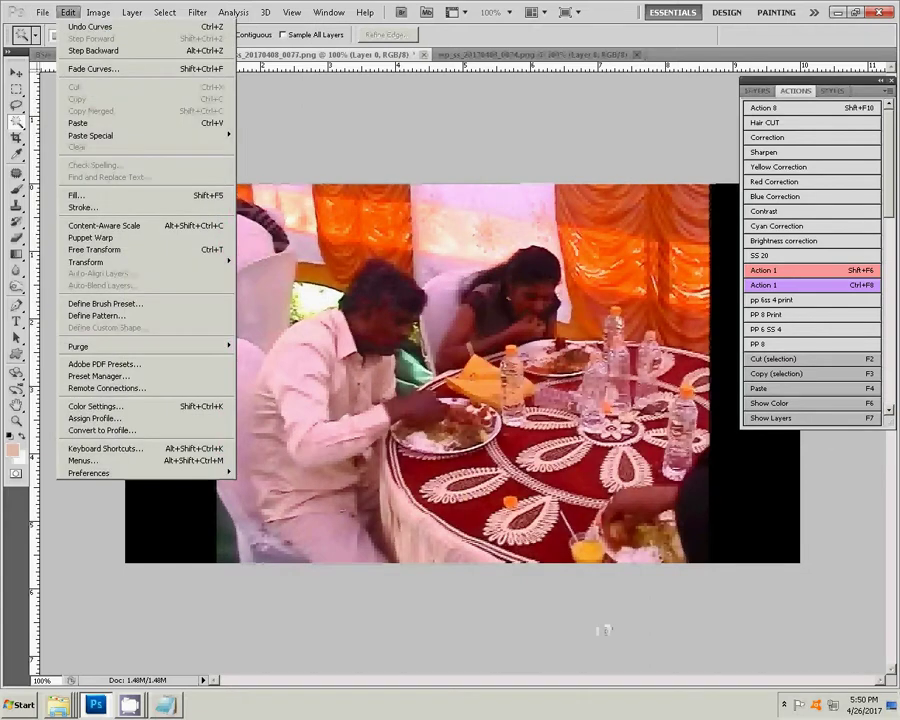
key("Escape")
key("ctrl+a")
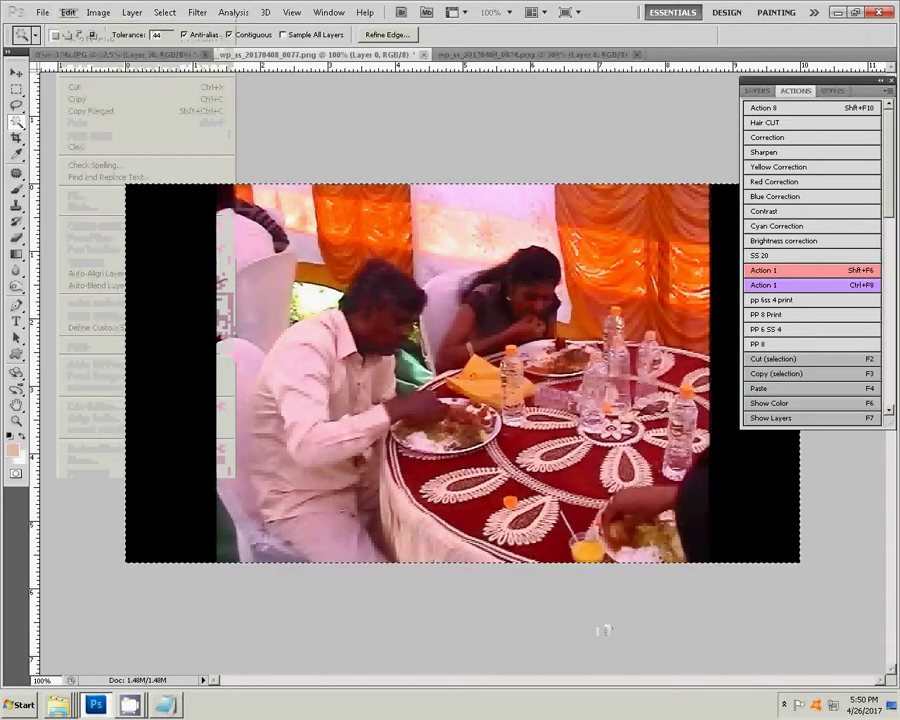
key("alt+e")
key("Down")
key("Down")
key("Down")
key("Return")
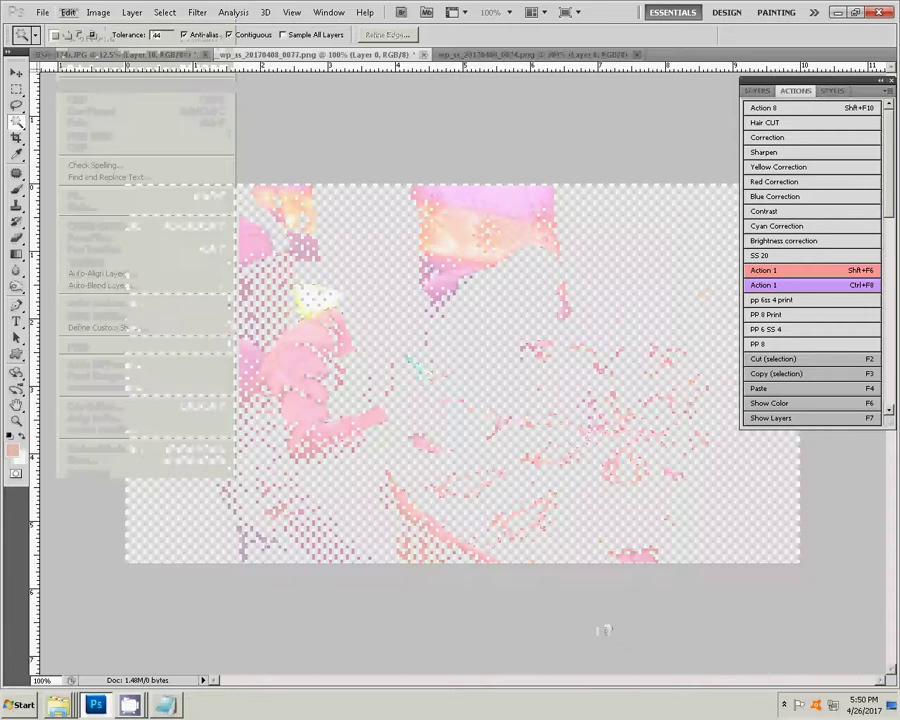
key("ctrl+w")
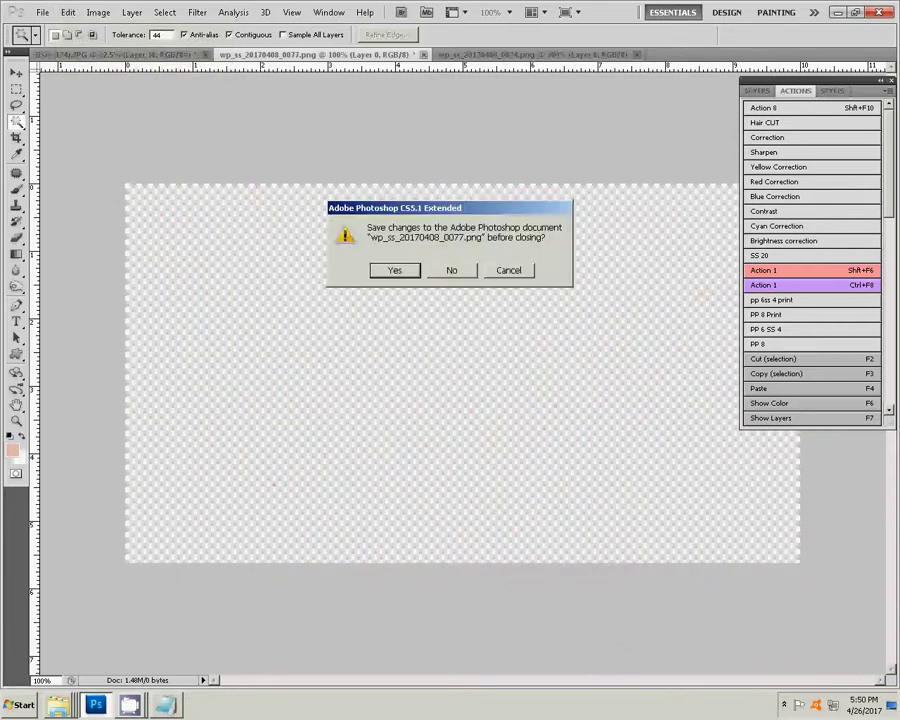
key("n")
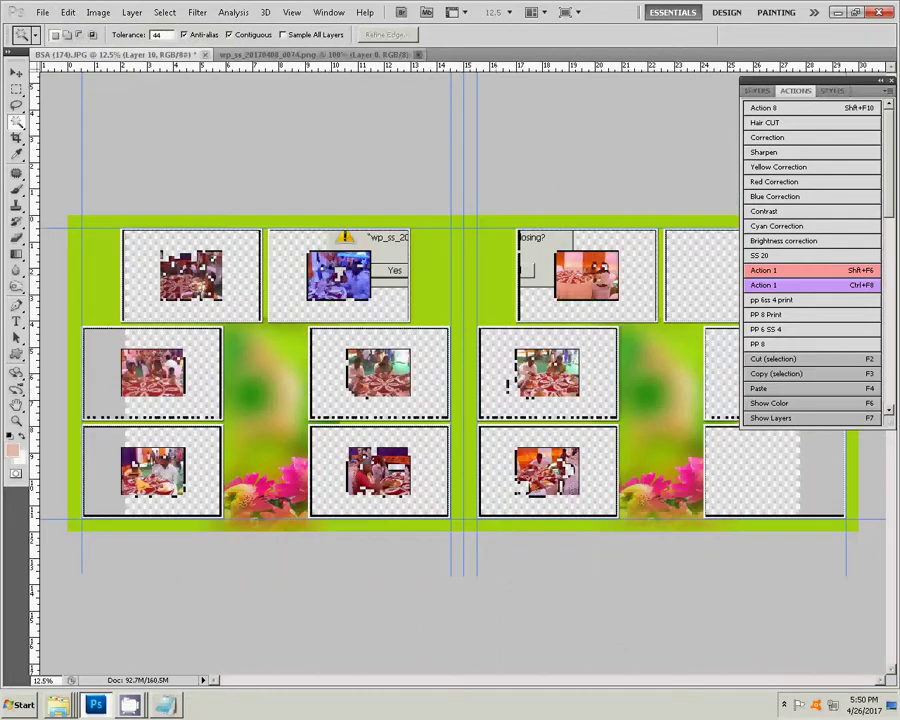
Paste the 0077 photo into the top-left frame with Paste Into.
key("v")
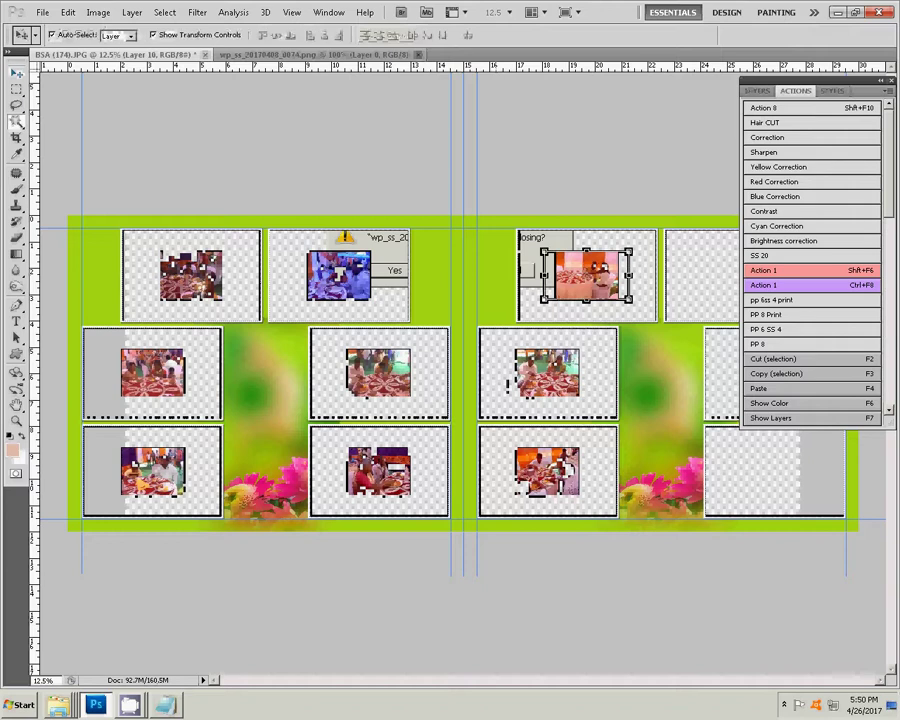
key("w")
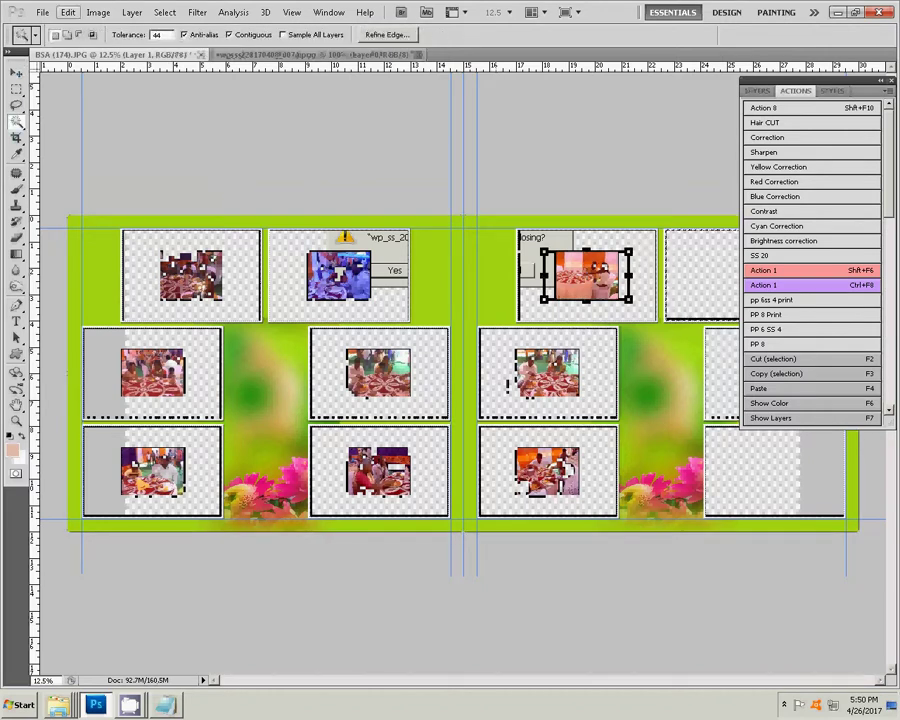
left_click(68, 12)
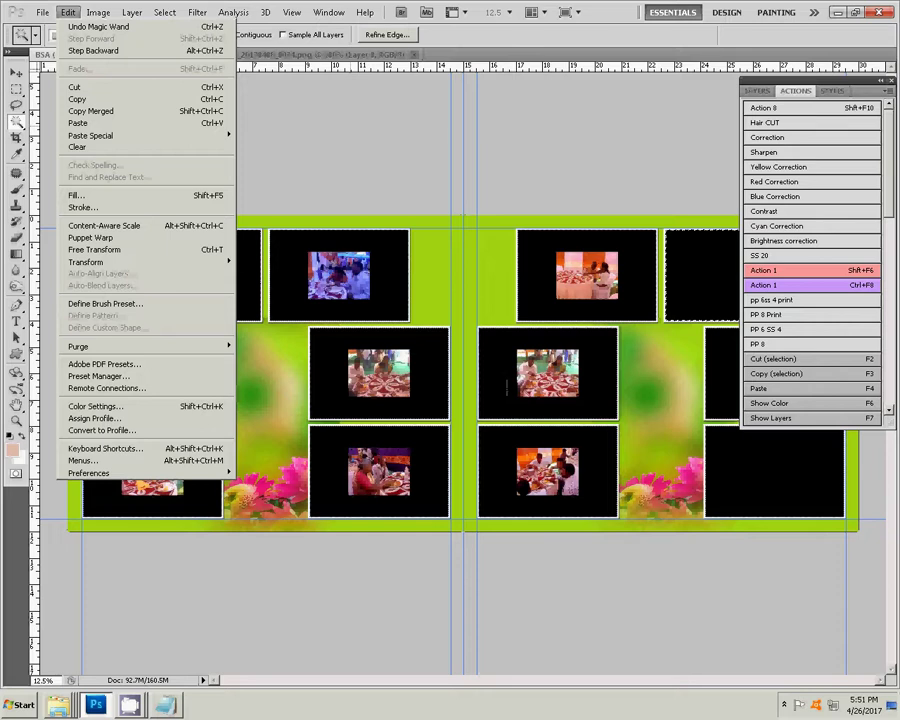
left_click(275, 147)
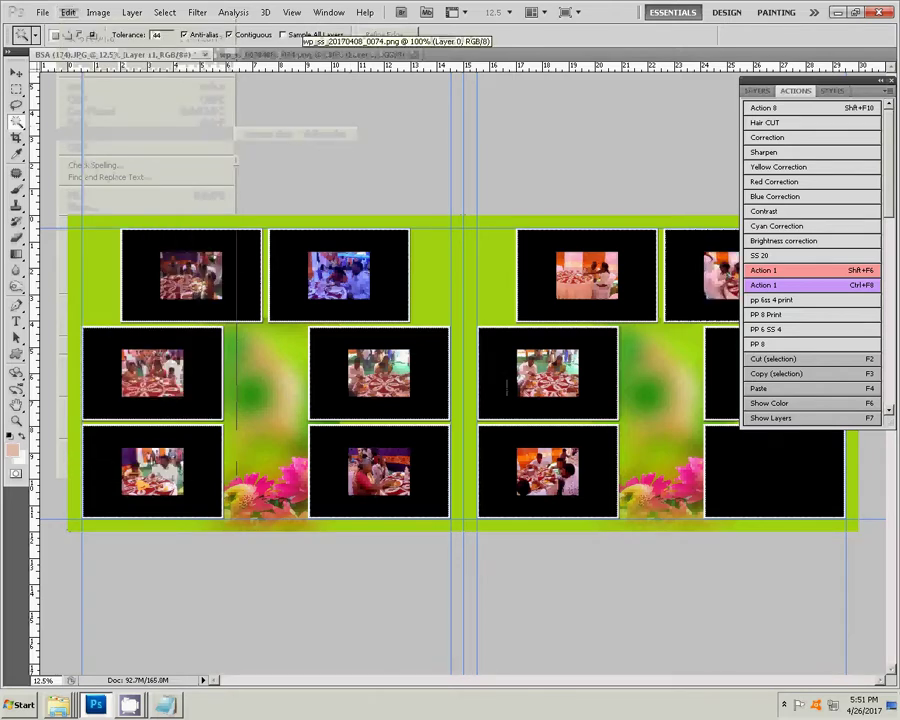
Brighten the 0074 photo, cut it to the clipboard, and close it unsaved.
left_click(300, 54)
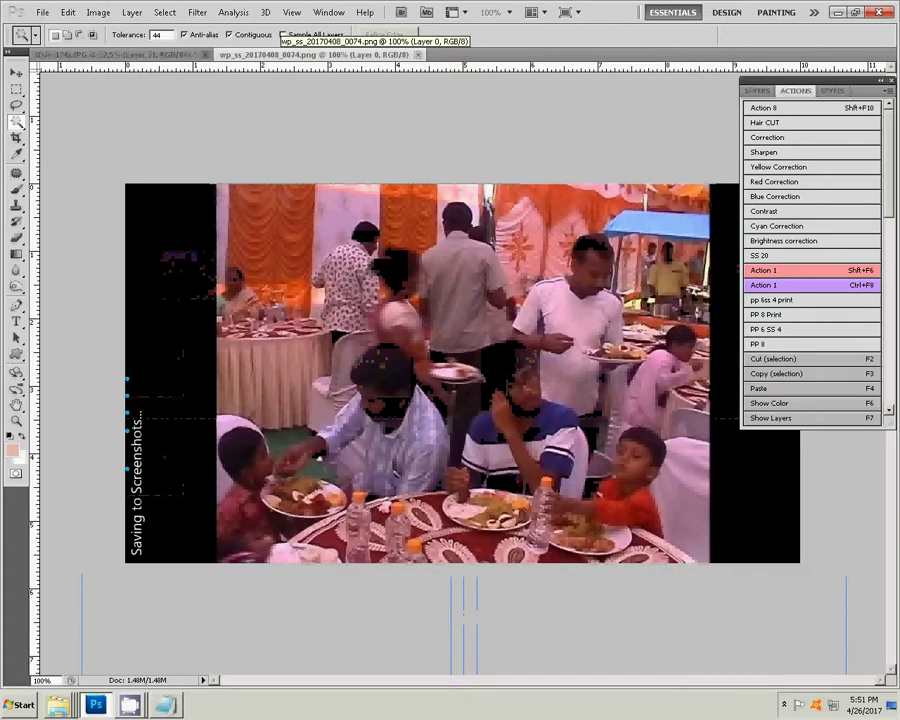
key("shift+F6")
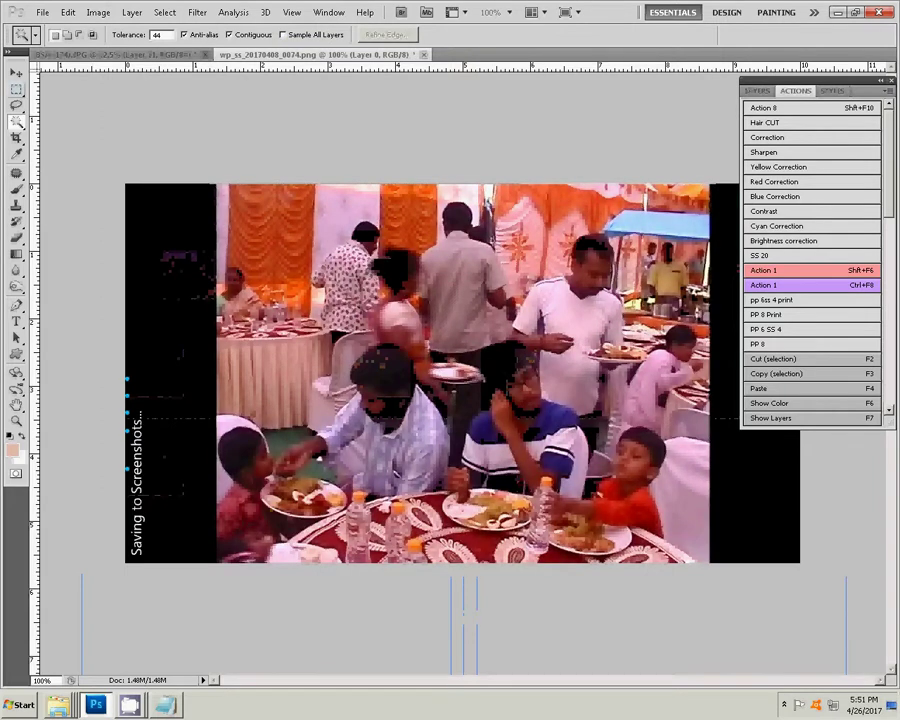
key("ctrl+a")
left_click(67, 12)
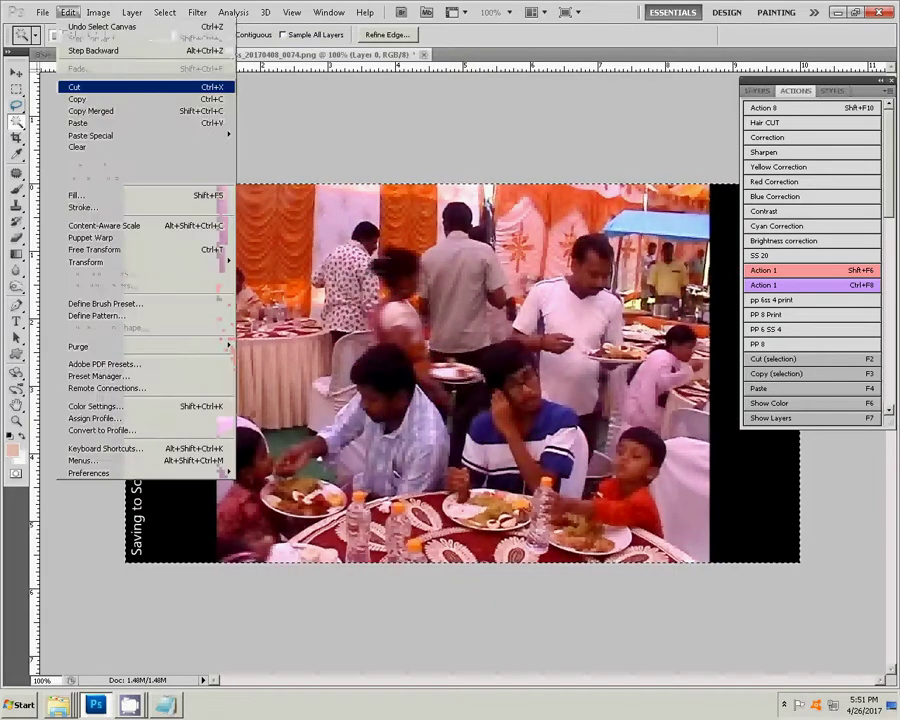
left_click(90, 87)
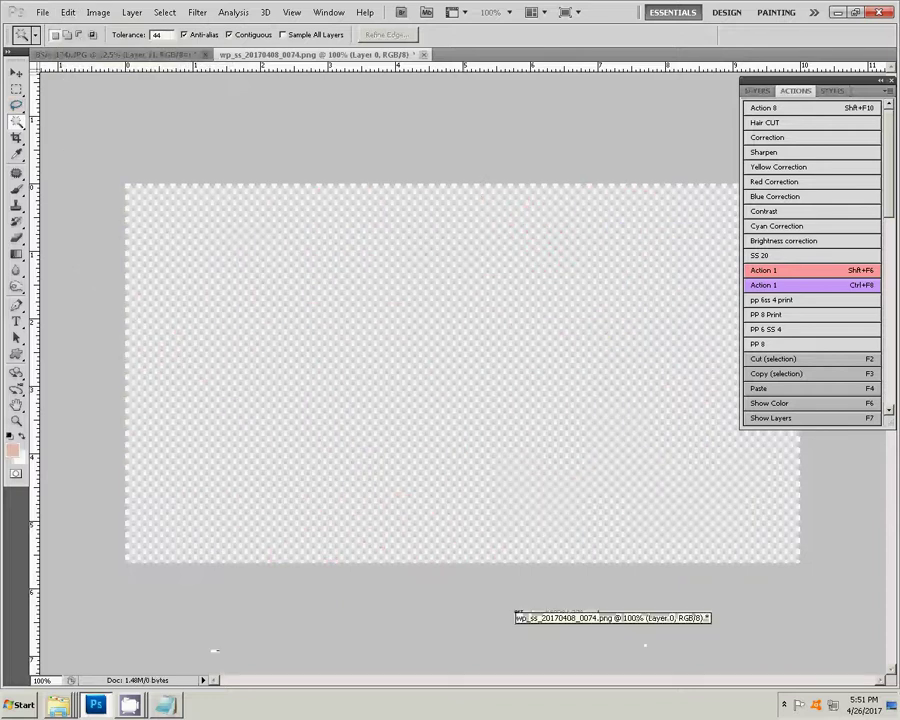
key("ctrl+w")
key("n")
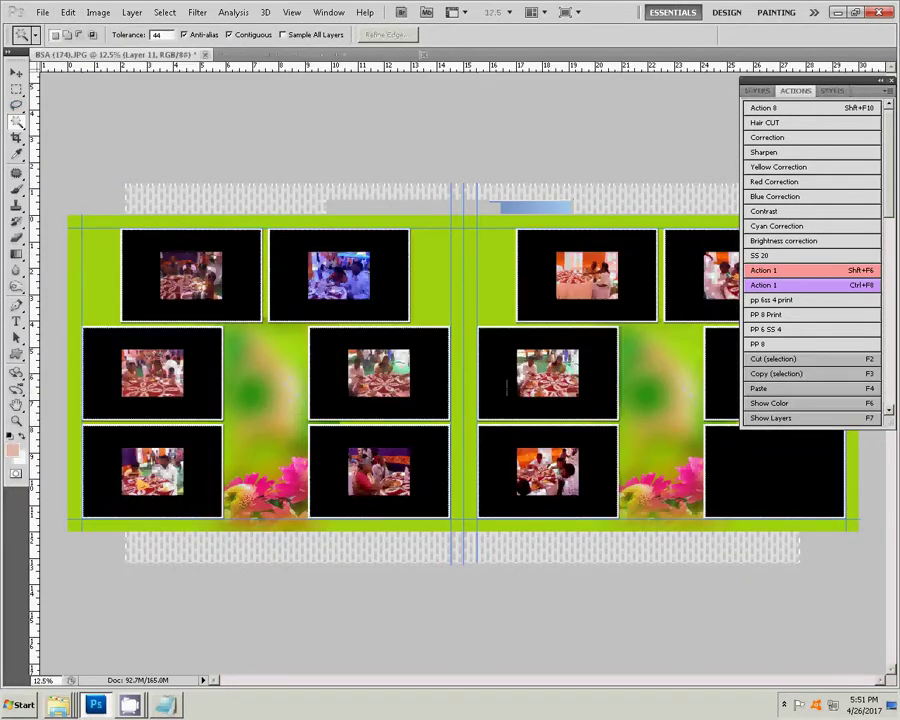
Select the empty right-middle frame and paste the 0074 photo into it as Layer 12.
key("v")
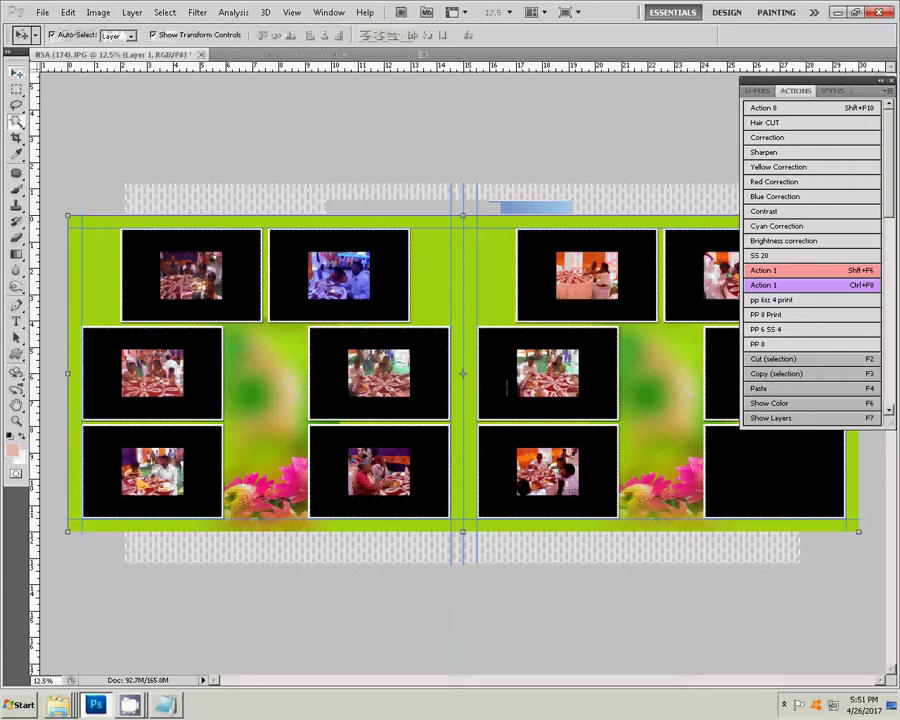
key("ctrl+z")
key("w")
left_click(720, 375)
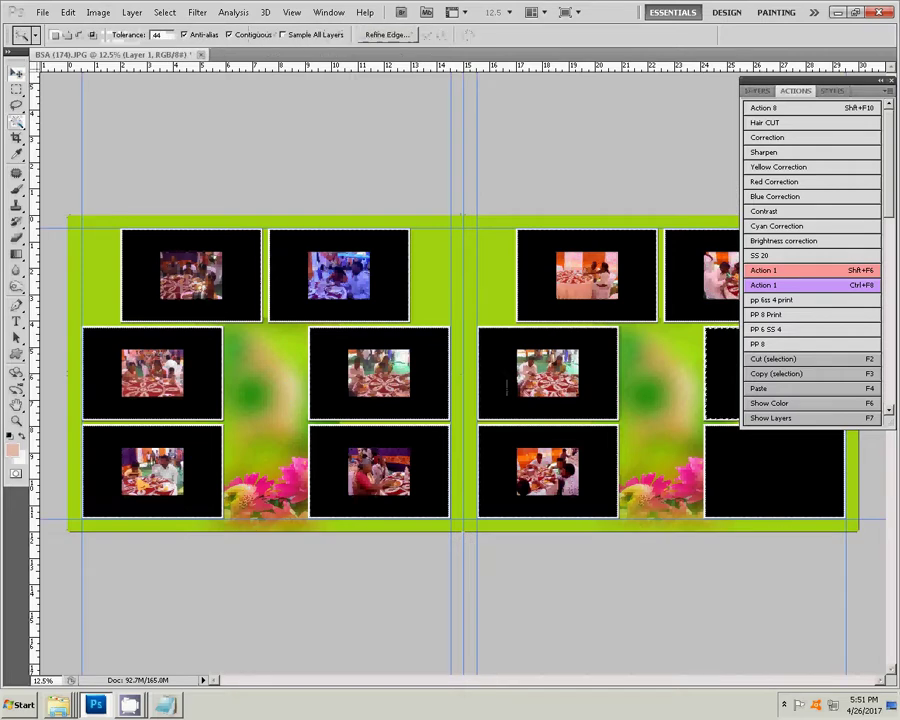
left_click(68, 12)
mouse_move(90, 135)
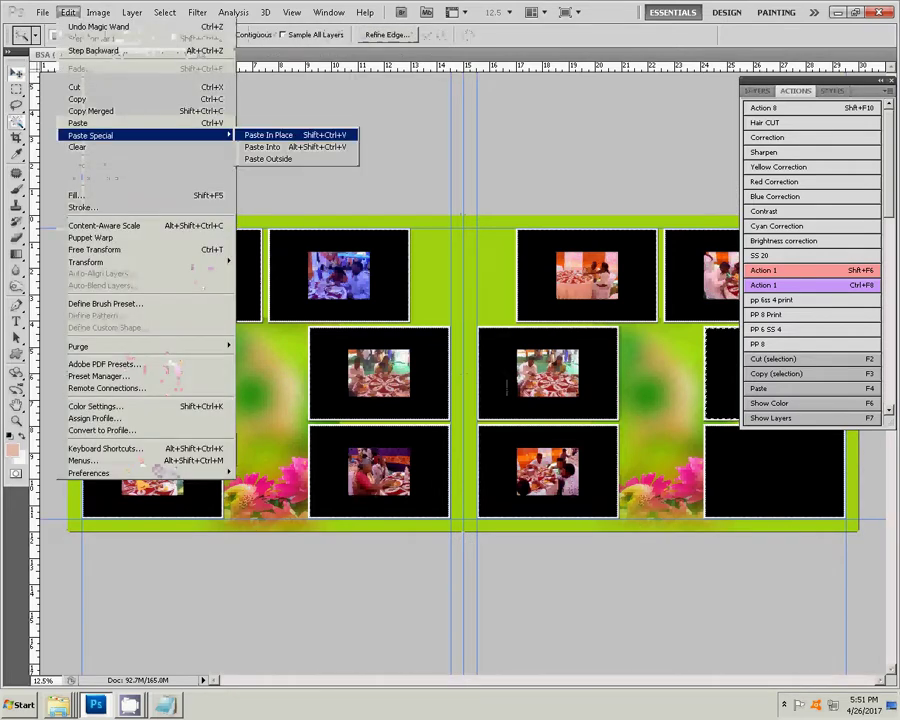
left_click(262, 147)
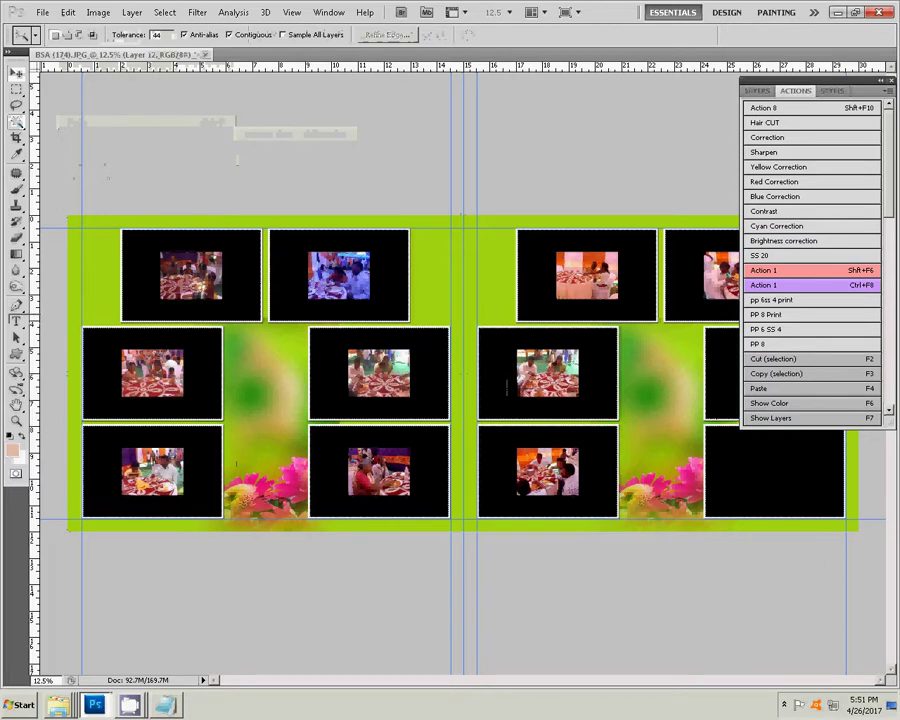
Fit the whole album spread on screen and bring up the Water Kumar folder.
key("z")
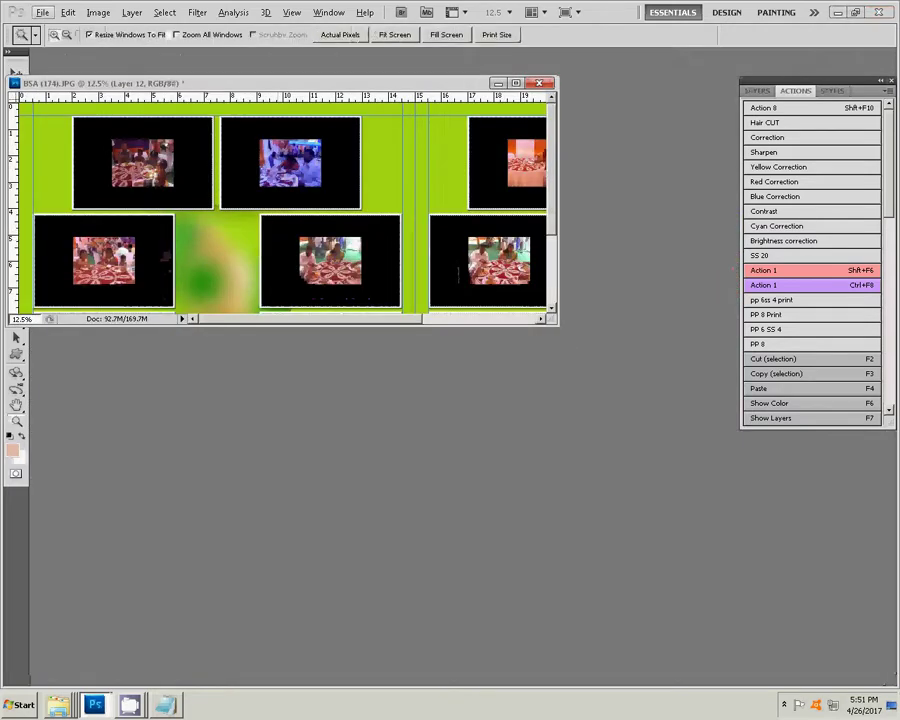
right_click(278, 242)
left_click(313, 248)
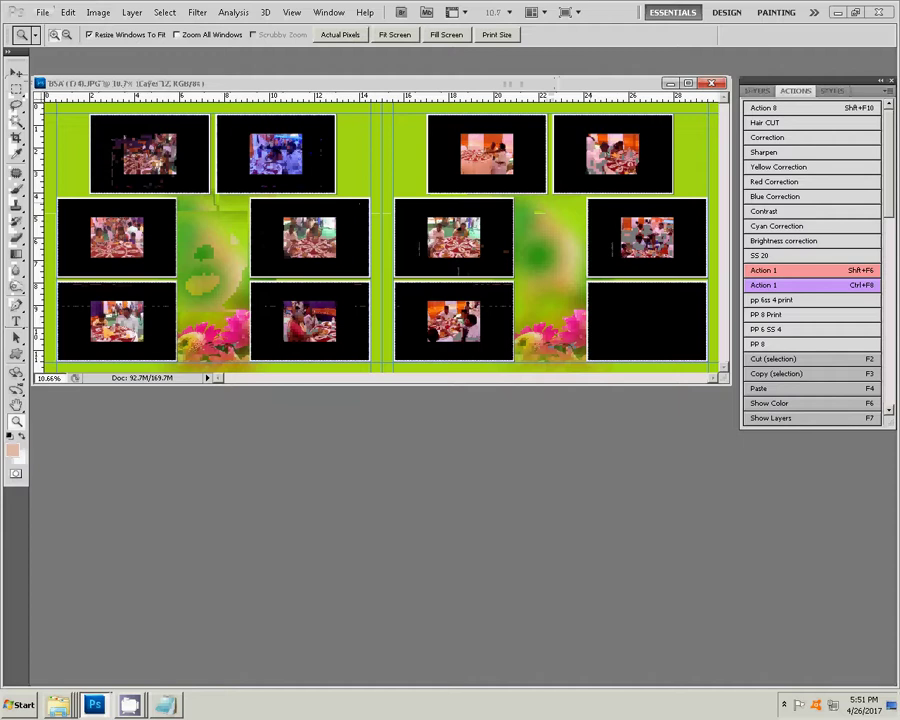
key("w")
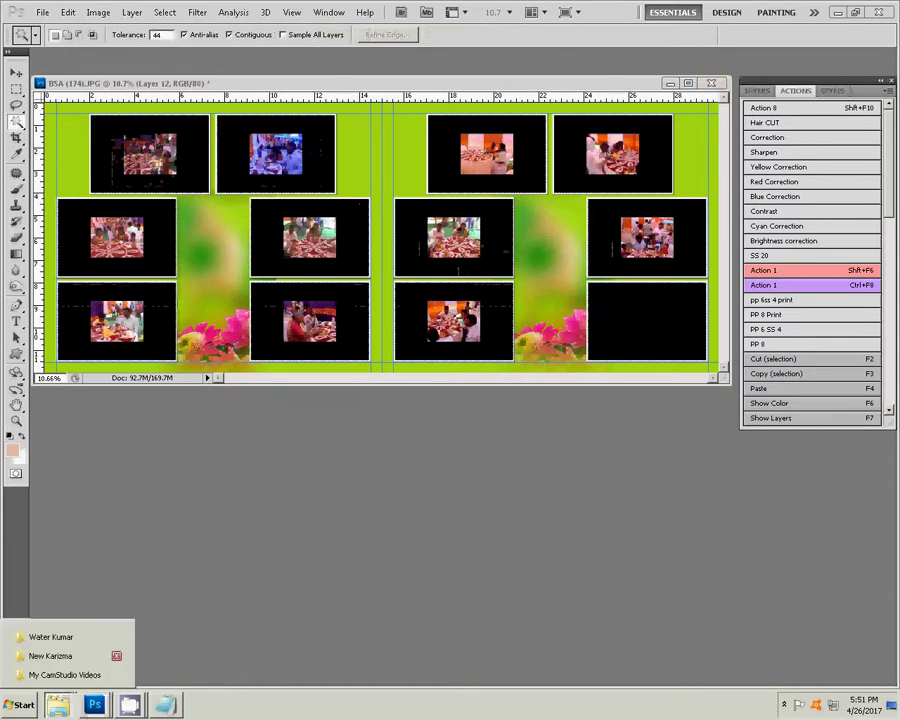
left_click(50, 637)
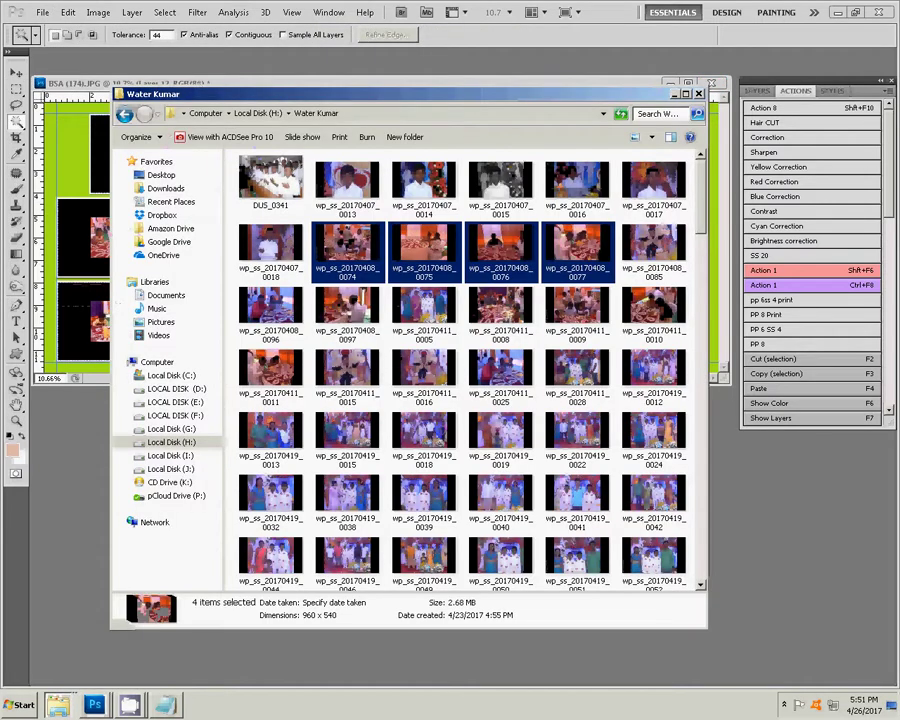
Delete photos 0074–0077 from Water Kumar and open wp_ss_20170408_0085 in Photoshop.
key("Delete")
key("Return")
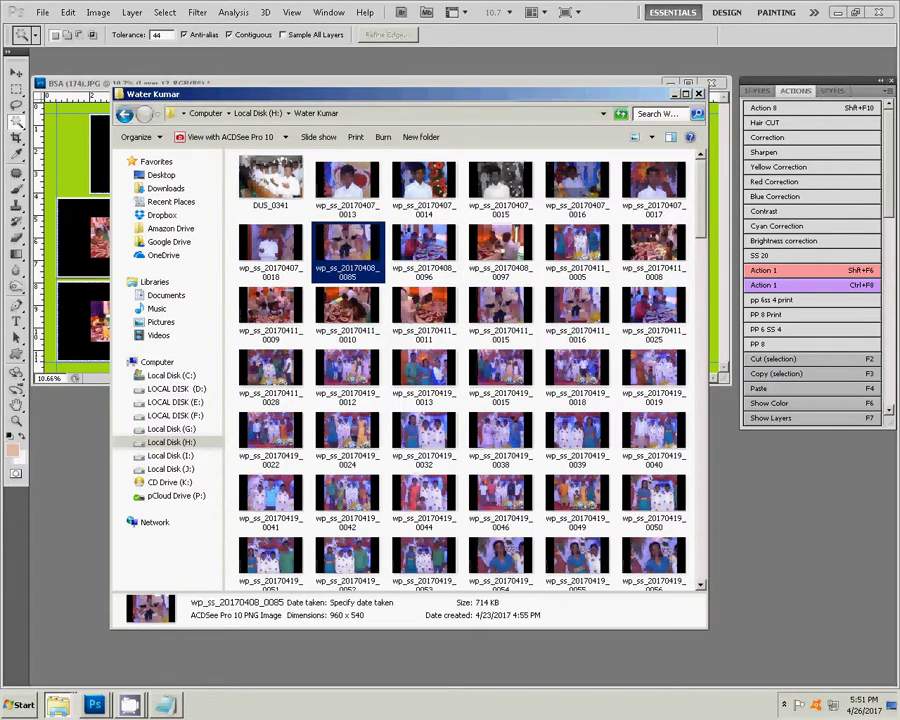
key("alt+F4")
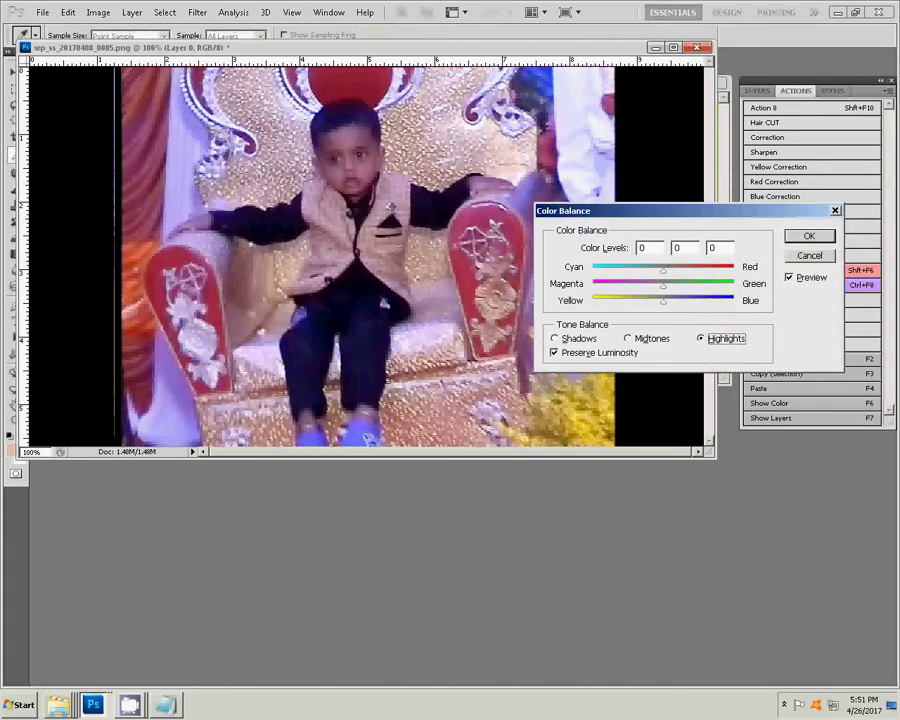
Set 0085's highlights Yellow/Blue to -27, cut the photo, close it unsaved, return to the album.
type("-27")
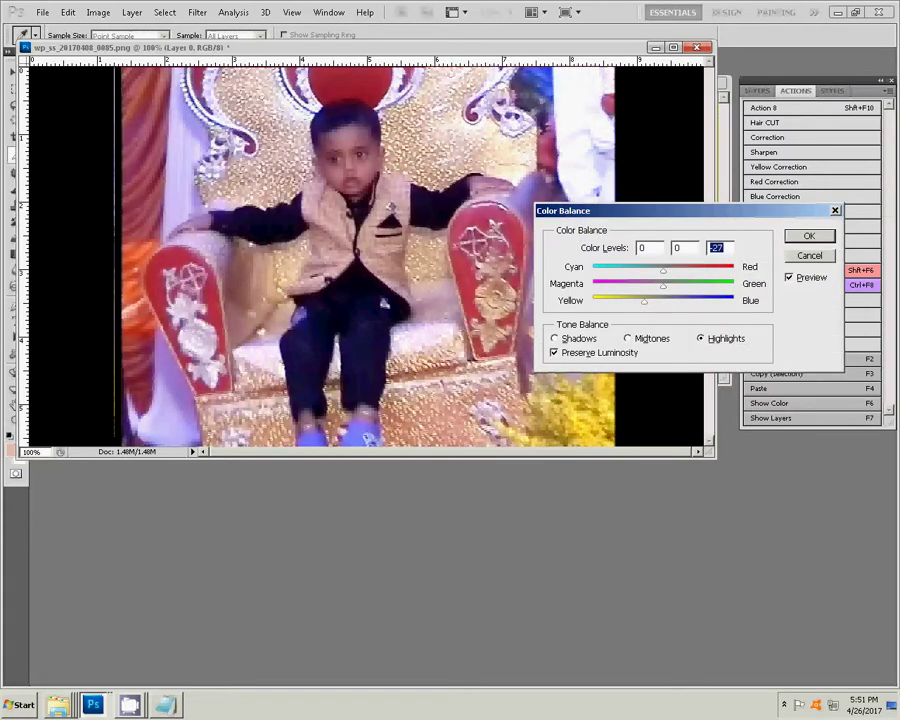
key("Return")
key("alt+e")
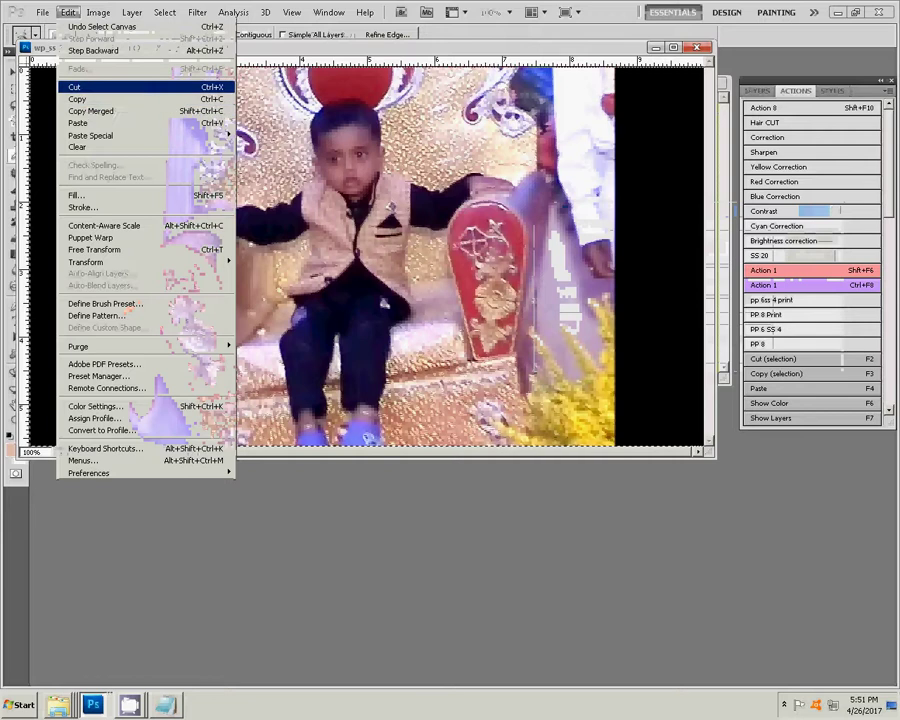
key("Return")
key("ctrl+w")
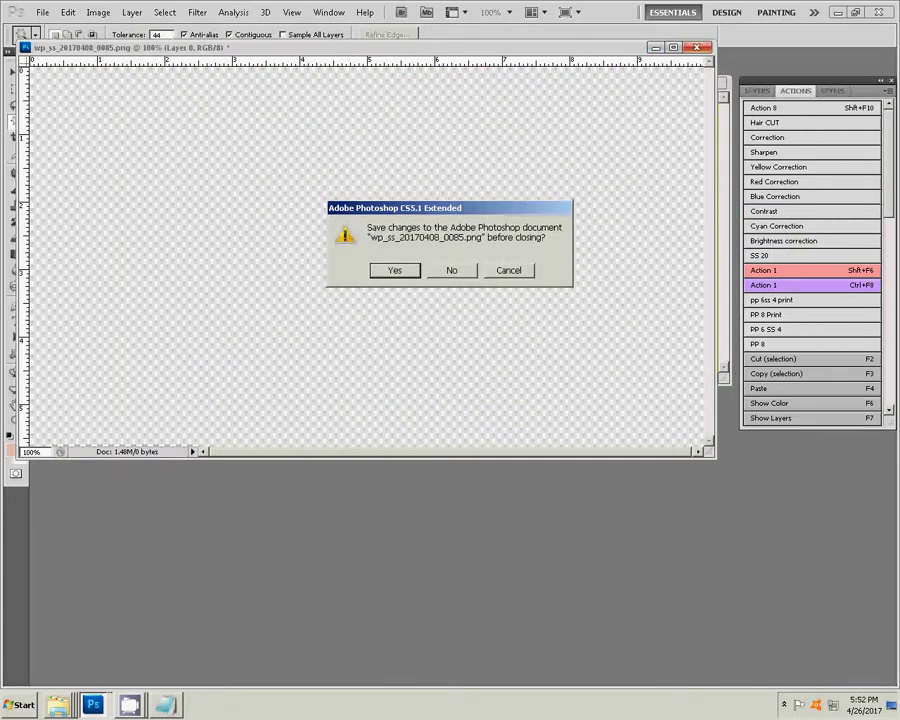
key("Escape")
key("ctrl+Tab")
key("v")
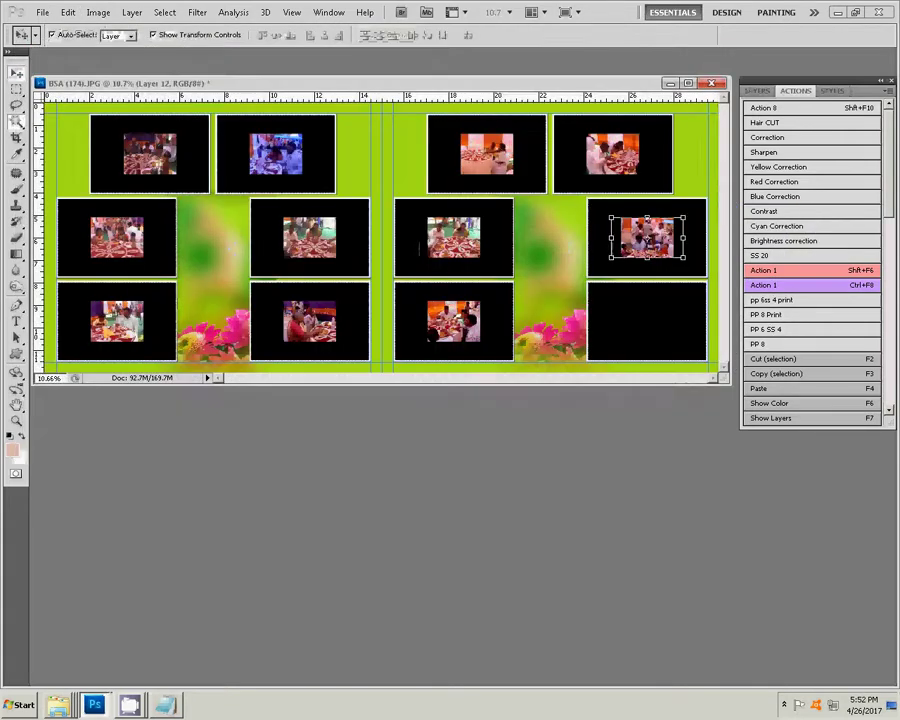
key("ctrl+v")
Paste the boy-on-the-throne photo into the empty bottom-right frame.
key("w")
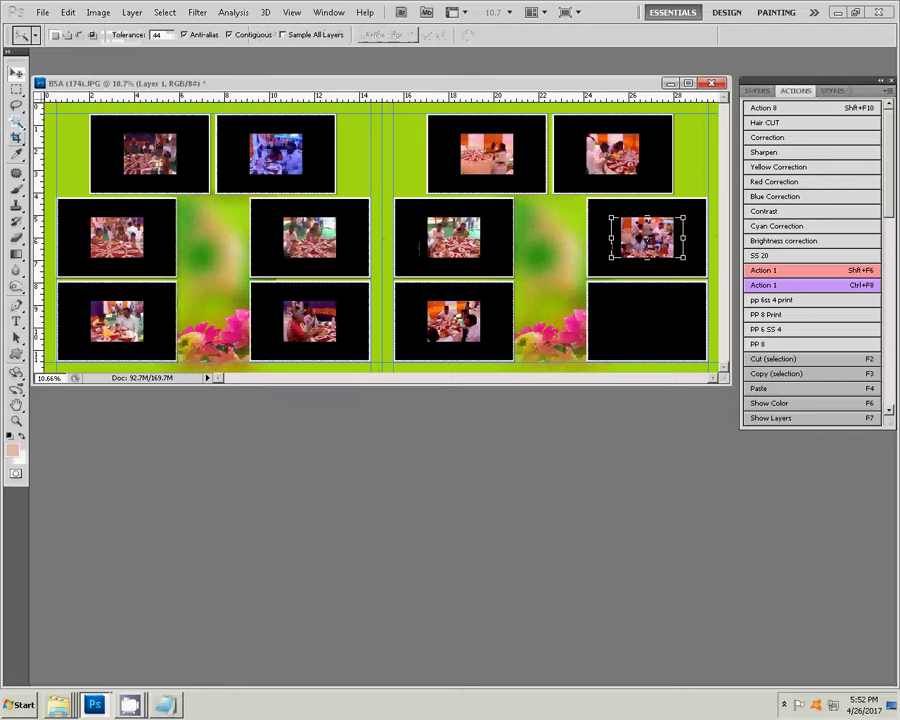
left_click(645, 320)
left_click(68, 12)
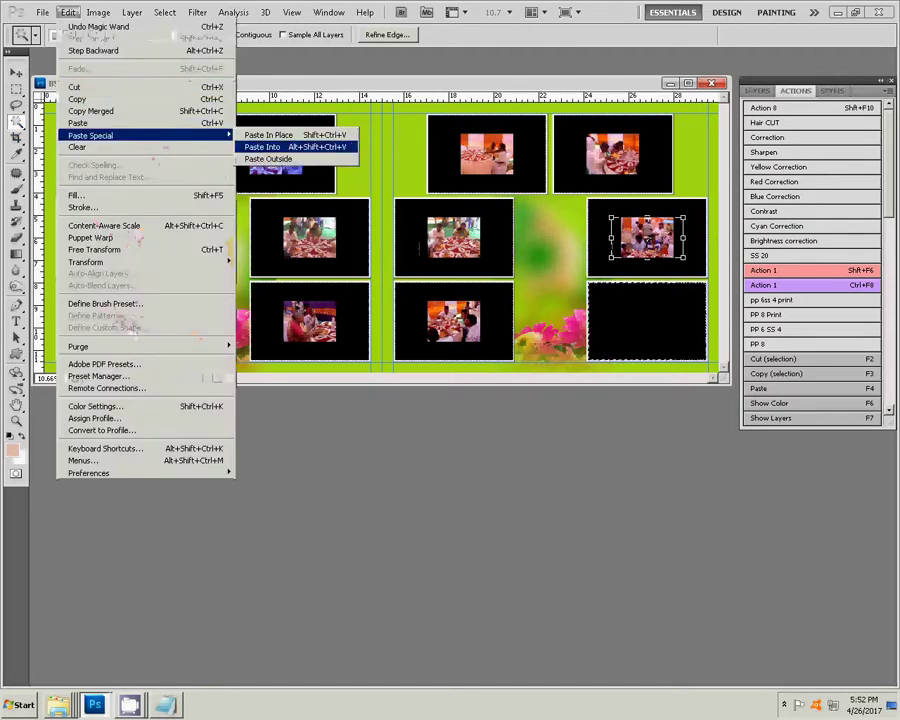
left_click(262, 147)
Enlarge the pasted photo to fill the bottom-right frame, then start enlarging the right-middle photo.
key("v")
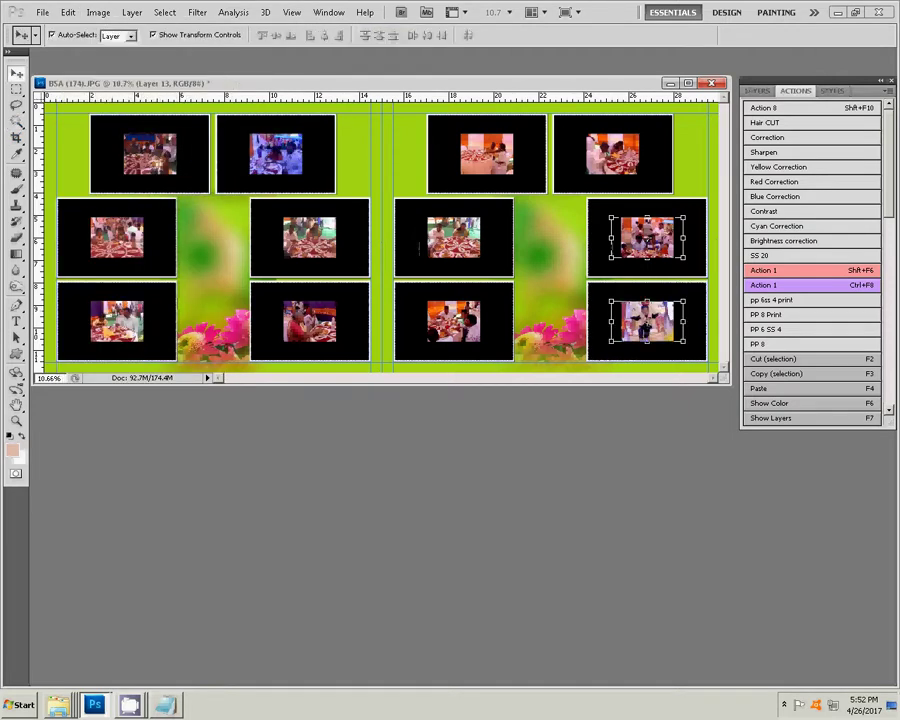
left_click_drag(685, 341, 718, 362)
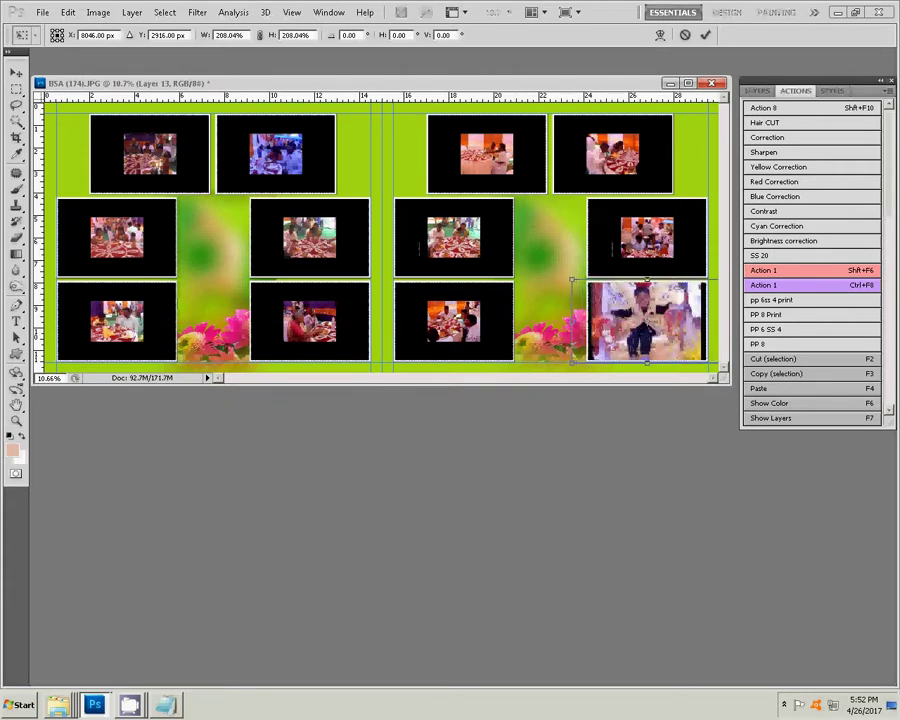
left_click_drag(572, 281, 566, 276)
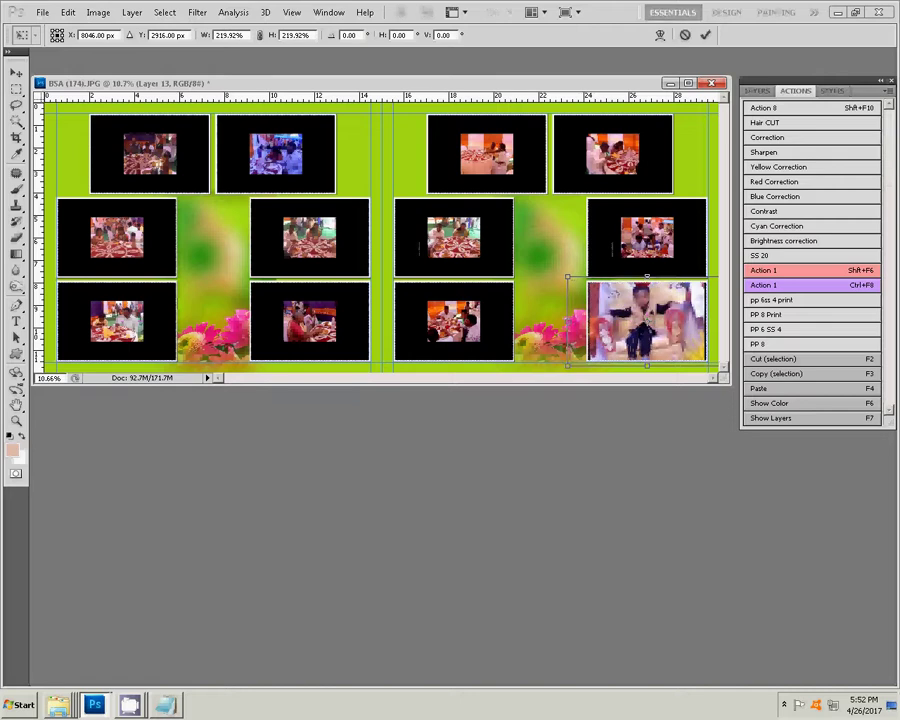
key("Return")
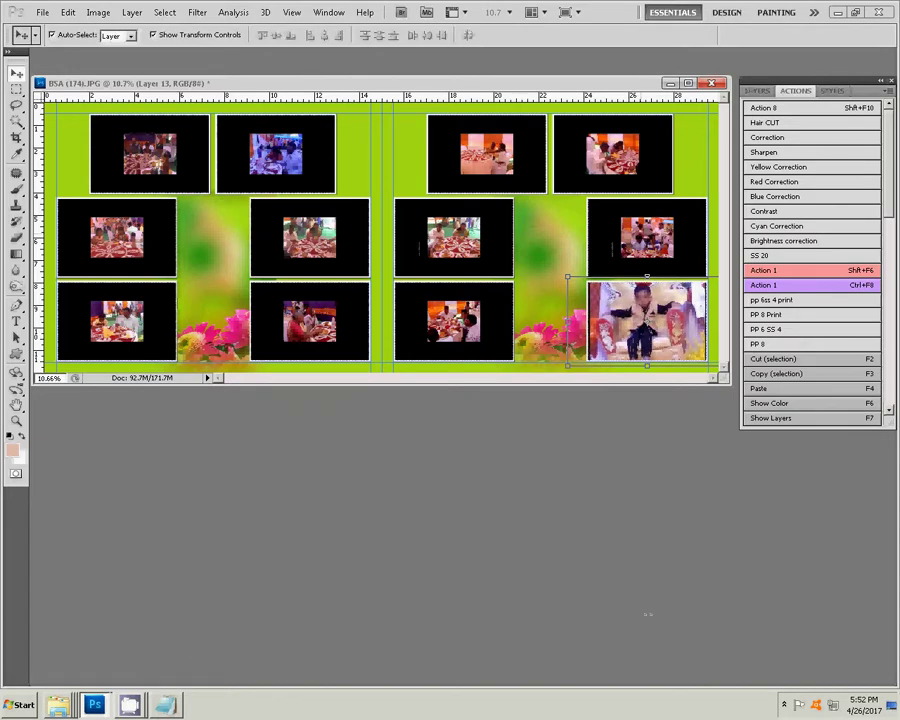
left_click(647, 222)
left_click_drag(647, 217, 647, 190)
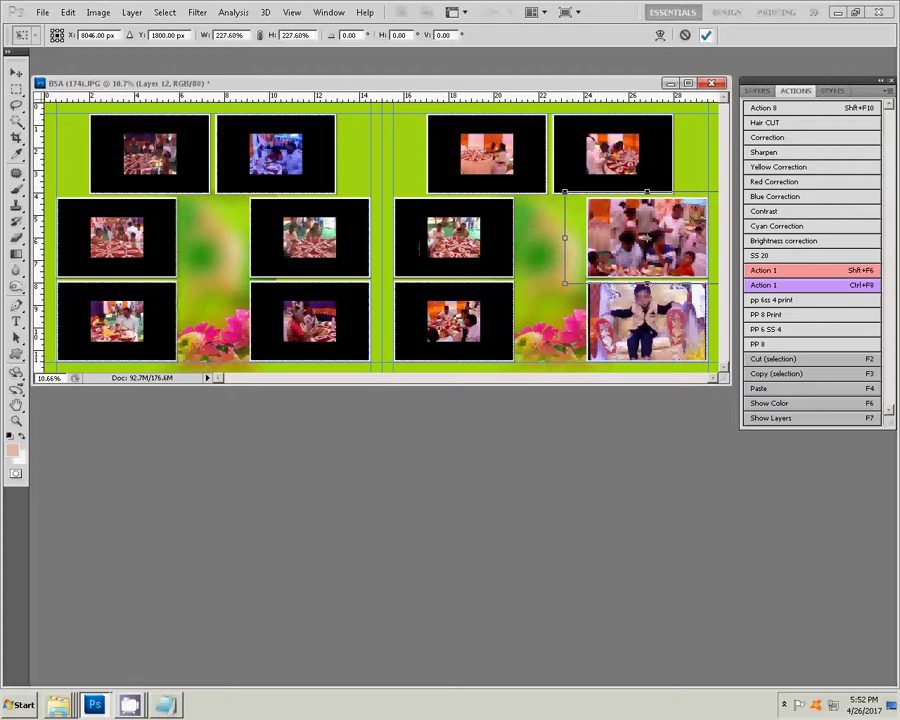
Scale the right-middle, top-right, top-row, middle-row and bottom-row photos to fill their frames.
left_click(706, 35)
left_click(612, 154)
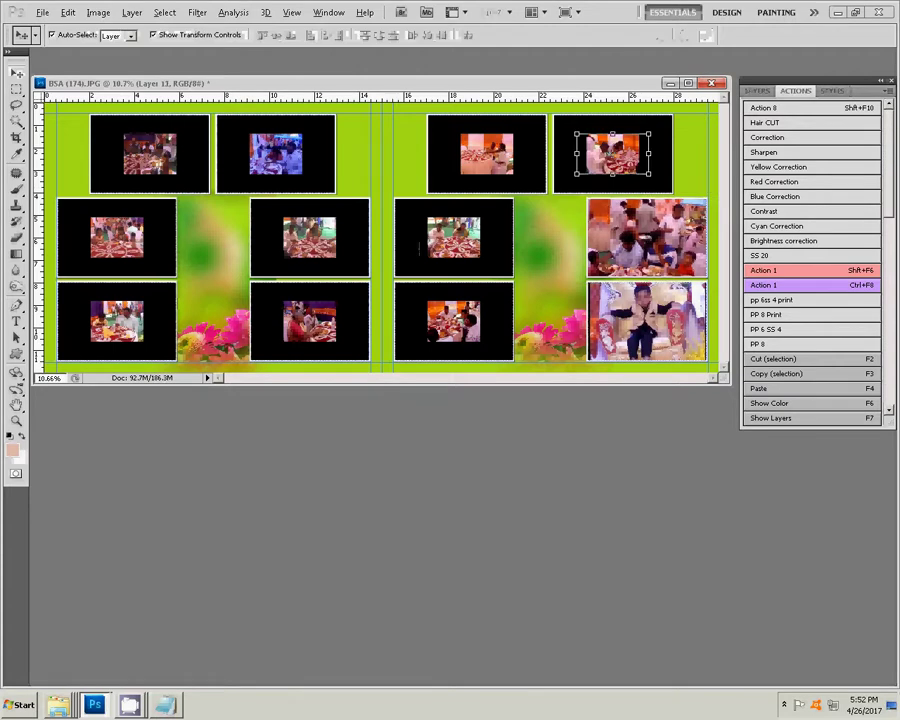
key("shift+F6")
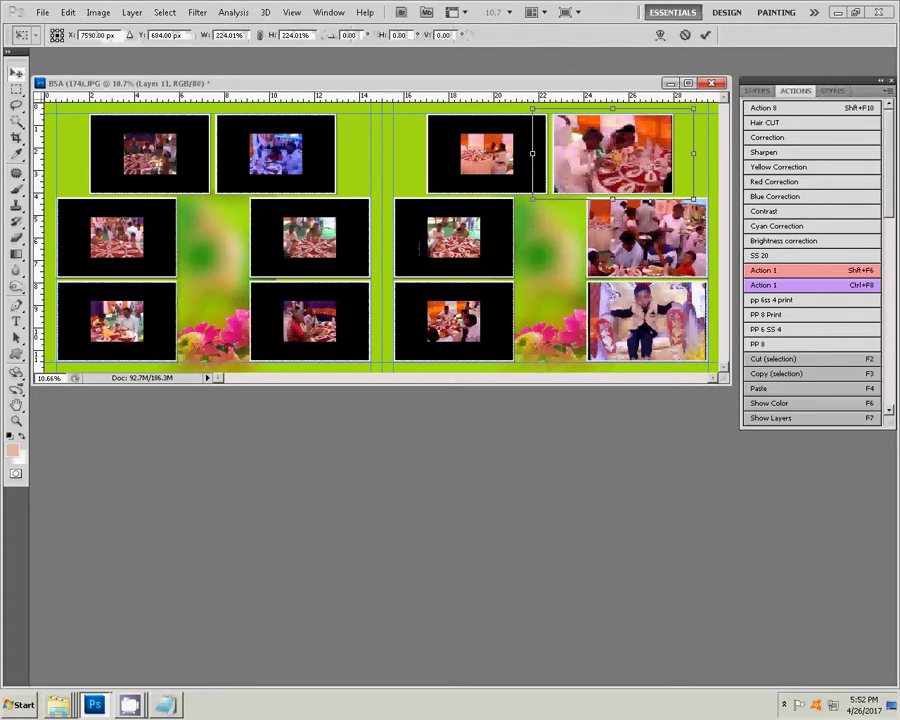
key("Return")
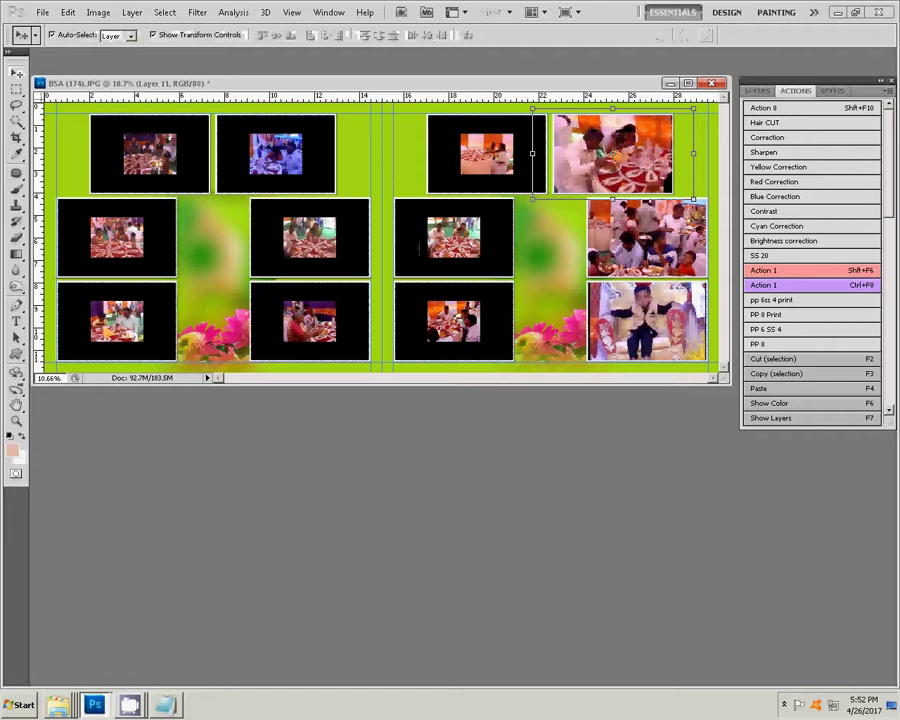
left_click(486, 153)
key("shift+F6")
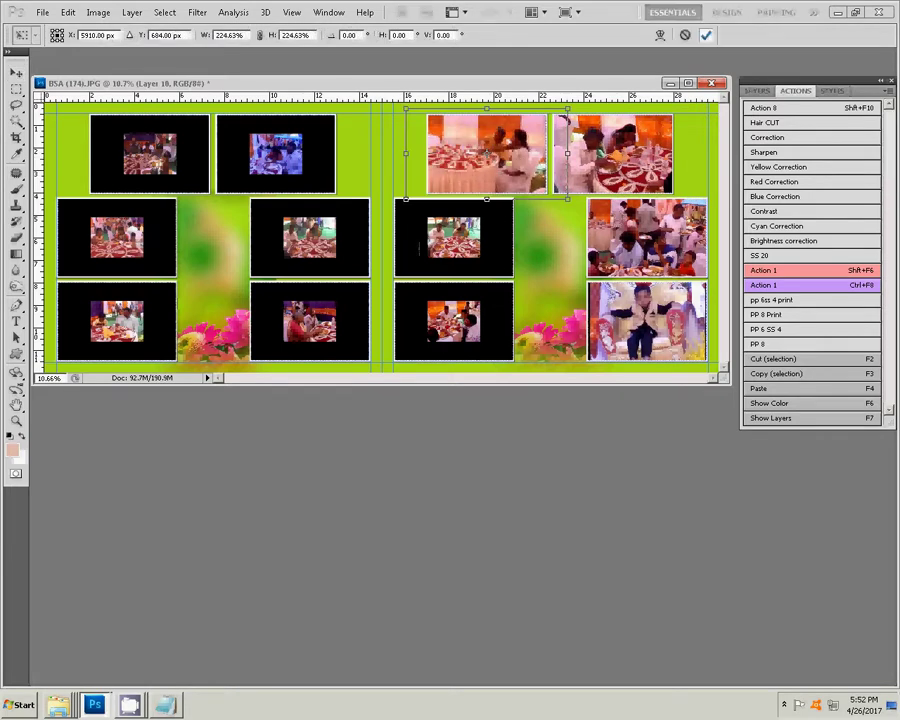
key("Return")
left_click(453, 221)
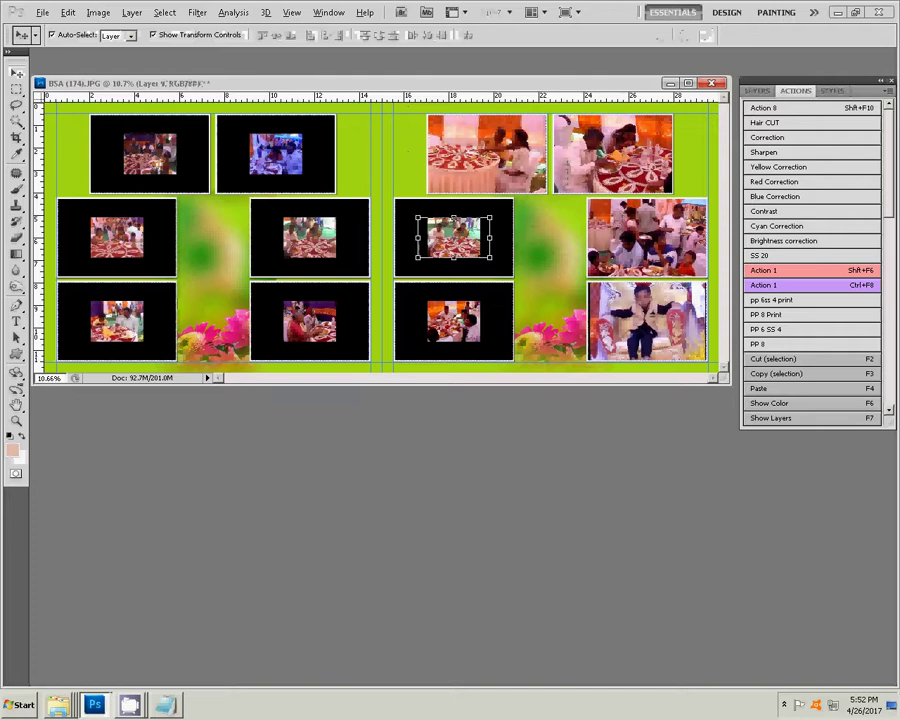
key("shift+F6")
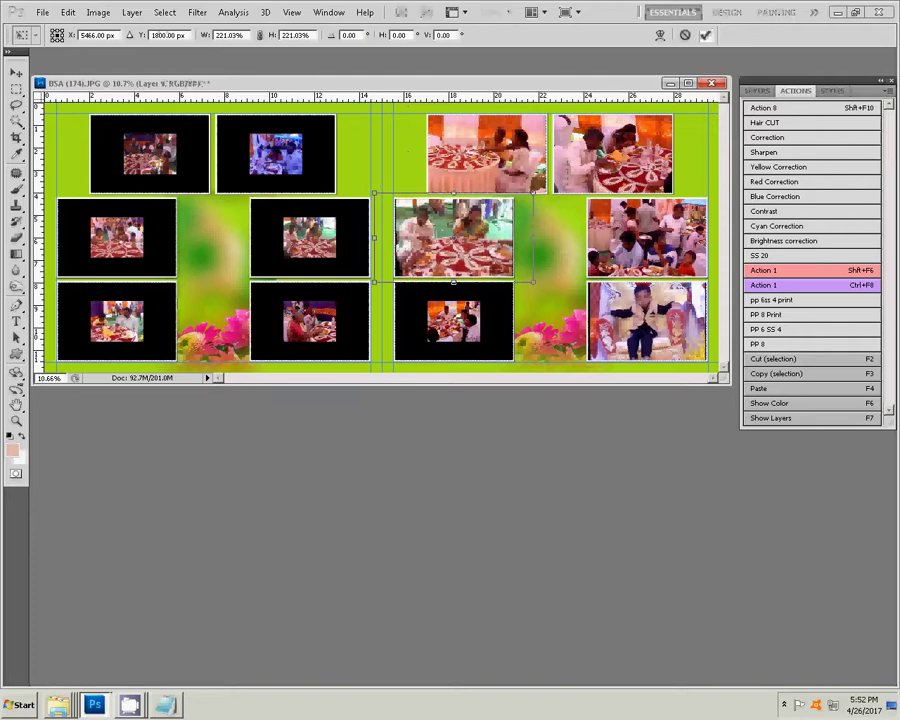
key("Return")
key("shift+F6")
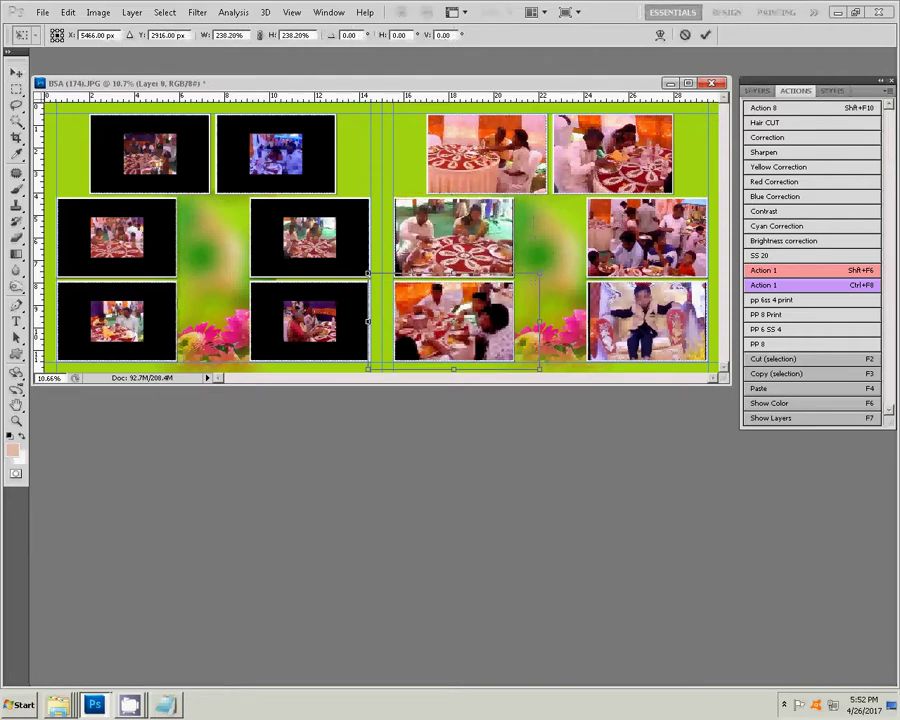
key("Return")
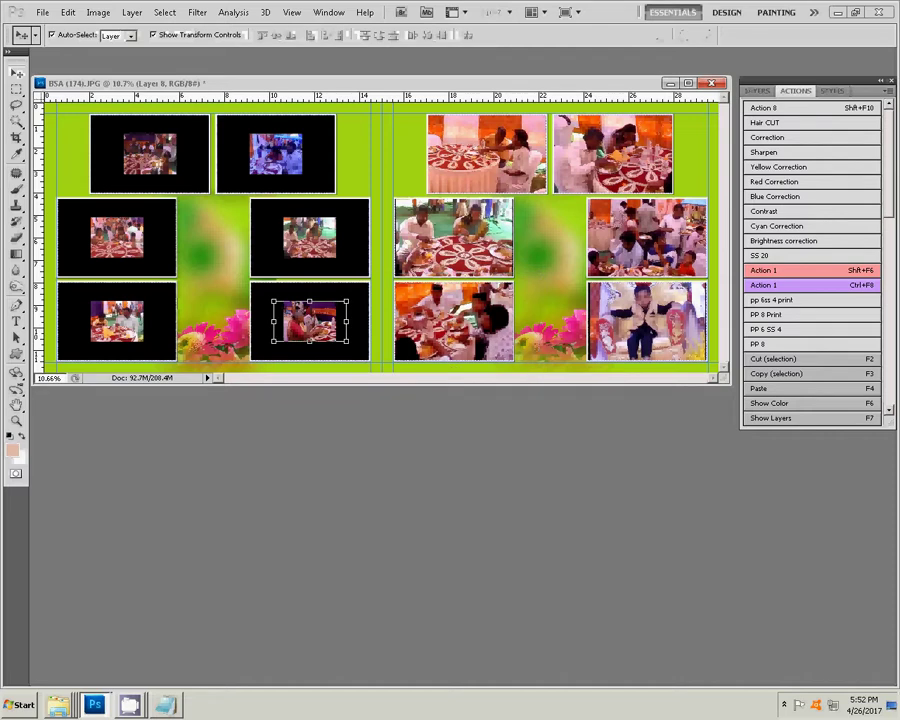
Enlarge the left page's bottom-right, middle-row and top-row photos to fill their frames.
key("shift+F6")
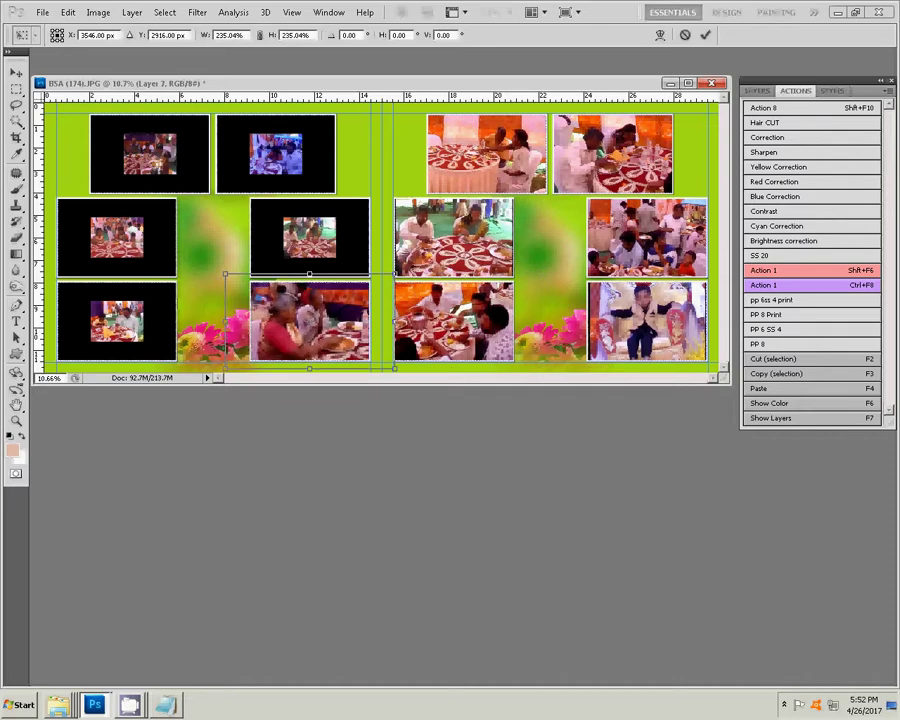
key("Return")
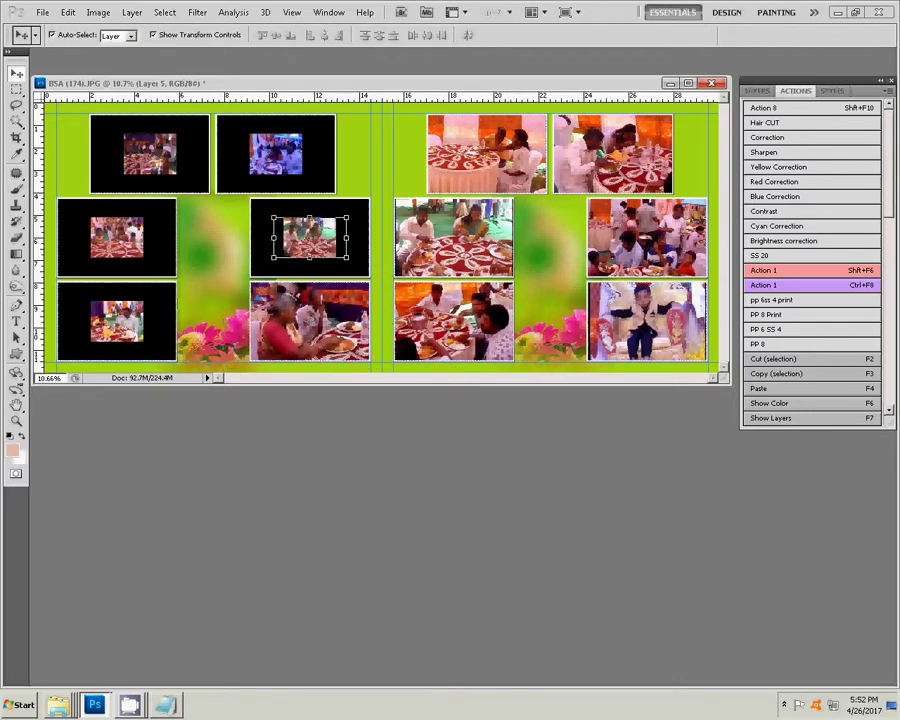
key("shift+F6")
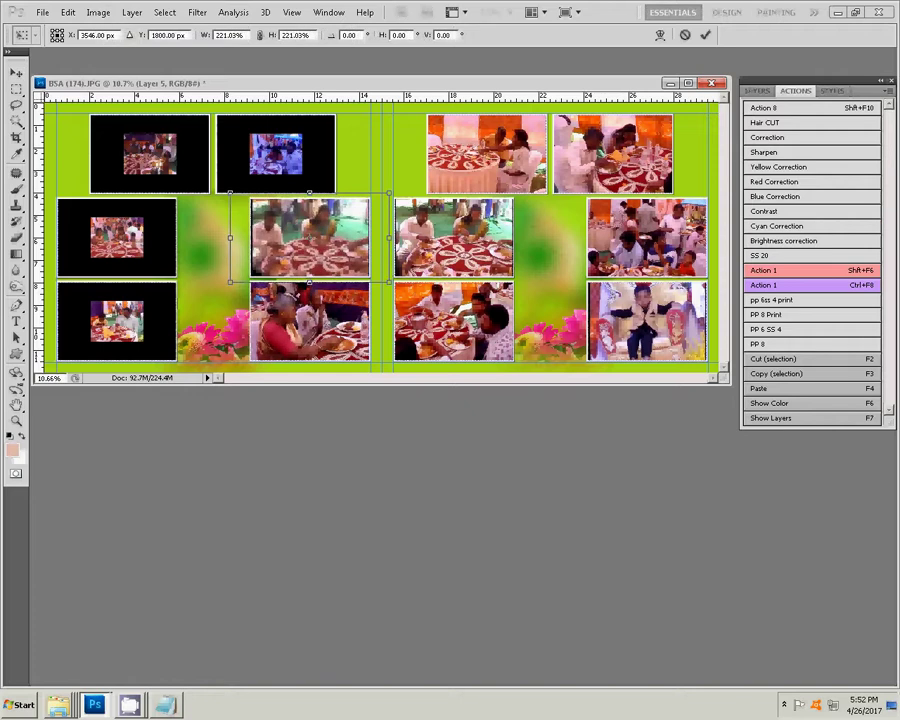
key("Return")
left_click(276, 155)
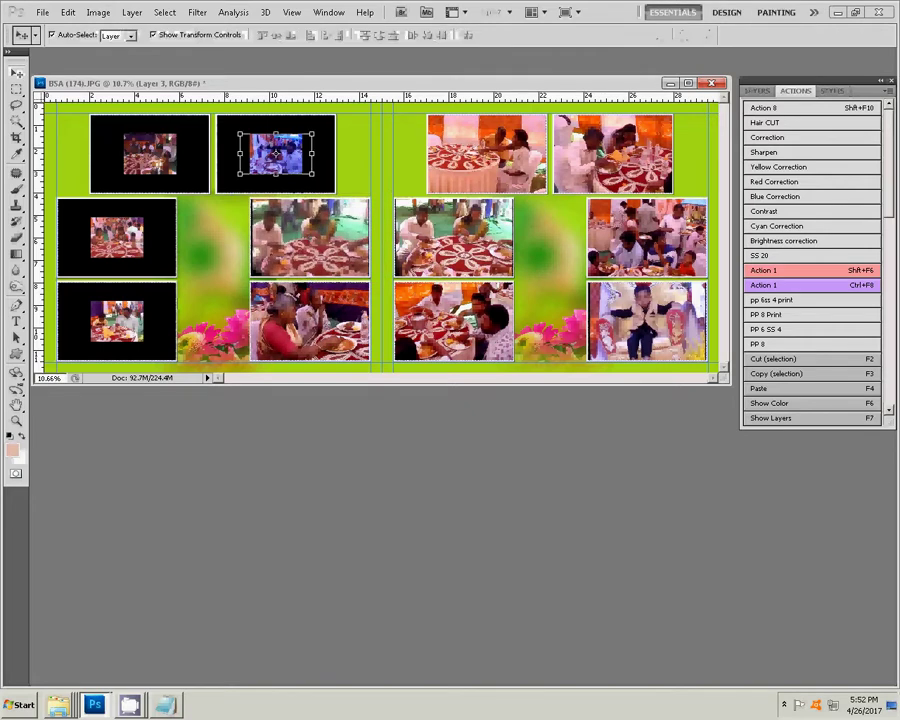
key("shift+F6")
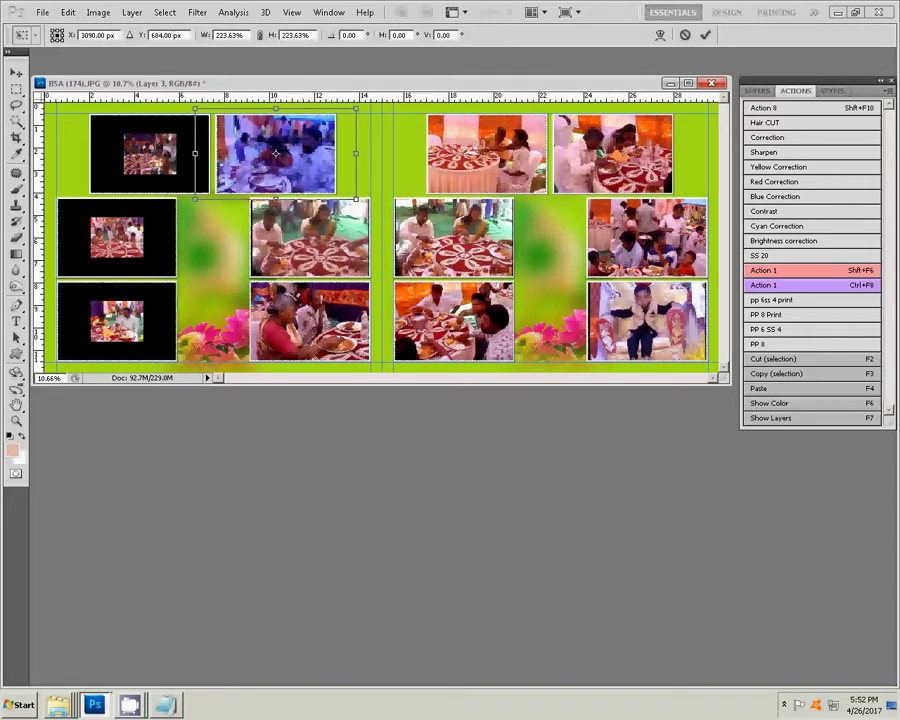
key("Return")
Enlarge the top-left, left middle-row and bottom-left photos to fill their frames.
left_click(150, 152)
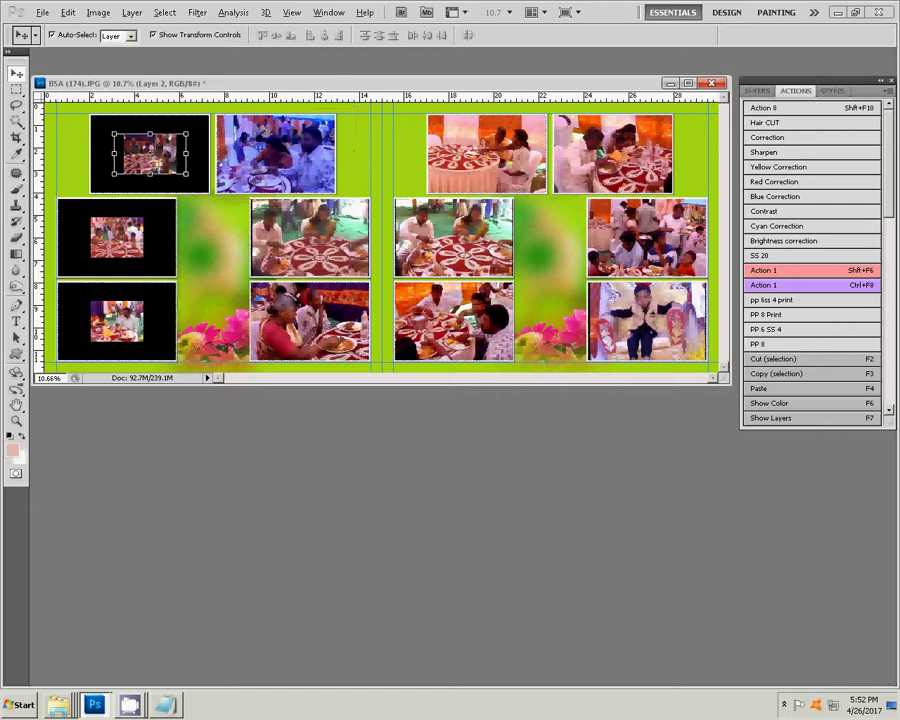
key("shift+F6")
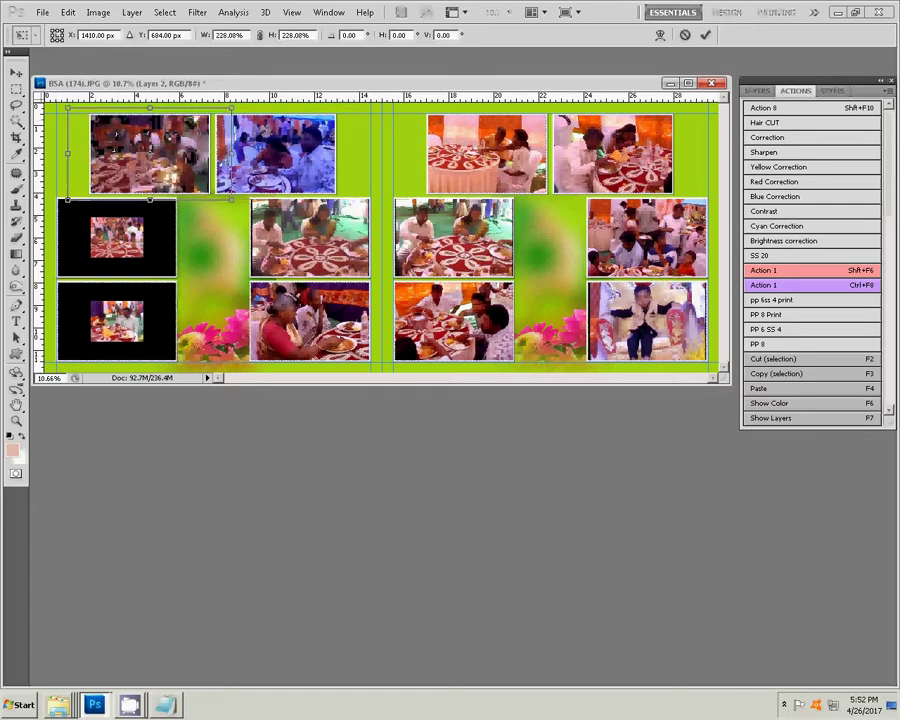
key("Return")
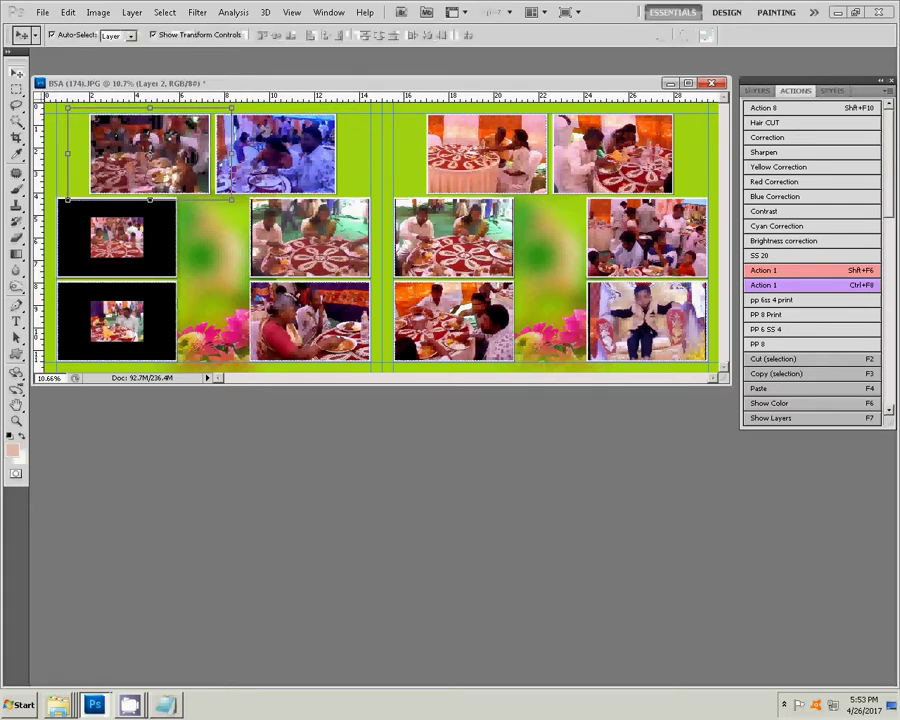
left_click(116, 237)
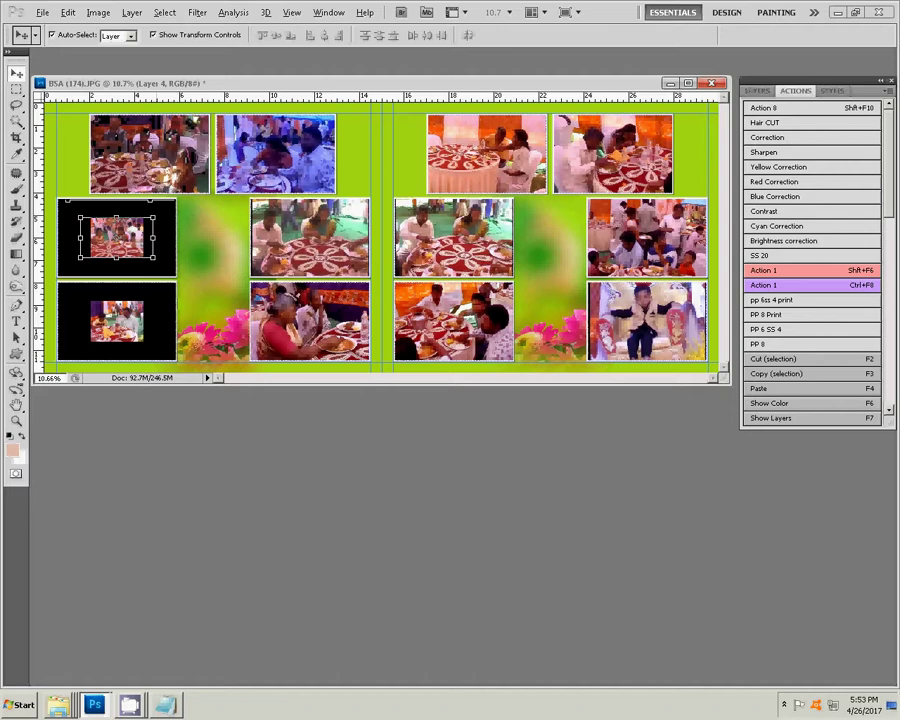
key("ctrl+t")
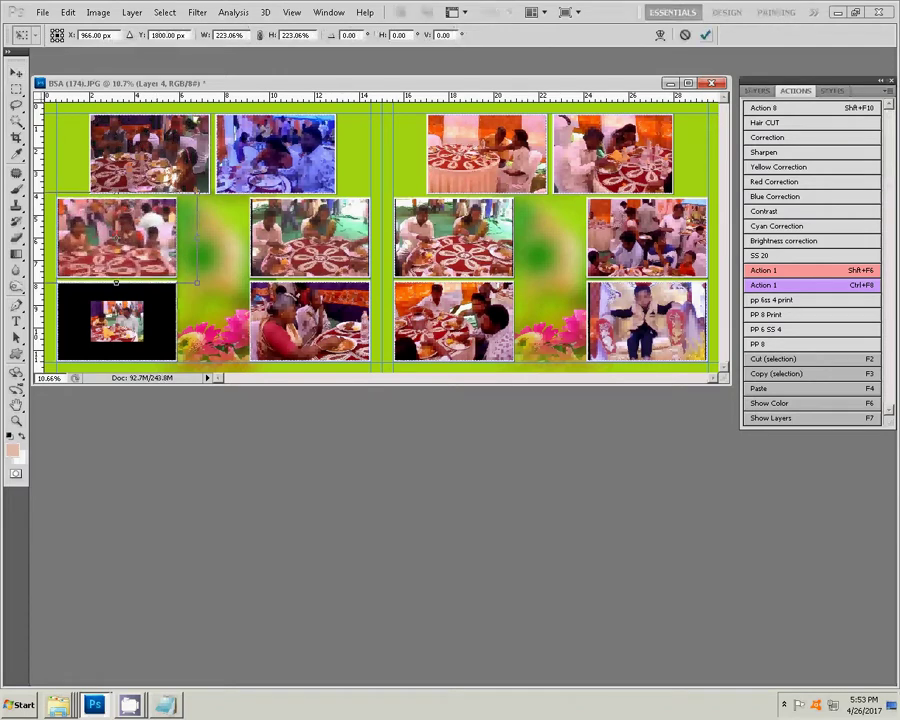
left_click(705, 35)
key("ctrl+j")
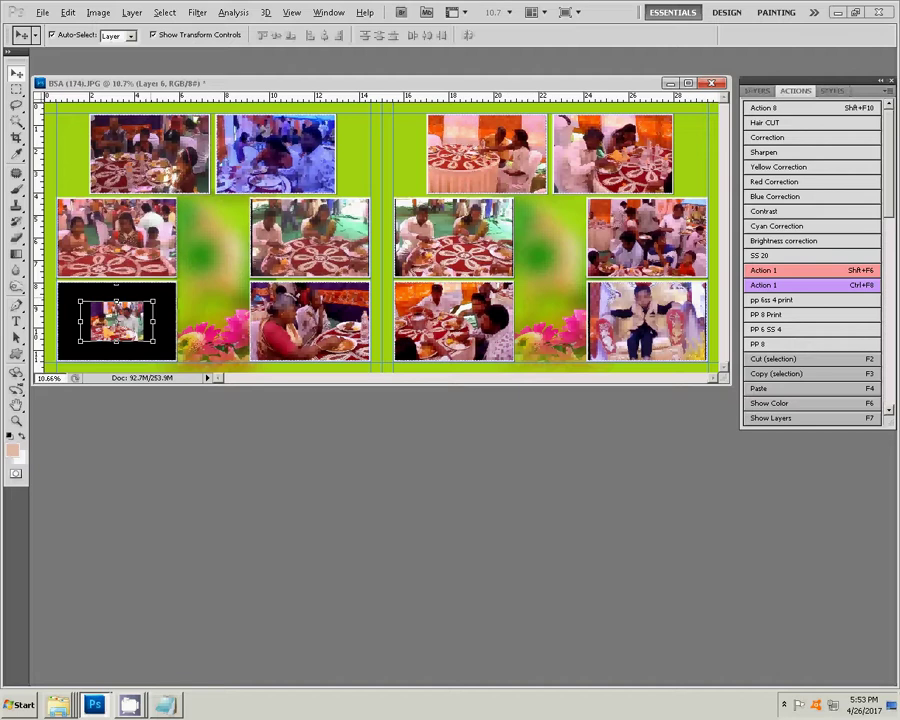
key("shift+F6")
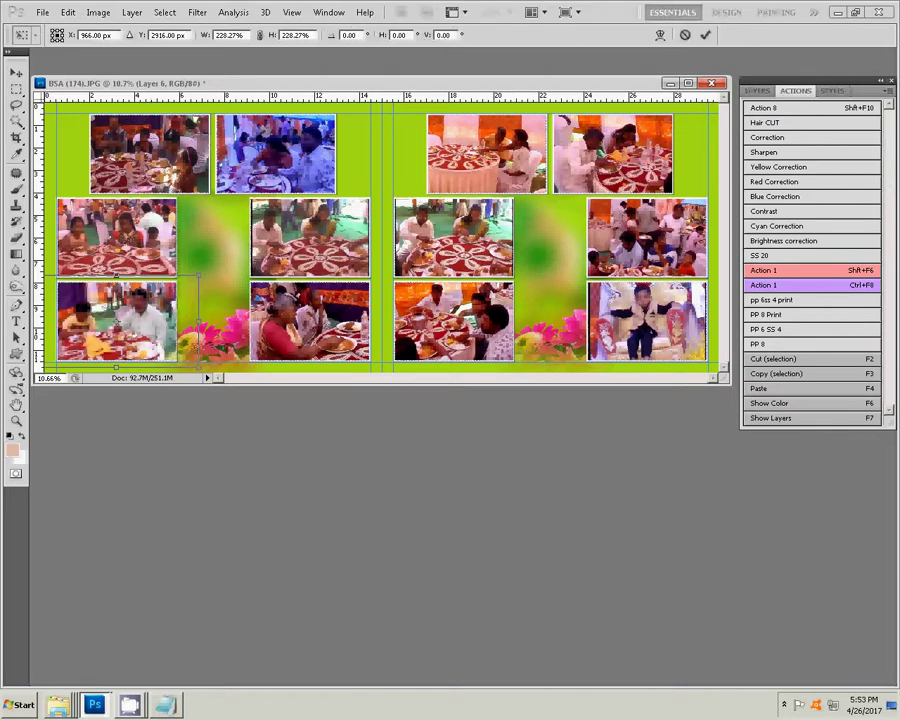
key("Return")
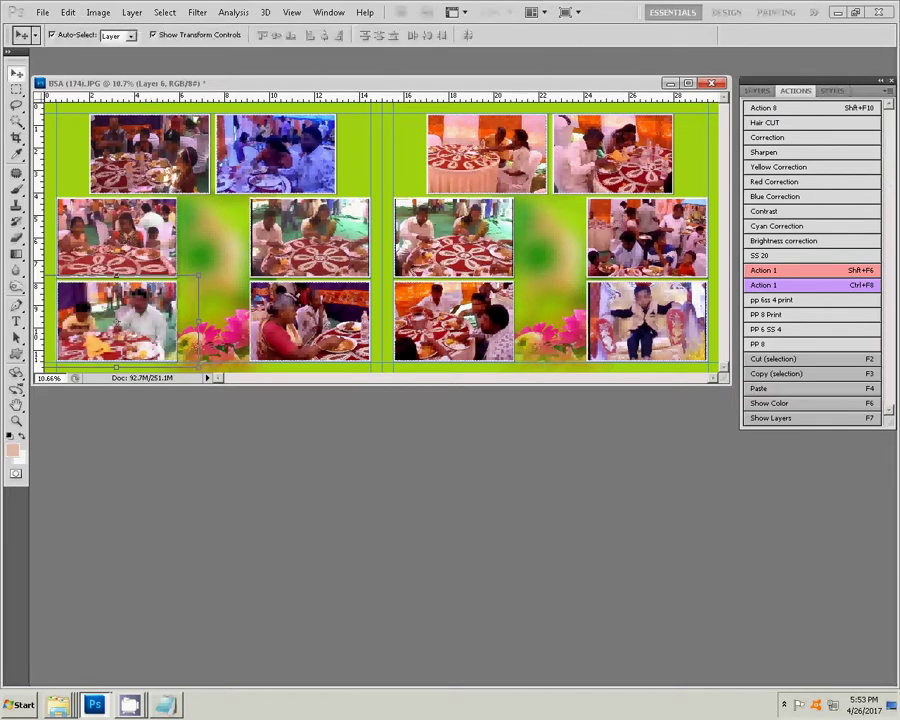
Save the spread as layered PSD '15' in I:\K 4 with Maximize Compatibility, then close it.
key("ctrl+shift+s")
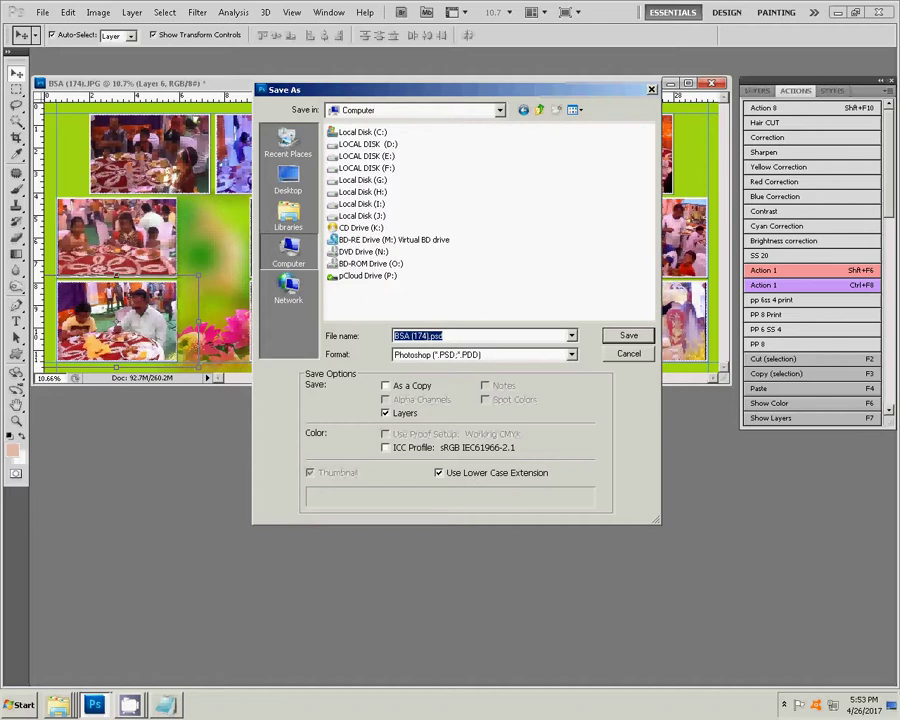
left_click(362, 216)
key("Up")
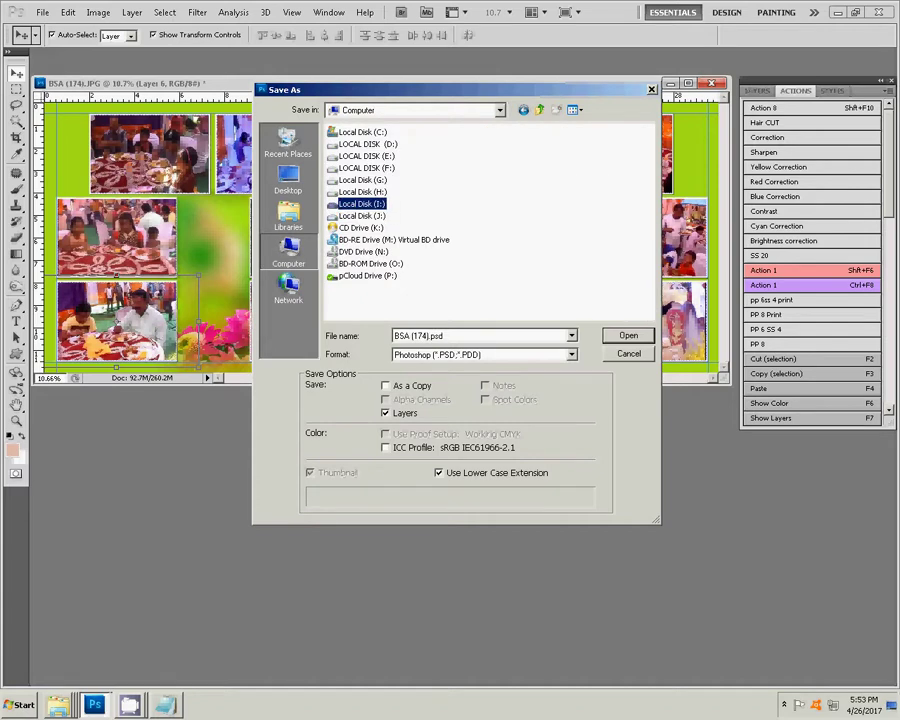
key("Return")
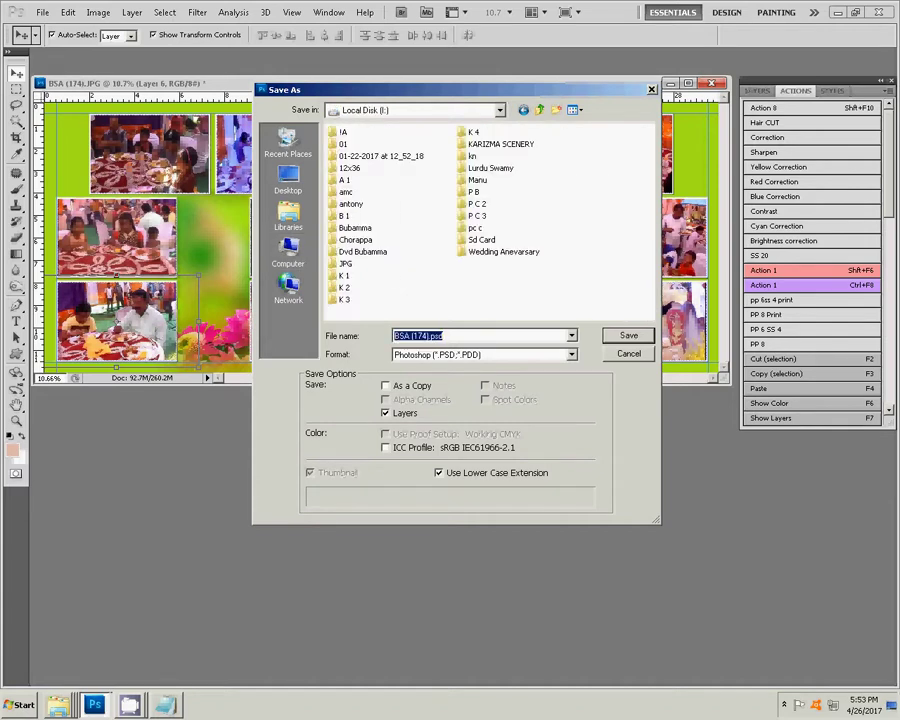
key("Return")
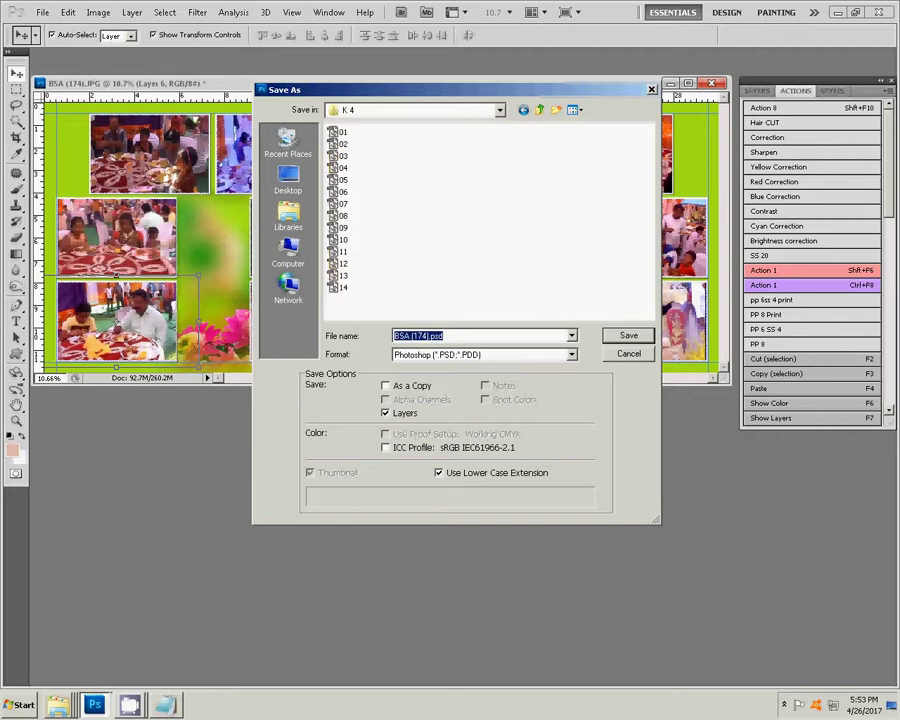
type("15")
key("Return")
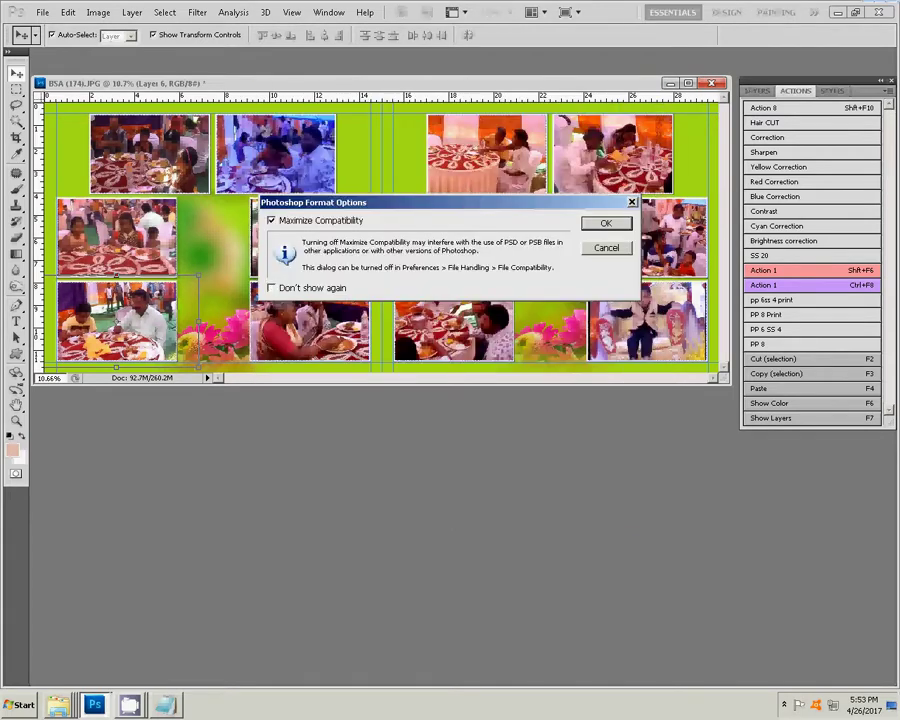
key("Return")
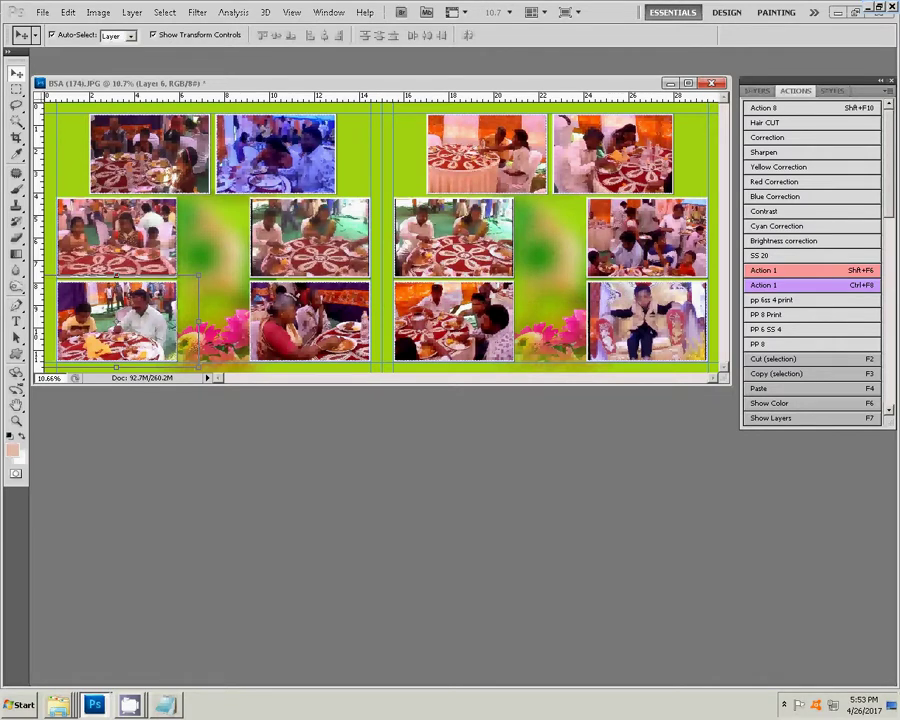
key("ctrl+w")
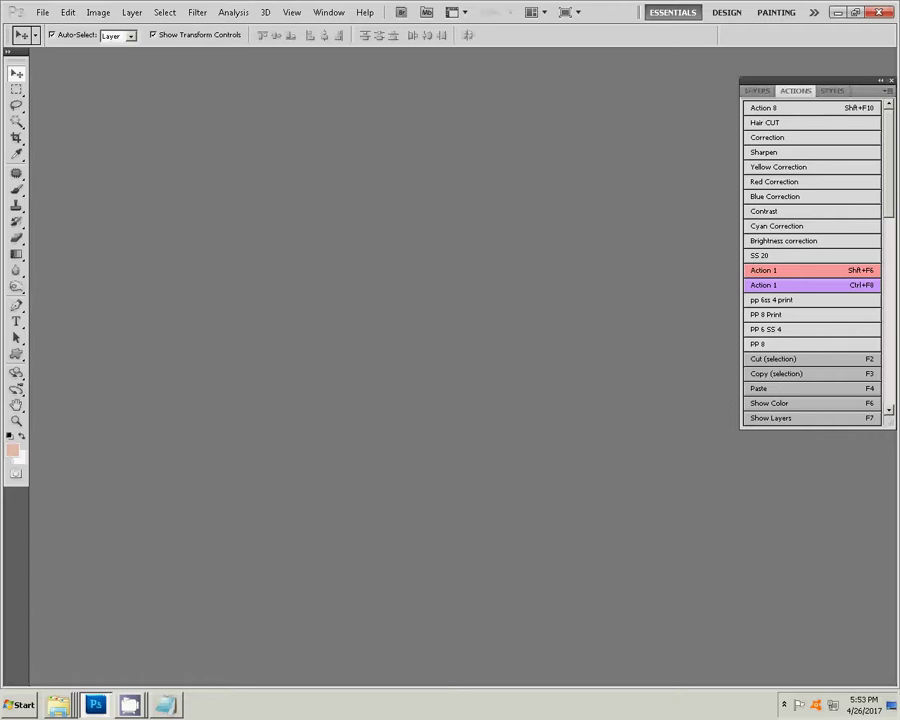